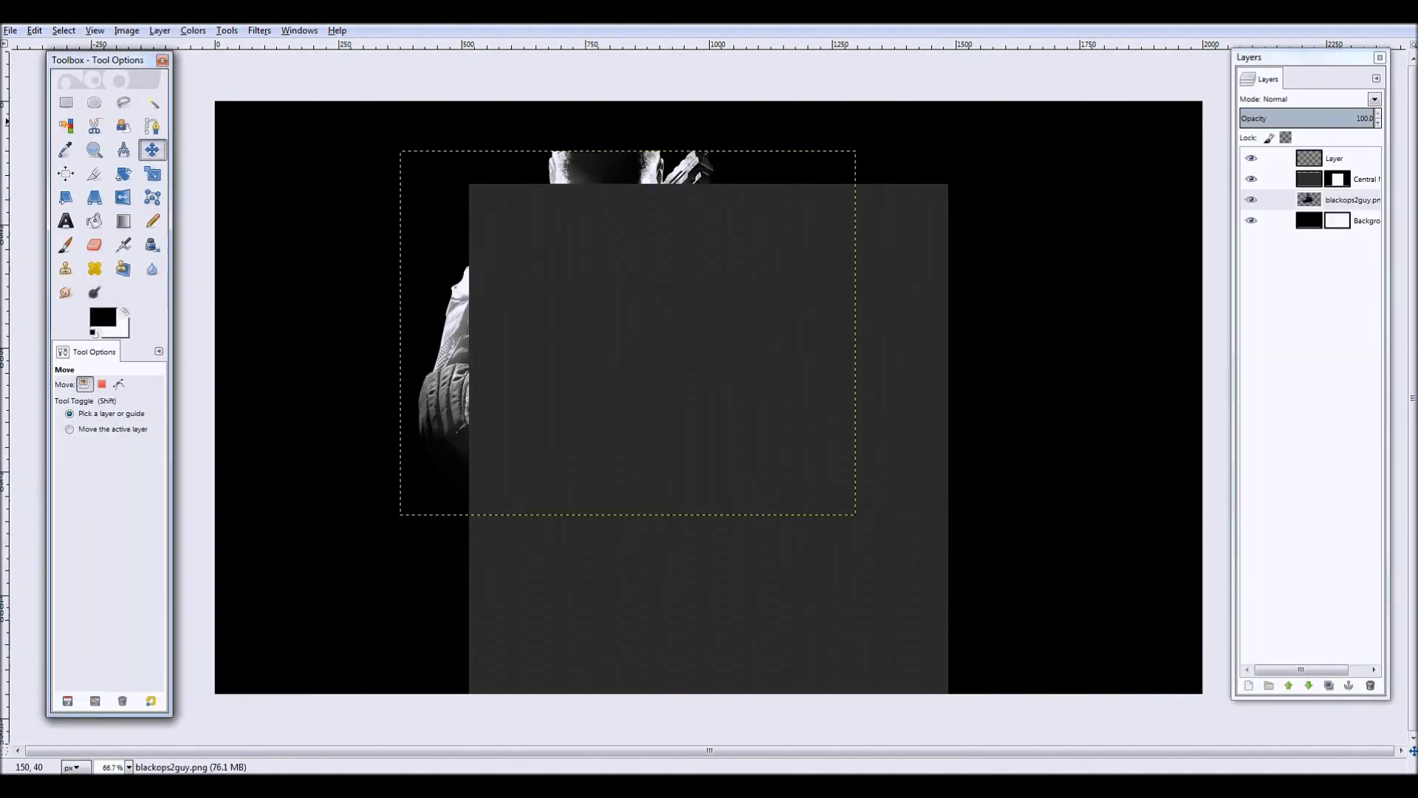
# - Move the soldier image to the top centre and search Google Images for 'black ops 2'
pyautogui.moveTo(649, 162); pyautogui.dragTo(744, 94)
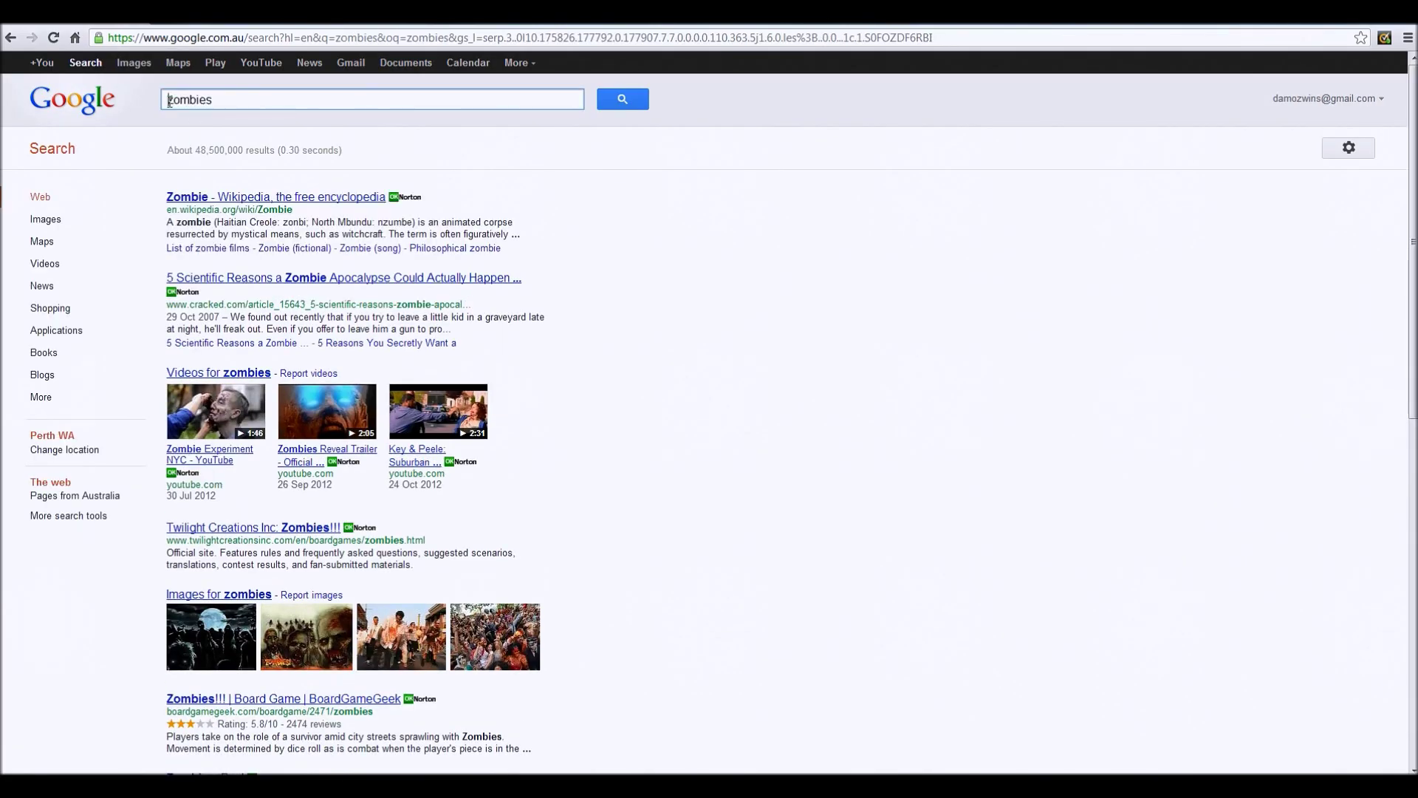
pyautogui.click(170, 101)
pyautogui.write('black ops 2')
pyautogui.press('Return')
pyautogui.click(134, 62)
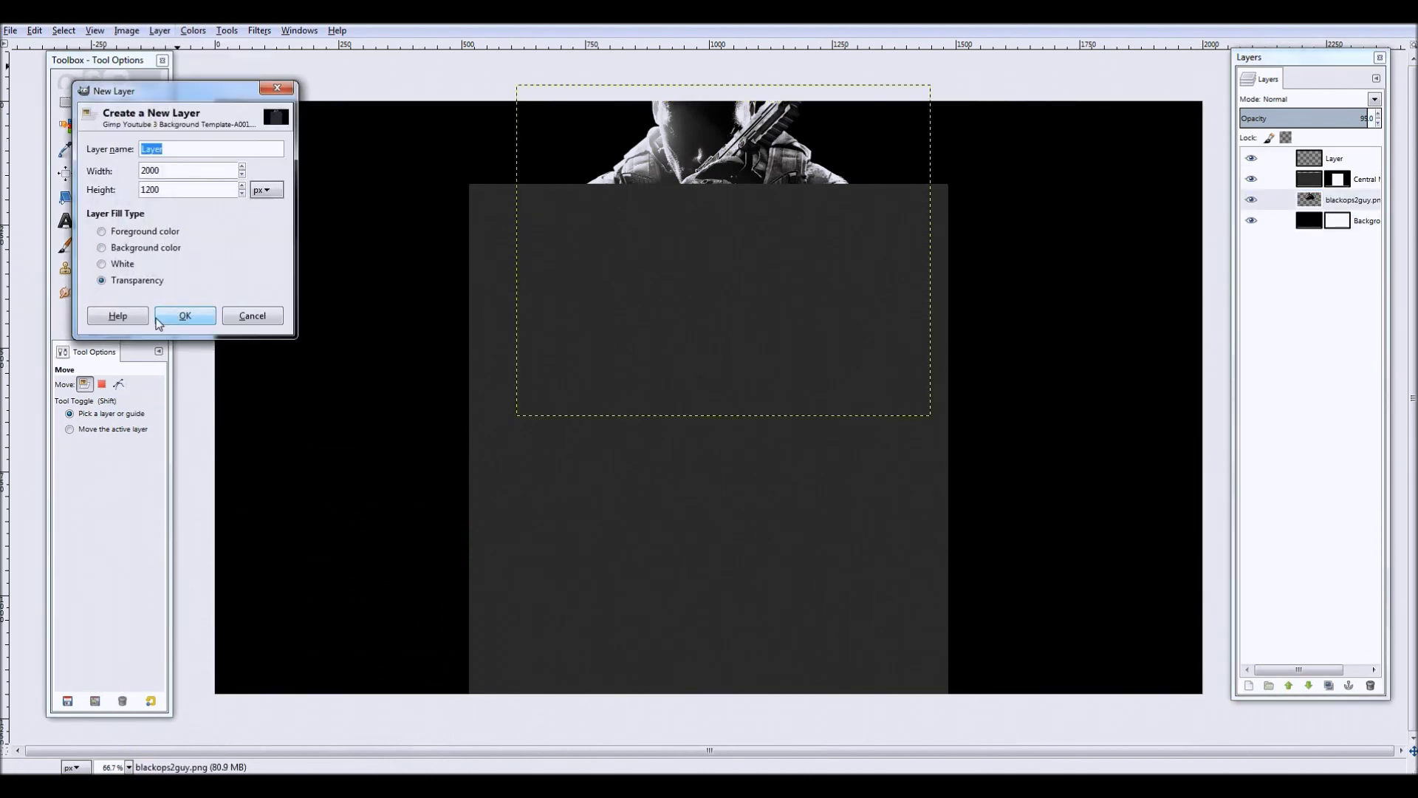
# - Anchor the pasted red zombie image to a new layer and enlarge it
pyautogui.click(160, 30)
pyautogui.click(192, 109)
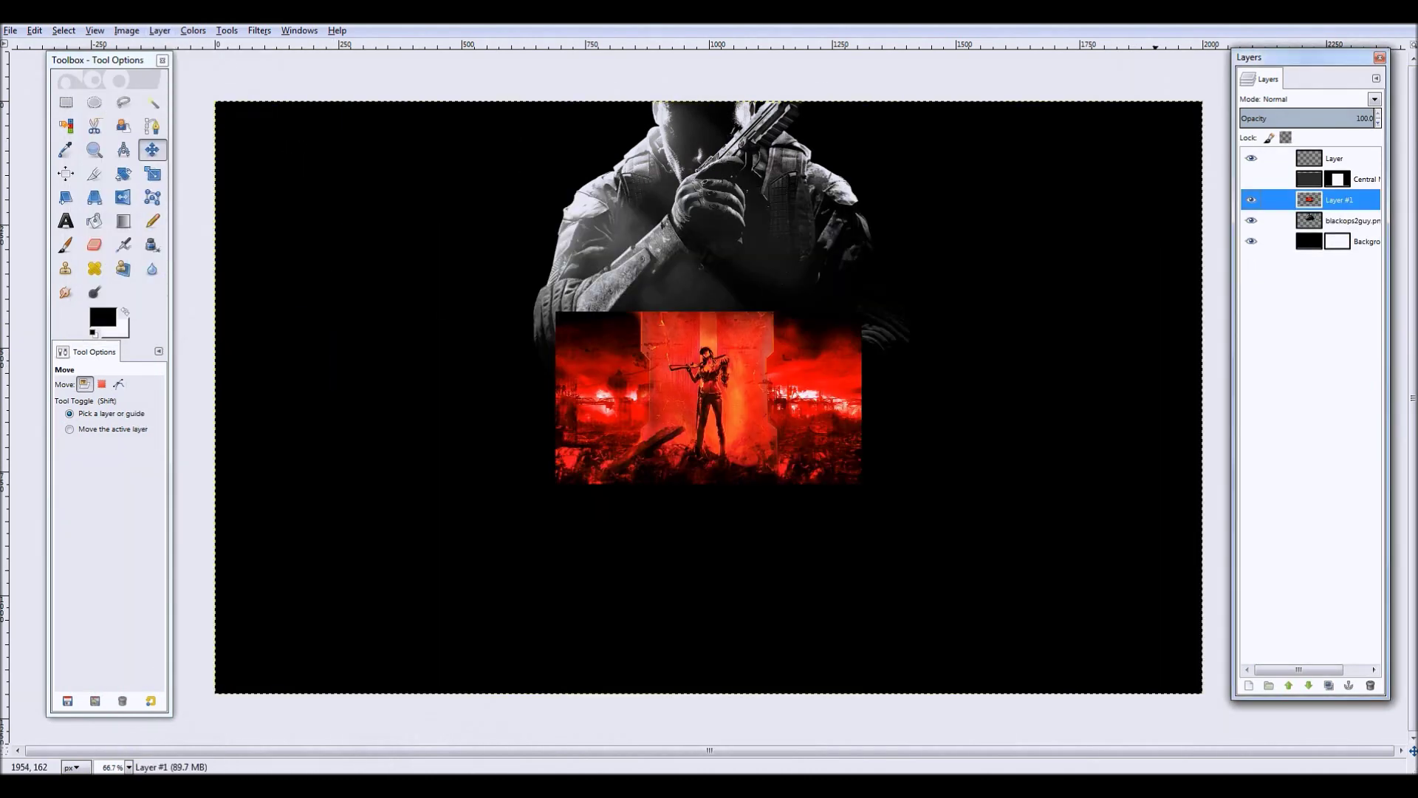
pyautogui.press('Tab')
pyautogui.hotkey('shift', 't')
pyautogui.click(411, 244)
pyautogui.click(186, 669)
# - Move the red image toward the lower-left, then cut its surrounding area and undo the cut
pyautogui.press('Tab')
pyautogui.press('m')
pyautogui.moveTo(432, 364); pyautogui.dragTo(463, 501)
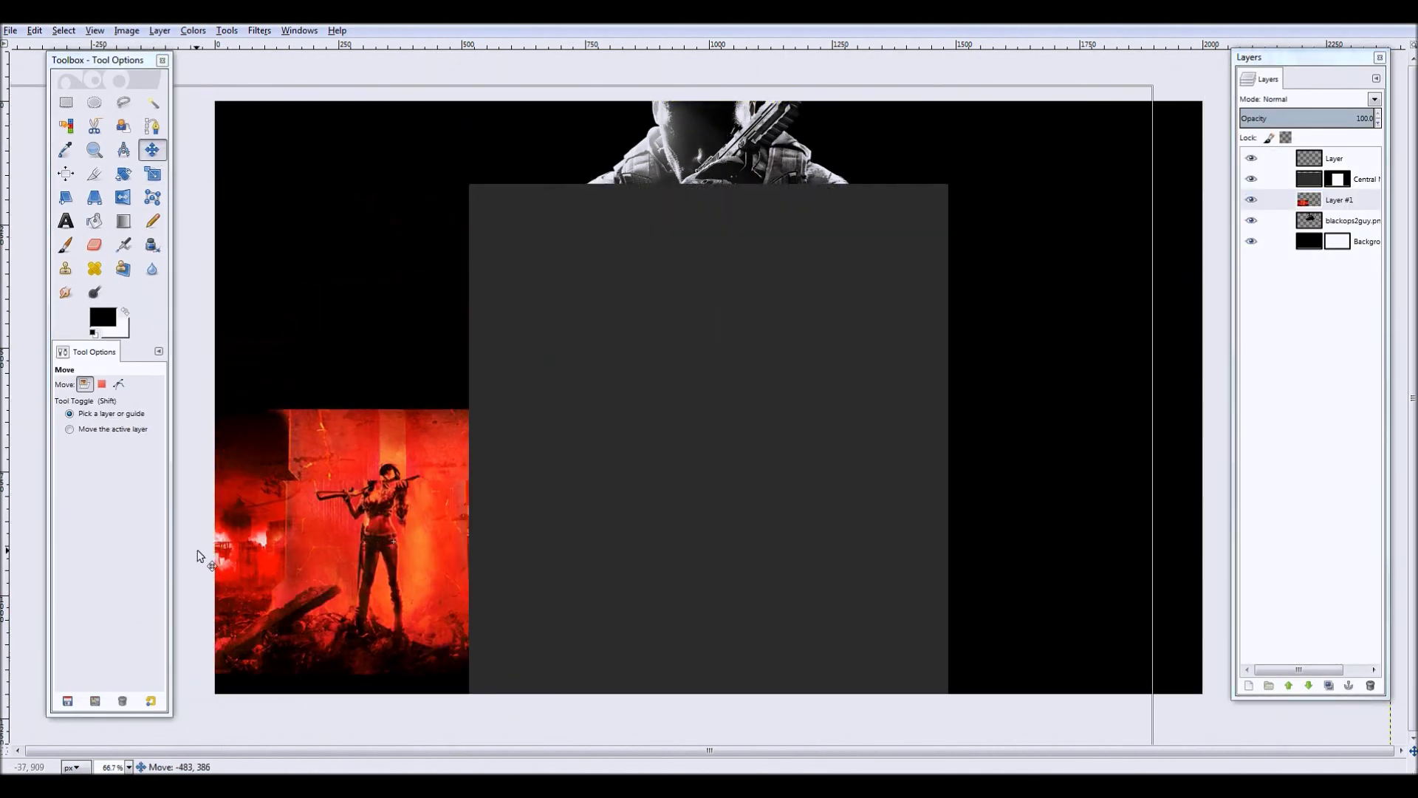
pyautogui.press('r')
pyautogui.moveTo(245, 387)
pyautogui.mouseDown()
pyautogui.moveTo(624, 675)
pyautogui.moveTo(802, 694)
pyautogui.mouseUp()
pyautogui.rightClick(619, 601)
pyautogui.click(768, 521)
pyautogui.hotkey('ctrl', 'z')
pyautogui.rightClick(374, 249)
pyautogui.press('Escape')
pyautogui.hotkey('shift', 'c')
# - Enlarge the red image layer further
pyautogui.click(152, 173)
pyautogui.click(354, 532)
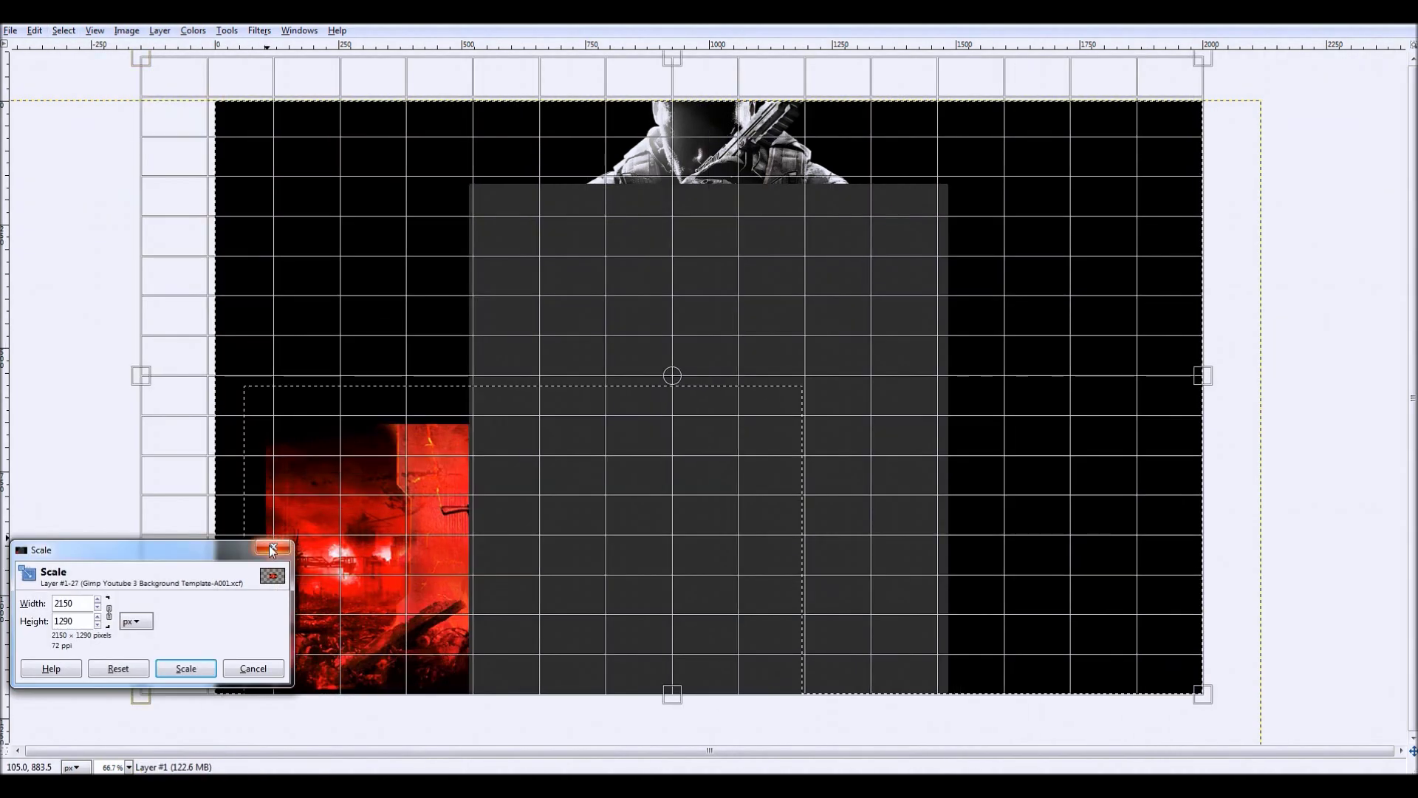
pyautogui.moveTo(266, 425); pyautogui.dragTo(241, 325)
pyautogui.click(180, 668)
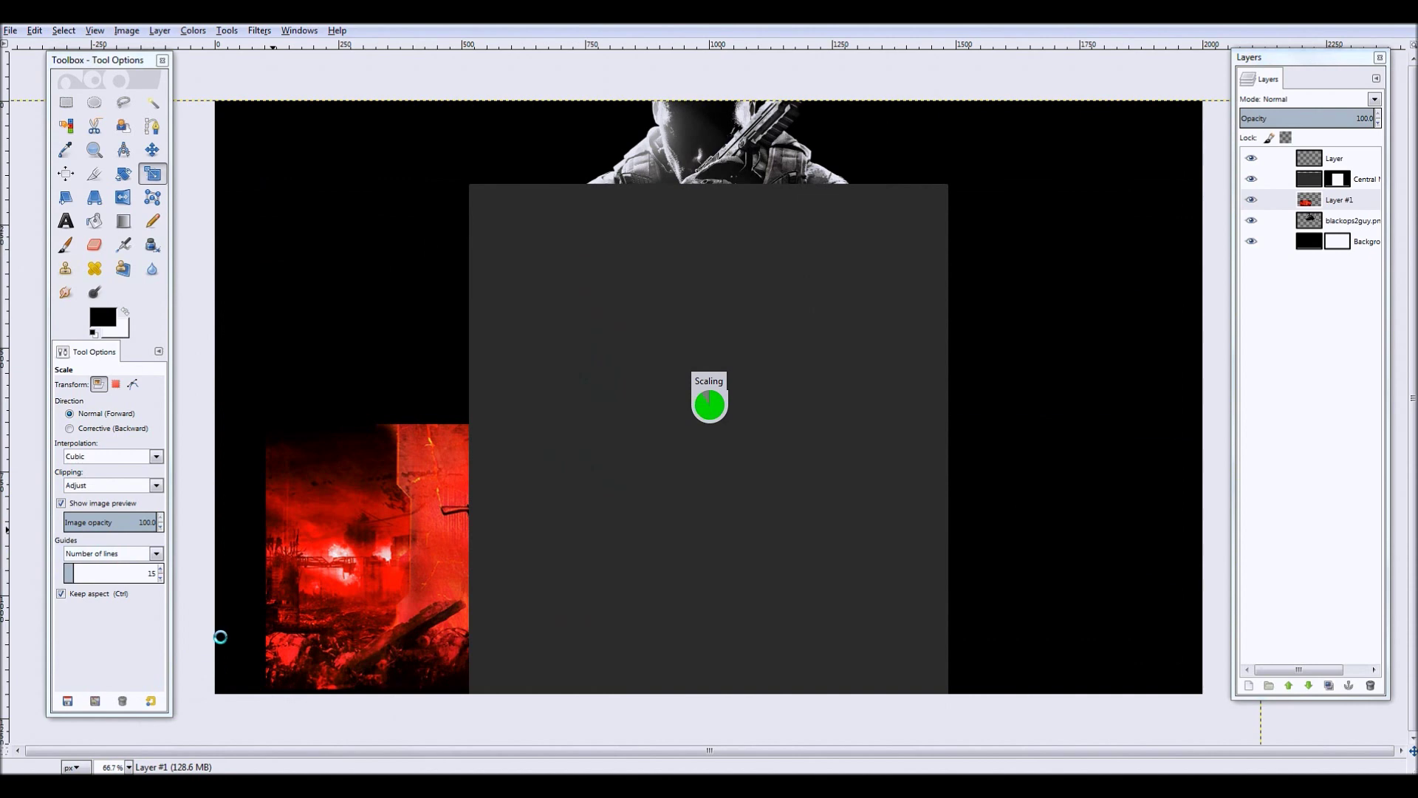
# - Position the enlarged red image in the lower-left corner and pick a grey colour adjustment
pyautogui.press('m')
pyautogui.moveTo(411, 513); pyautogui.dragTo(467, 517)
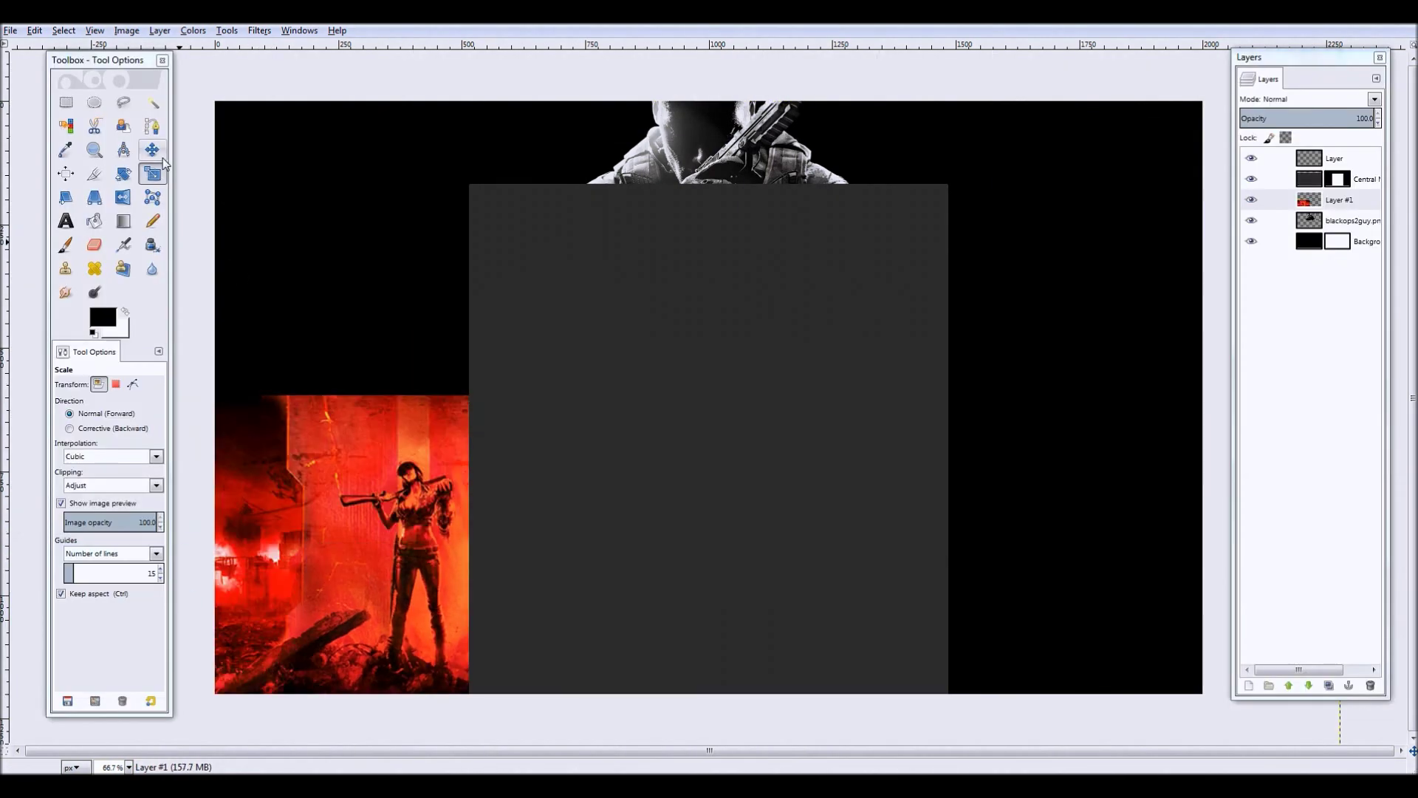
pyautogui.moveTo(405, 437)
pyautogui.mouseDown()
pyautogui.moveTo(347, 410)
pyautogui.moveTo(263, 456)
pyautogui.moveTo(264, 477)
pyautogui.mouseUp()
pyautogui.click(193, 30)
pyautogui.click(222, 171)
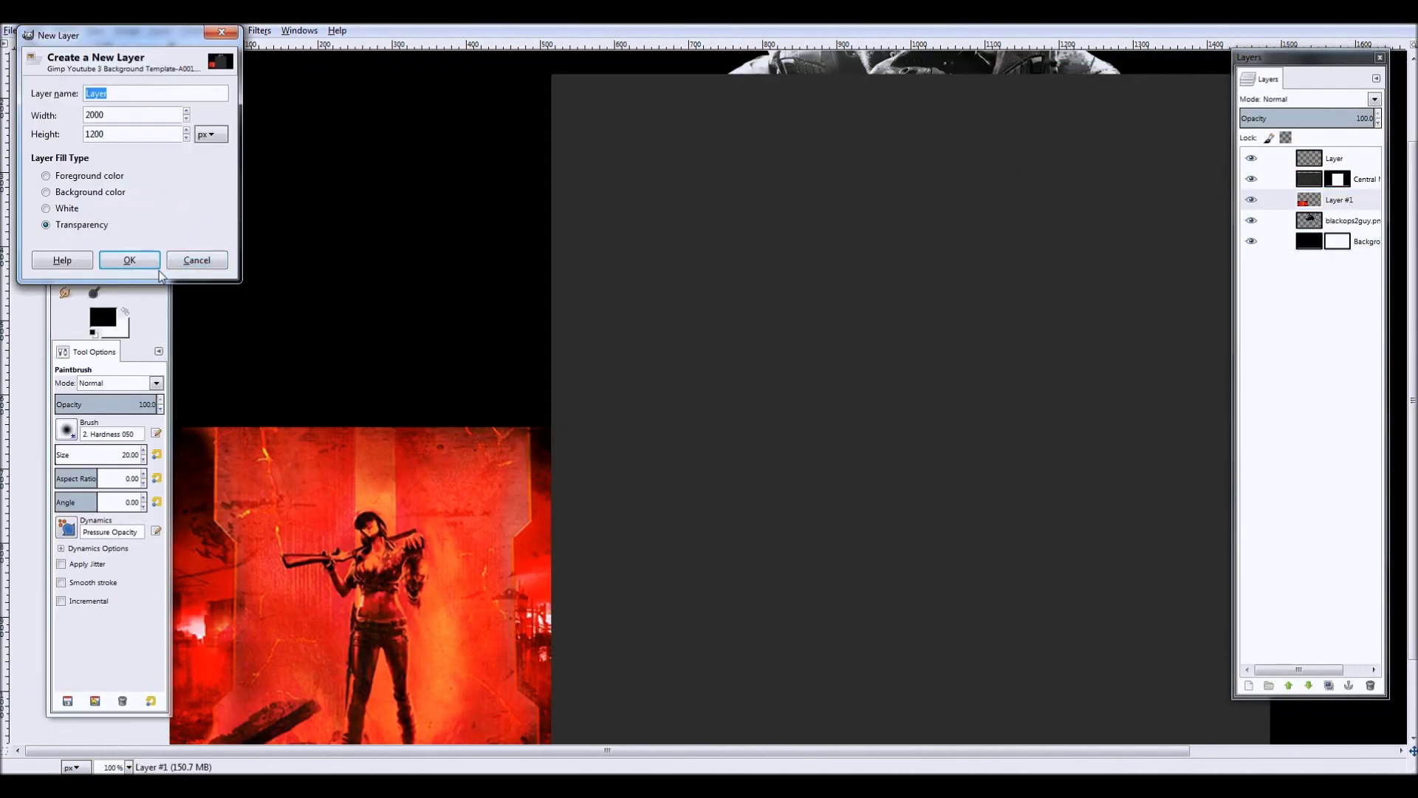
# - Add a transparent layer and smudge black into the red image's top edge
pyautogui.press('Return')
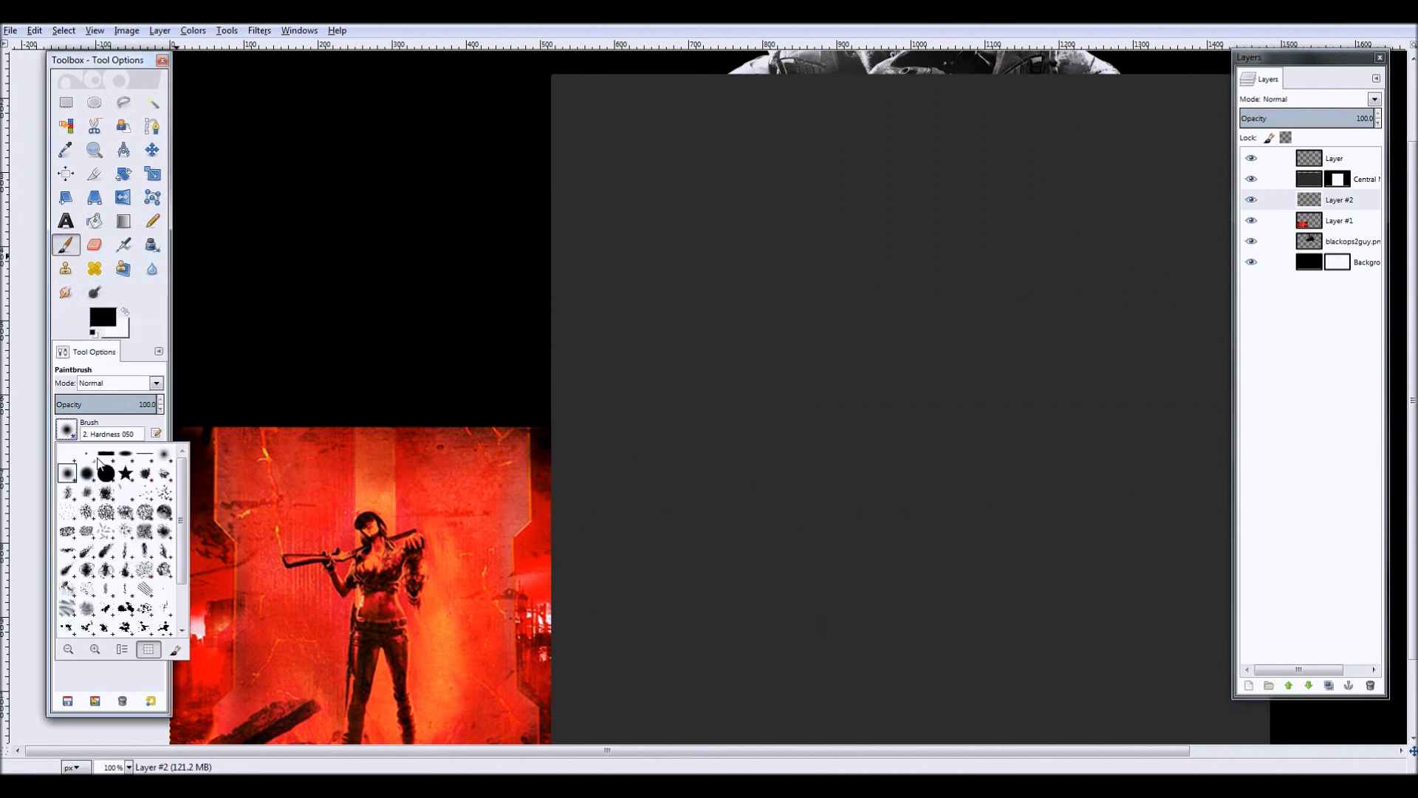
pyautogui.press('s')
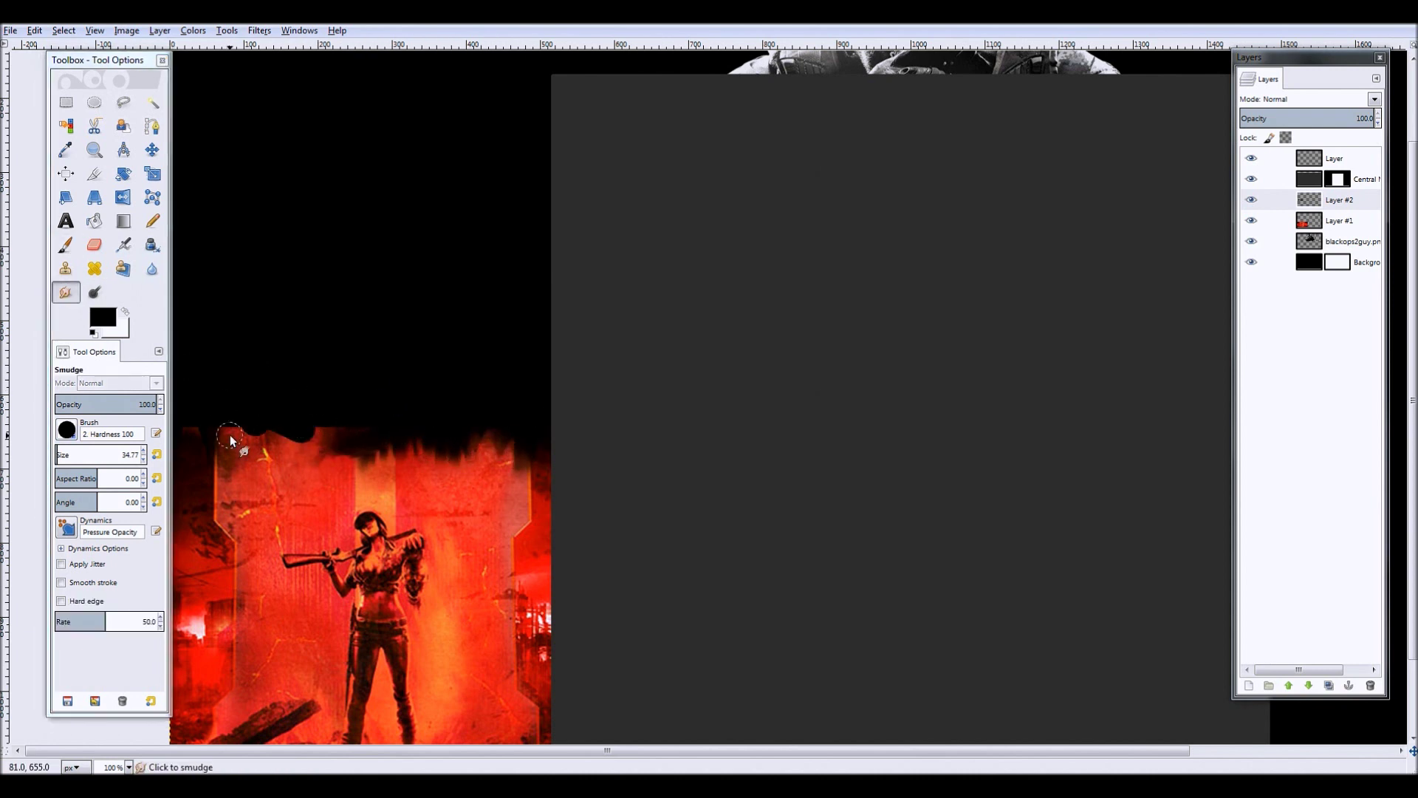
pyautogui.moveTo(269, 410); pyautogui.dragTo(288, 443)
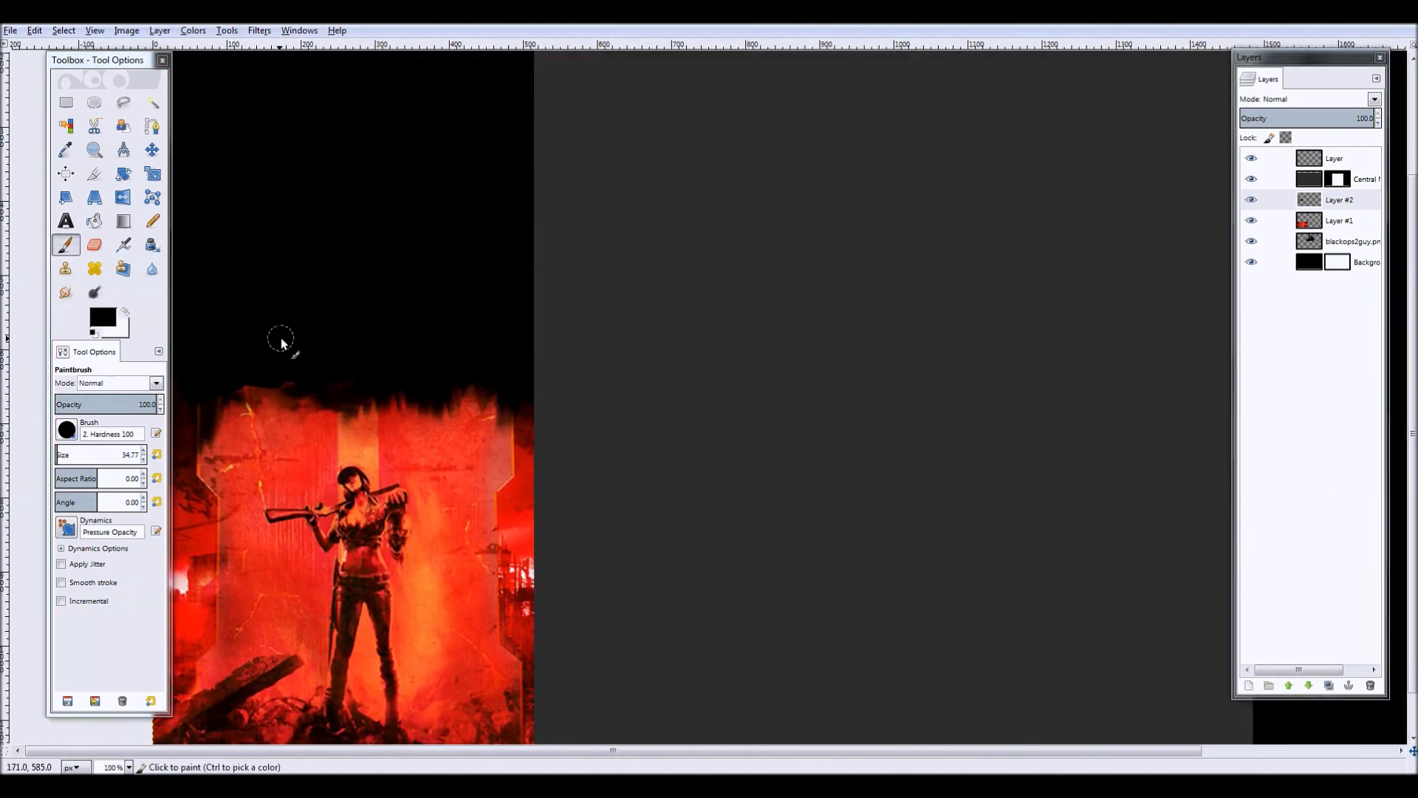
pyautogui.moveTo(220, 364); pyautogui.dragTo(326, 444)
pyautogui.keyDown('ctrl'); pyautogui.scroll(-2, 325, 444); pyautogui.keyUp('ctrl')
pyautogui.scroll(1, 516, 434)
pyautogui.scroll(-2, 663, 438)
pyautogui.scroll(1, 663, 437)
# - Colorize the zombie image layer to grey with zero saturation and lower lightness
pyautogui.click(1375, 99)
pyautogui.press('Escape')
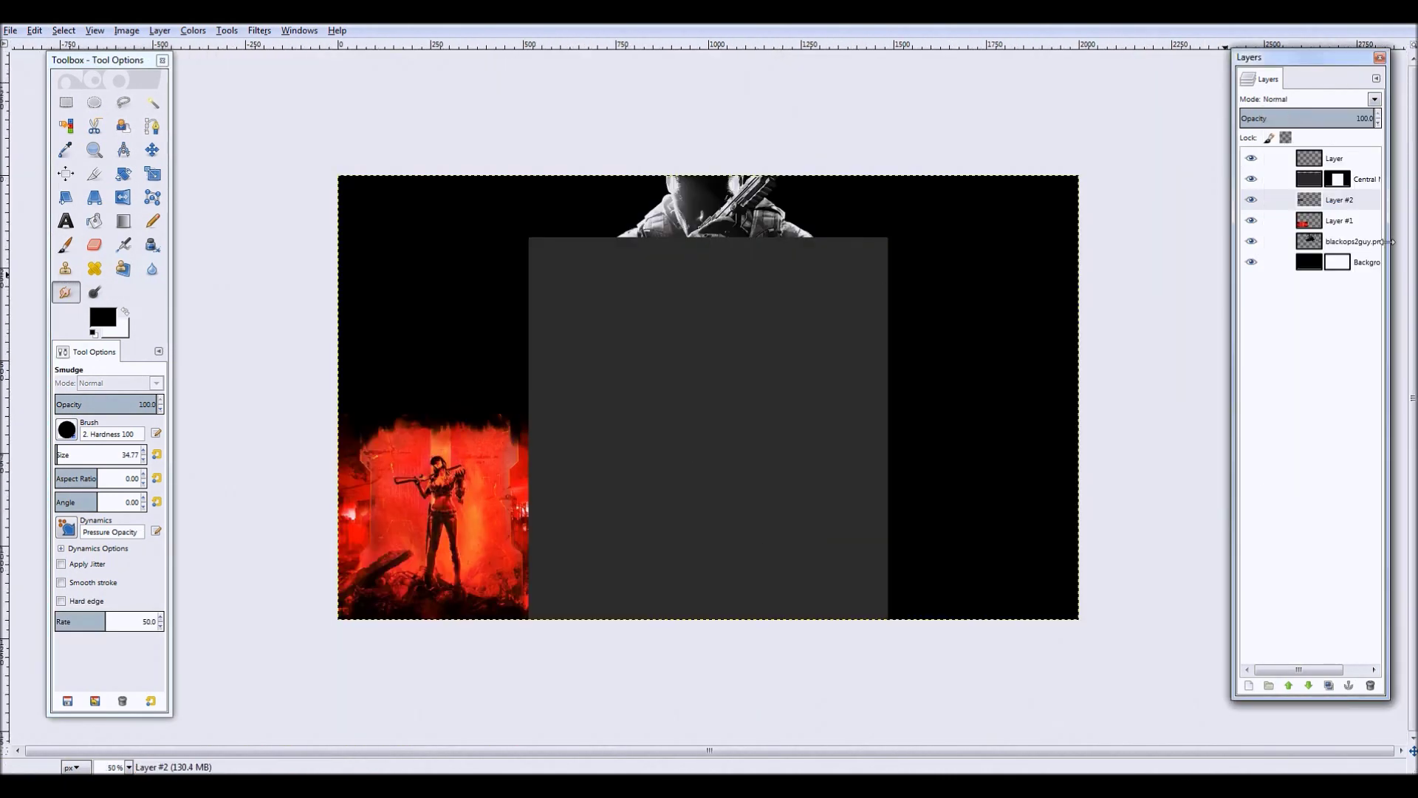
pyautogui.doubleClick(1319, 263)
pyautogui.press('Escape')
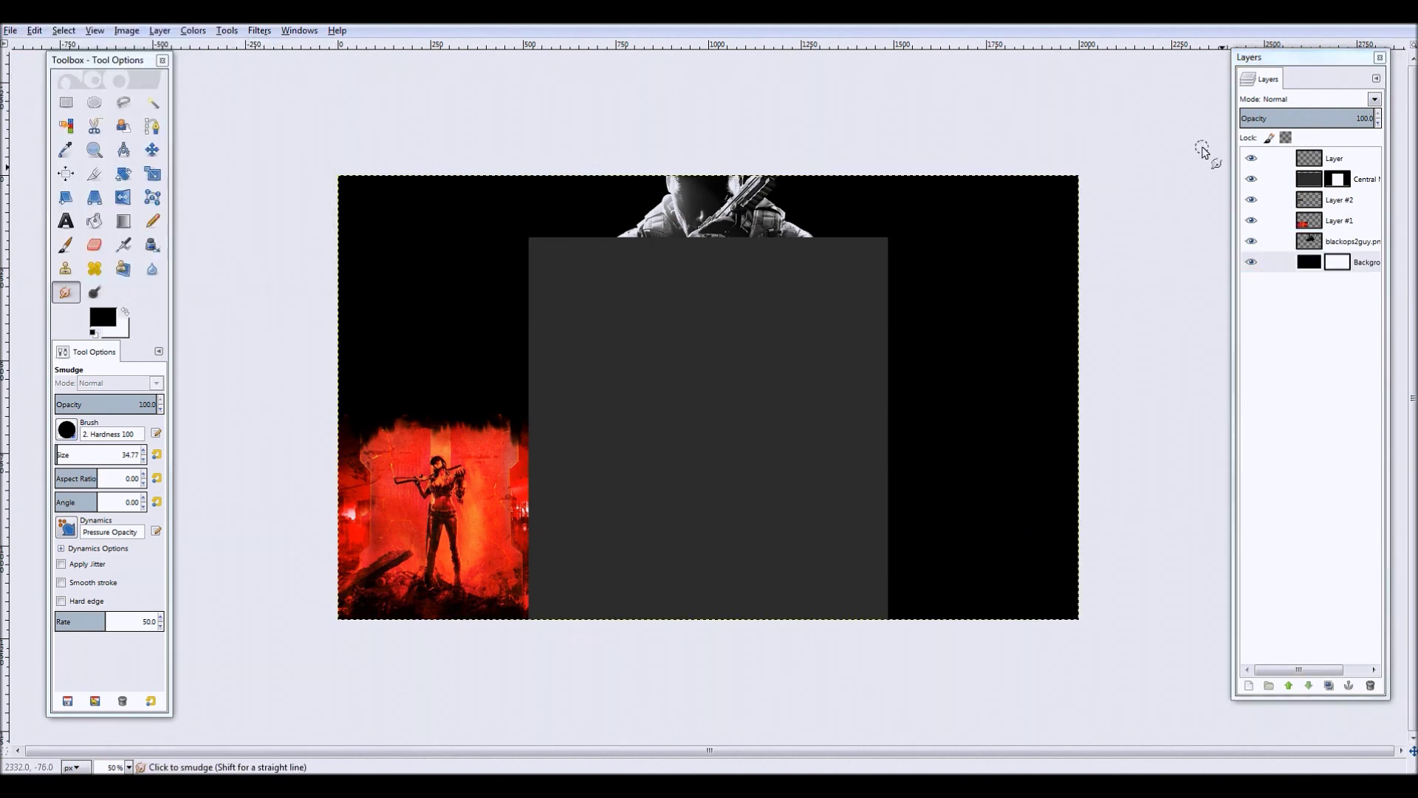
pyautogui.click(1339, 220)
pyautogui.click(194, 30)
pyautogui.hotkey('shift', 'c')
pyautogui.click(1083, 658)
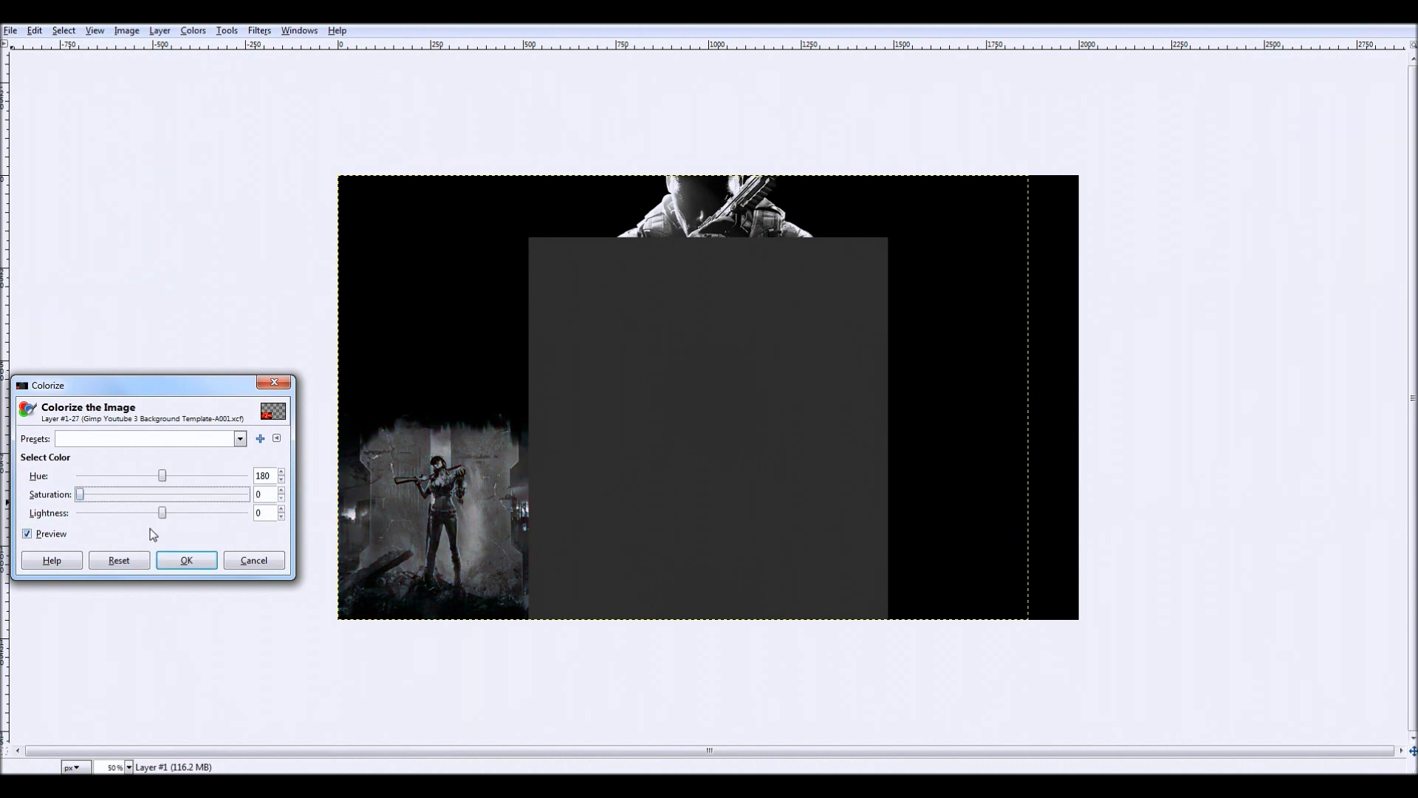
pyautogui.moveTo(162, 513); pyautogui.dragTo(122, 527)
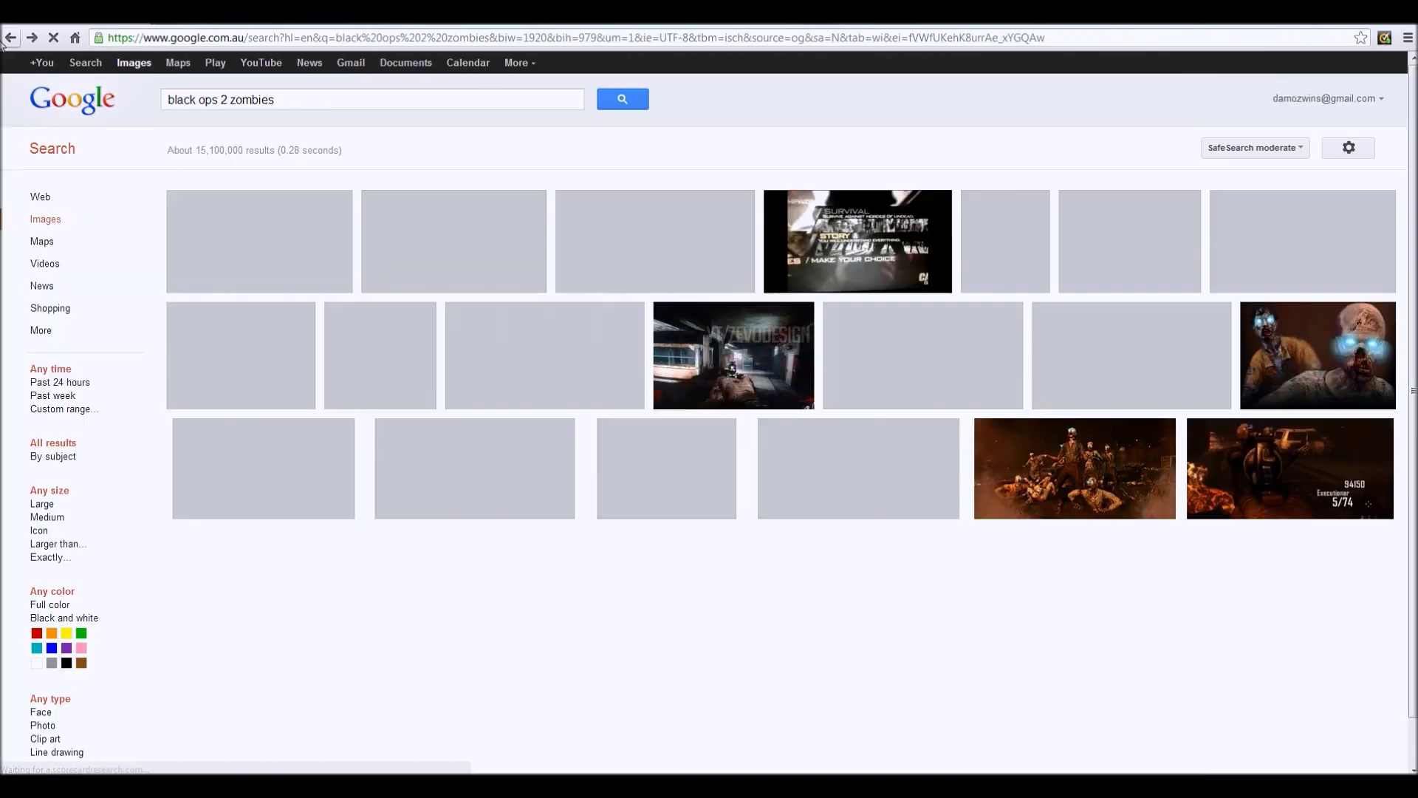
pyautogui.click(299, 99)
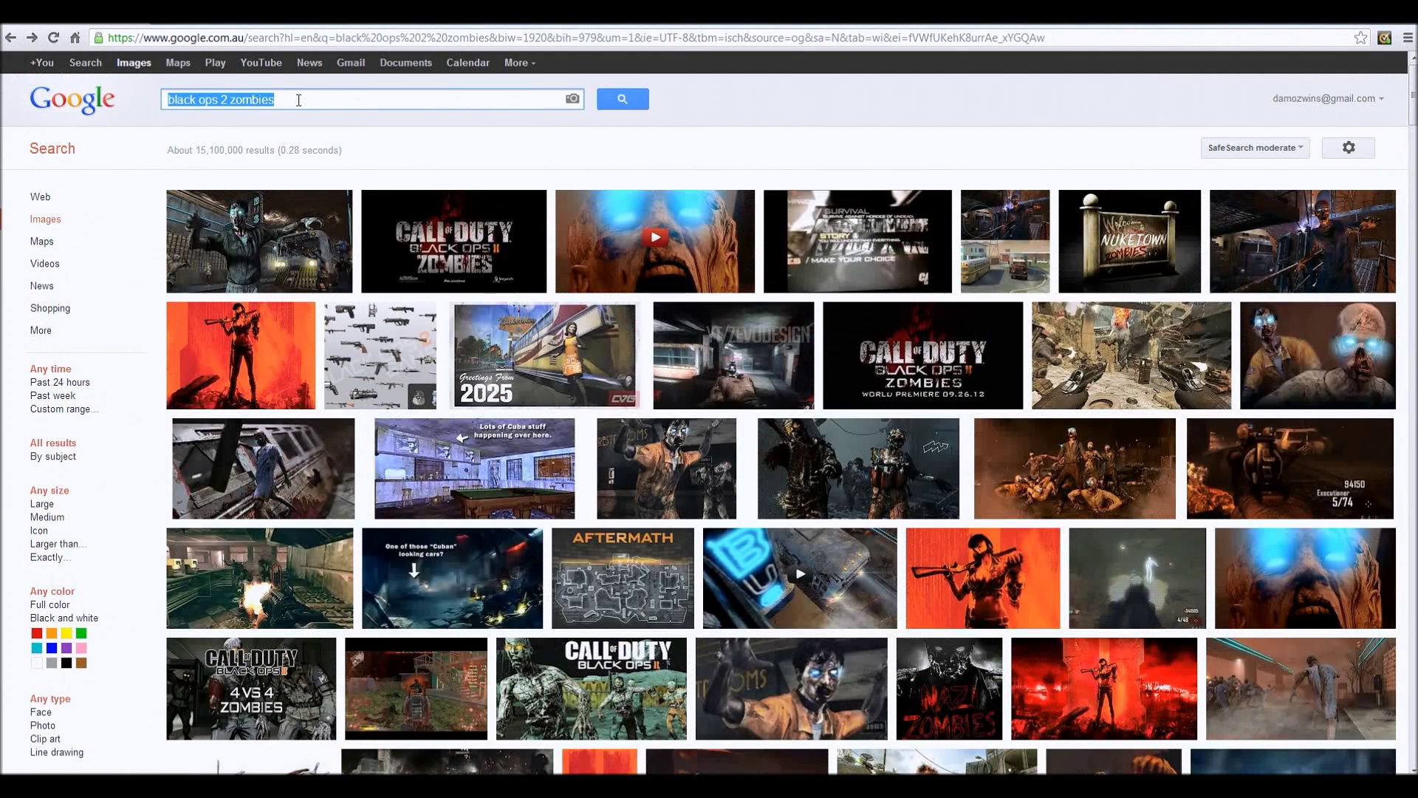
# - Search Google Images for 'black ops 2 menu' and browse similar results
pyautogui.write('black ops 2 menu')
pyautogui.press('Return')
pyautogui.scroll(-4, 1256, 480)
pyautogui.click(1222, 613)
pyautogui.scroll(1, 414, 320)
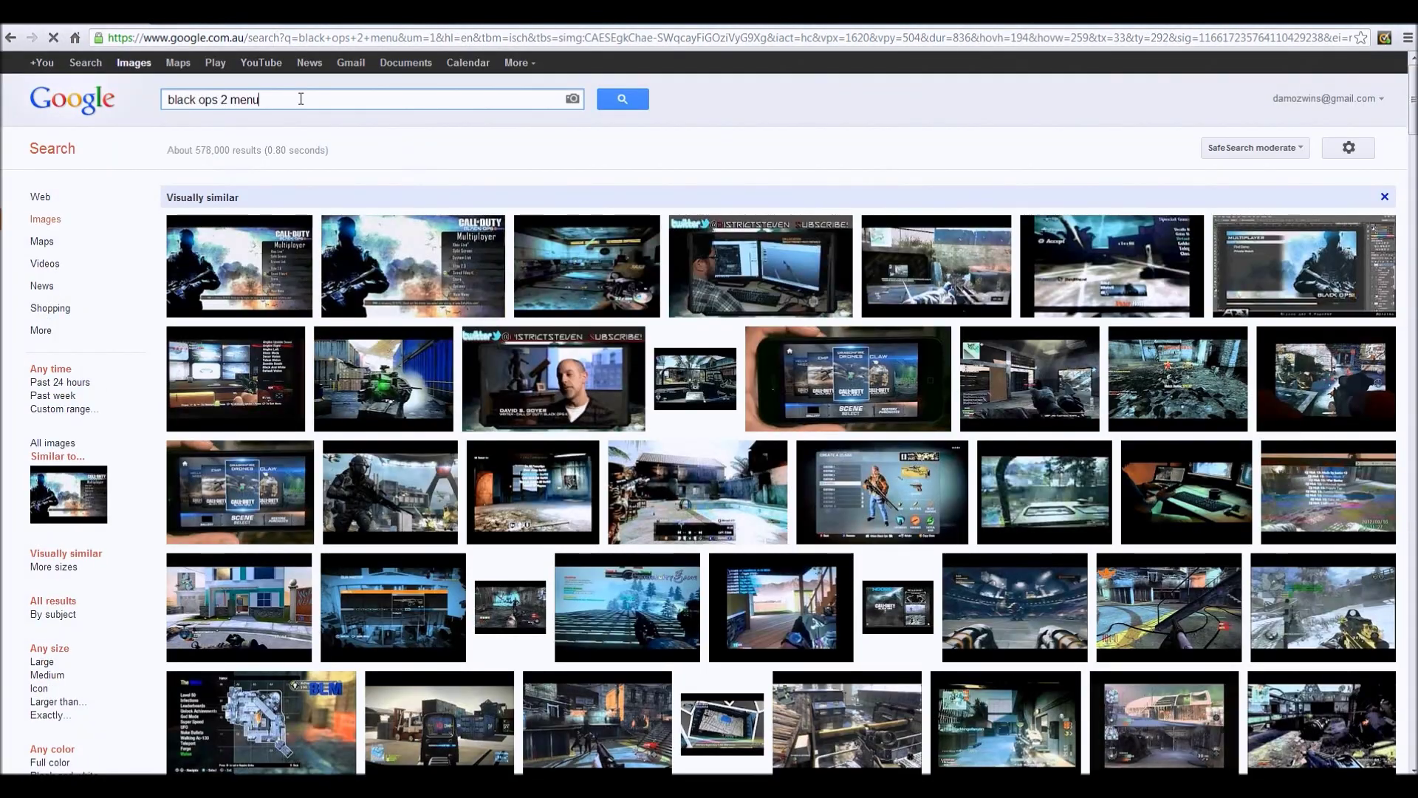
pyautogui.press('Return')
# - Search 'black ops2' and copy the soldier-and-clouds artwork, then select Layer #2 in GIMP
pyautogui.click(345, 117)
pyautogui.tripleClick(345, 99)
pyautogui.write('black o')
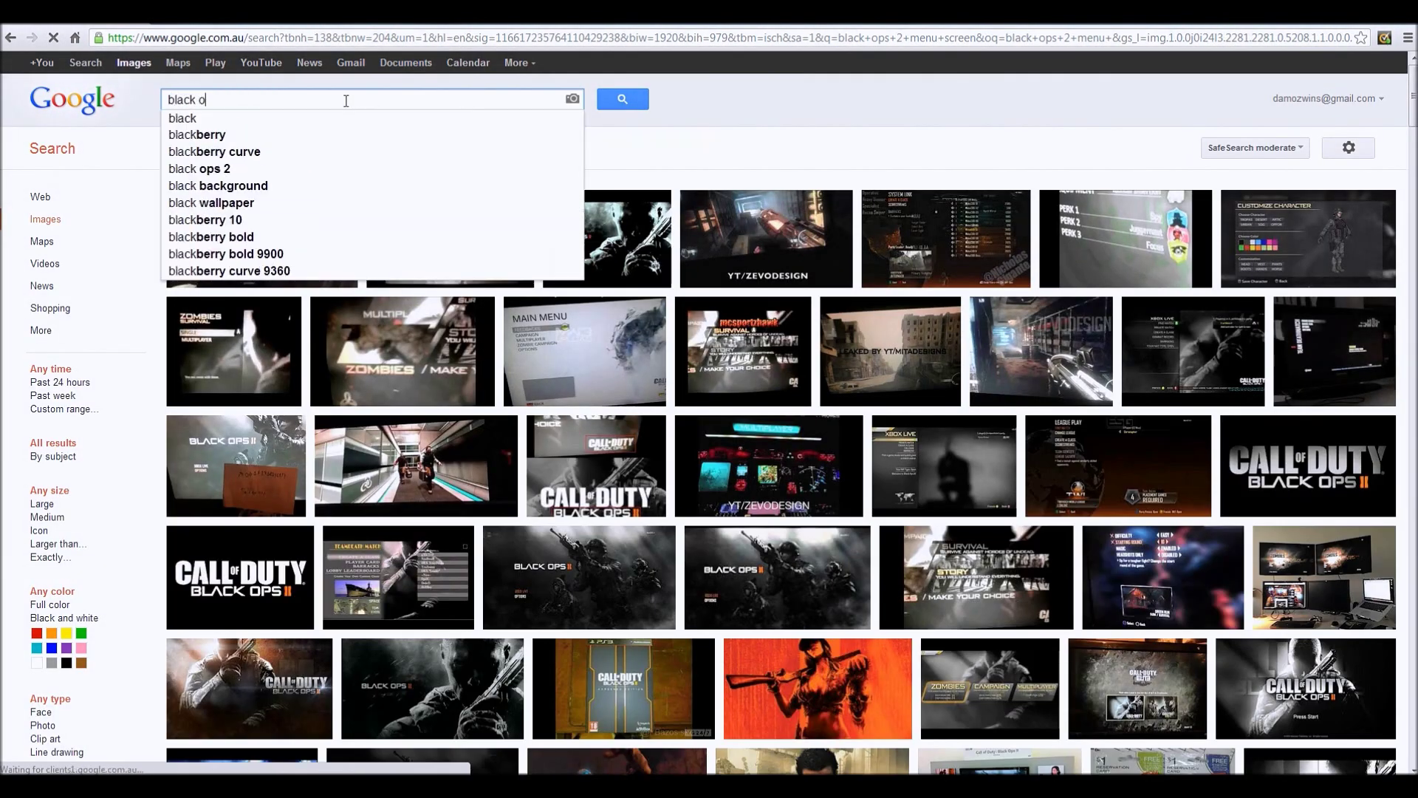
pyautogui.write('ps2')
pyautogui.press('Return')
pyautogui.scroll(-2, 1008, 436)
pyautogui.click(1000, 479)
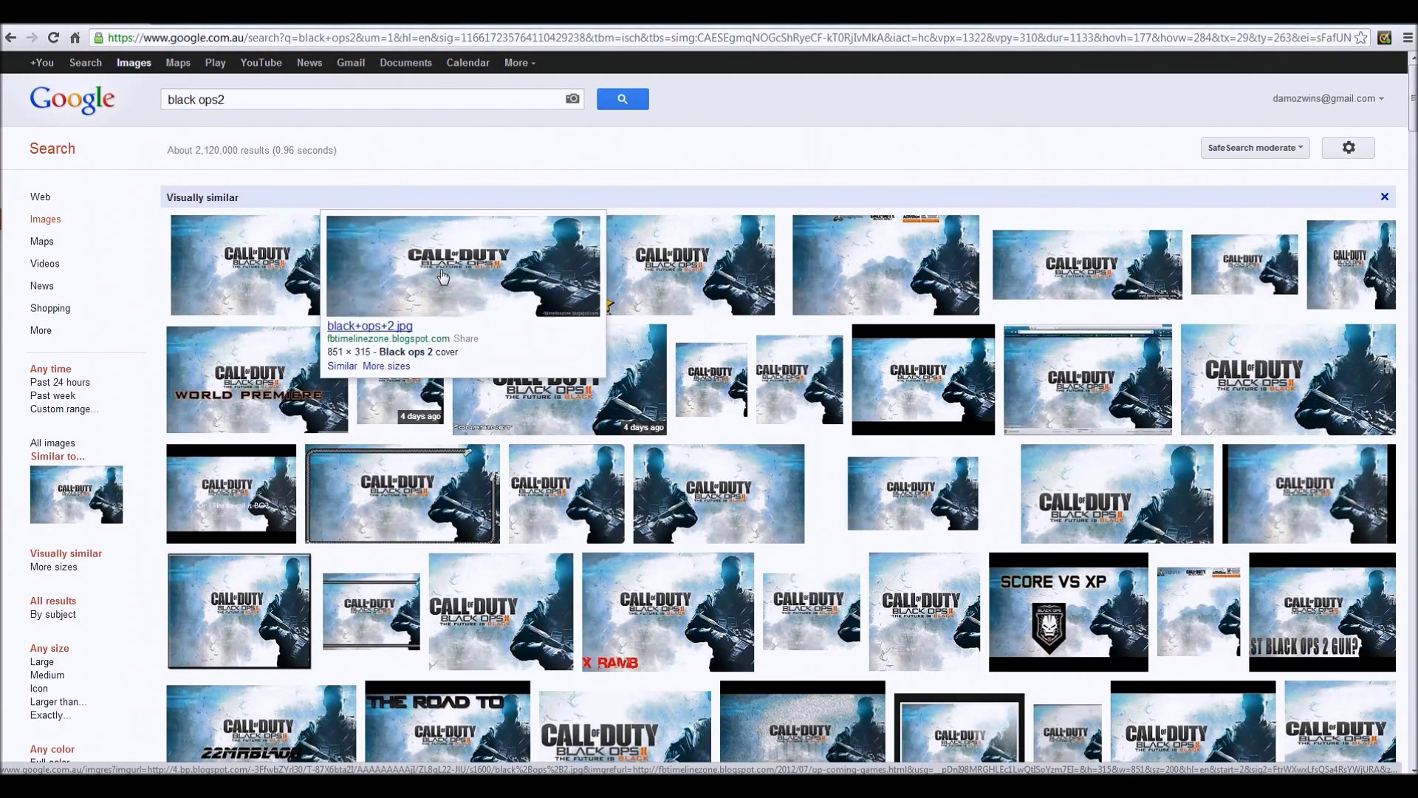
pyautogui.click(458, 266)
pyautogui.rightClick(654, 361)
pyautogui.click(676, 402)
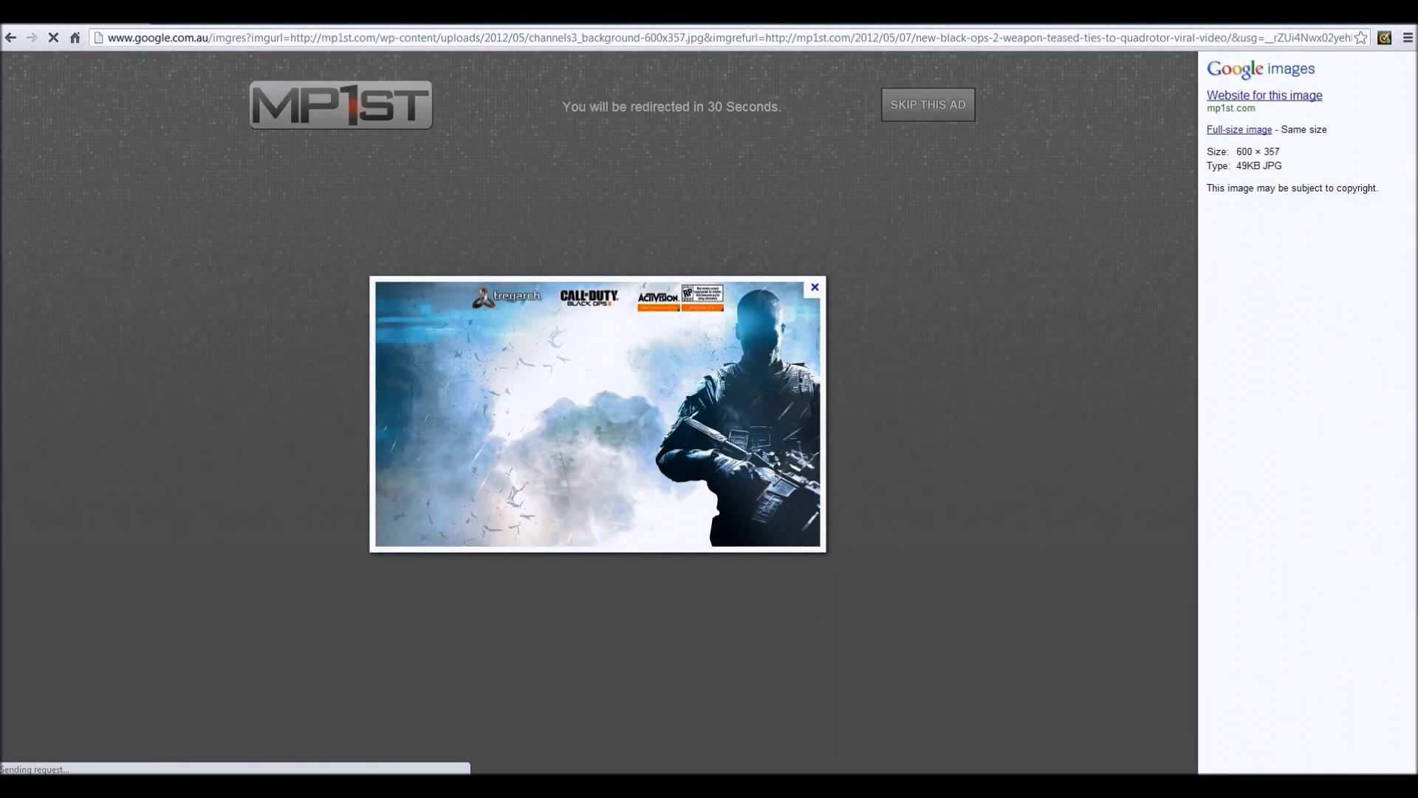
pyautogui.click(1038, 510)
pyautogui.click(1341, 200)
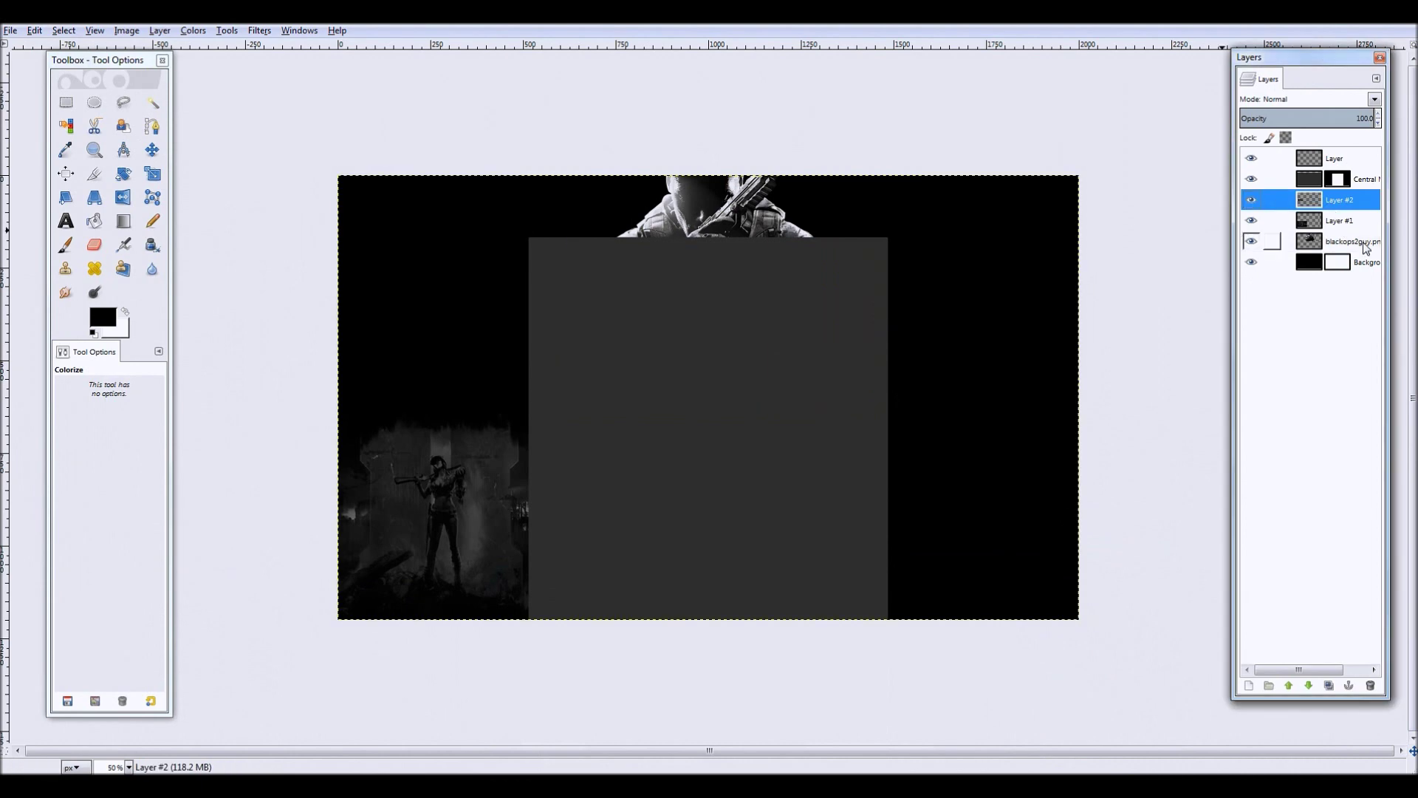
# - Paste the soldier artwork, scale it, and move it to the lower right
pyautogui.rightClick(970, 445)
pyautogui.click(1123, 576)
pyautogui.hotkey('shift', 's')
pyautogui.moveTo(819, 463); pyautogui.dragTo(1002, 573)
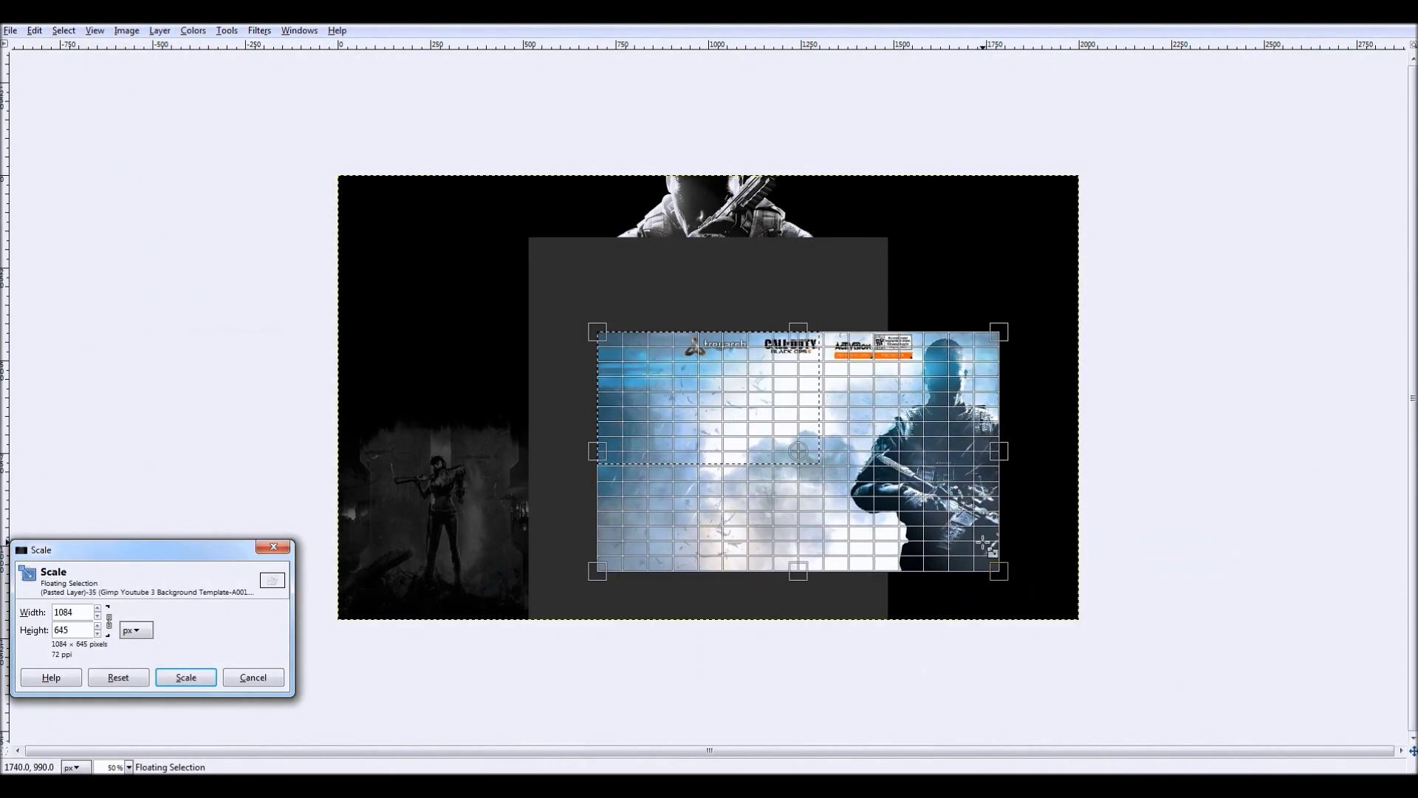
pyautogui.click(186, 676)
pyautogui.moveTo(756, 369); pyautogui.dragTo(909, 454)
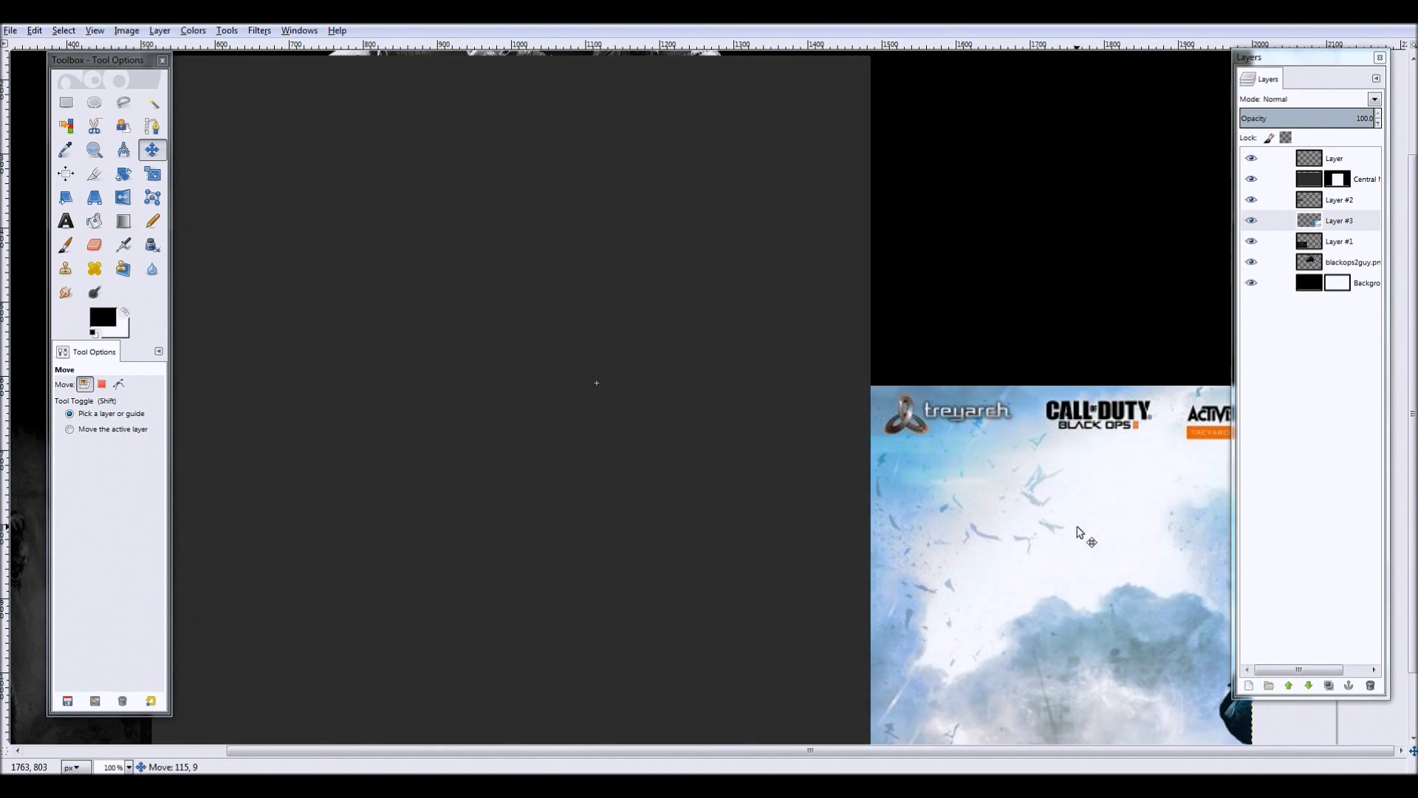
pyautogui.moveTo(1106, 451); pyautogui.dragTo(1157, 460)
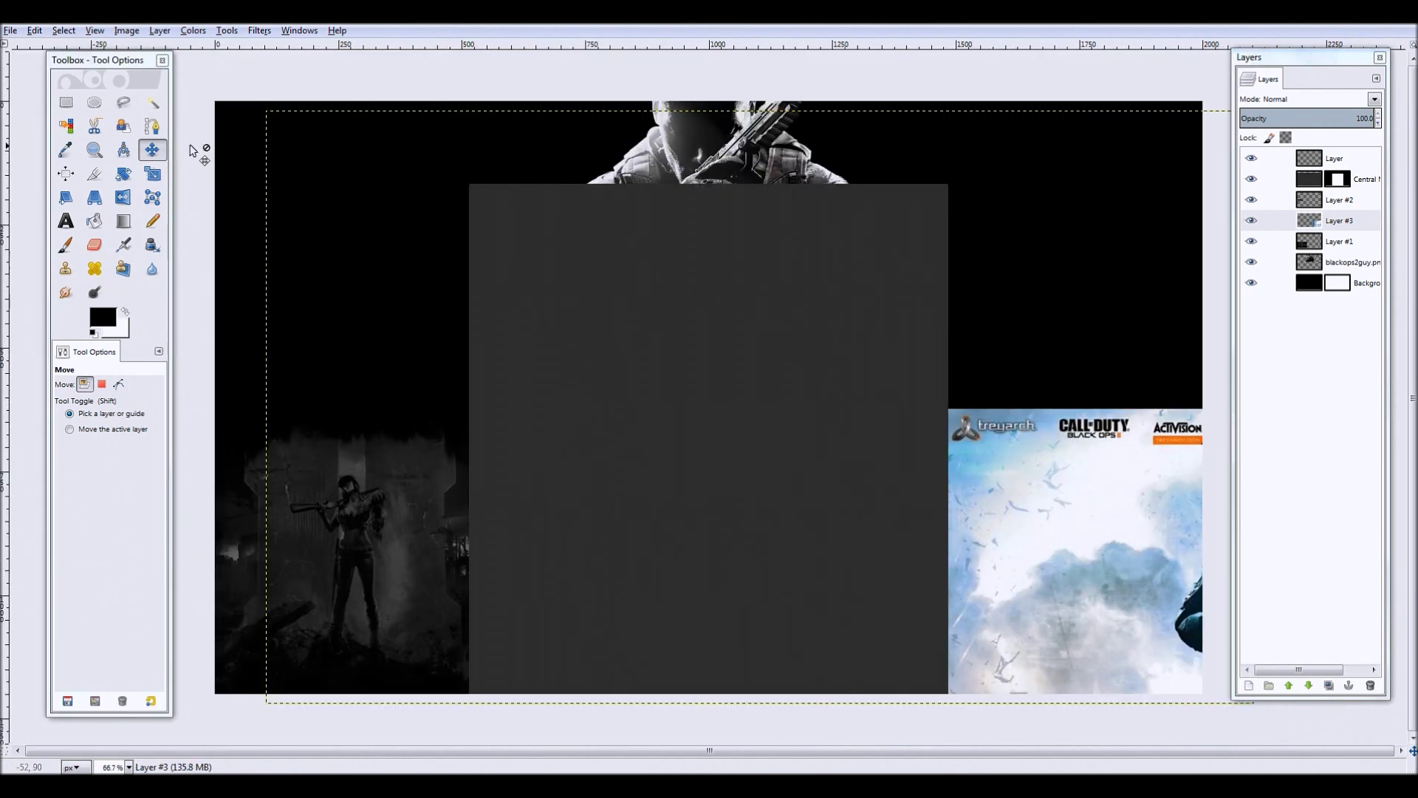
# - Trace a path along the artwork's top and cut the strip, then undo back
pyautogui.press('b')
pyautogui.moveTo(957, 447); pyautogui.dragTo(1146, 459)
pyautogui.scroll(-1, 1156, 460)
pyautogui.rightClick(868, 331)
pyautogui.click(983, 413)
pyautogui.press('m')
pyautogui.moveTo(1015, 481); pyautogui.dragTo(910, 436)
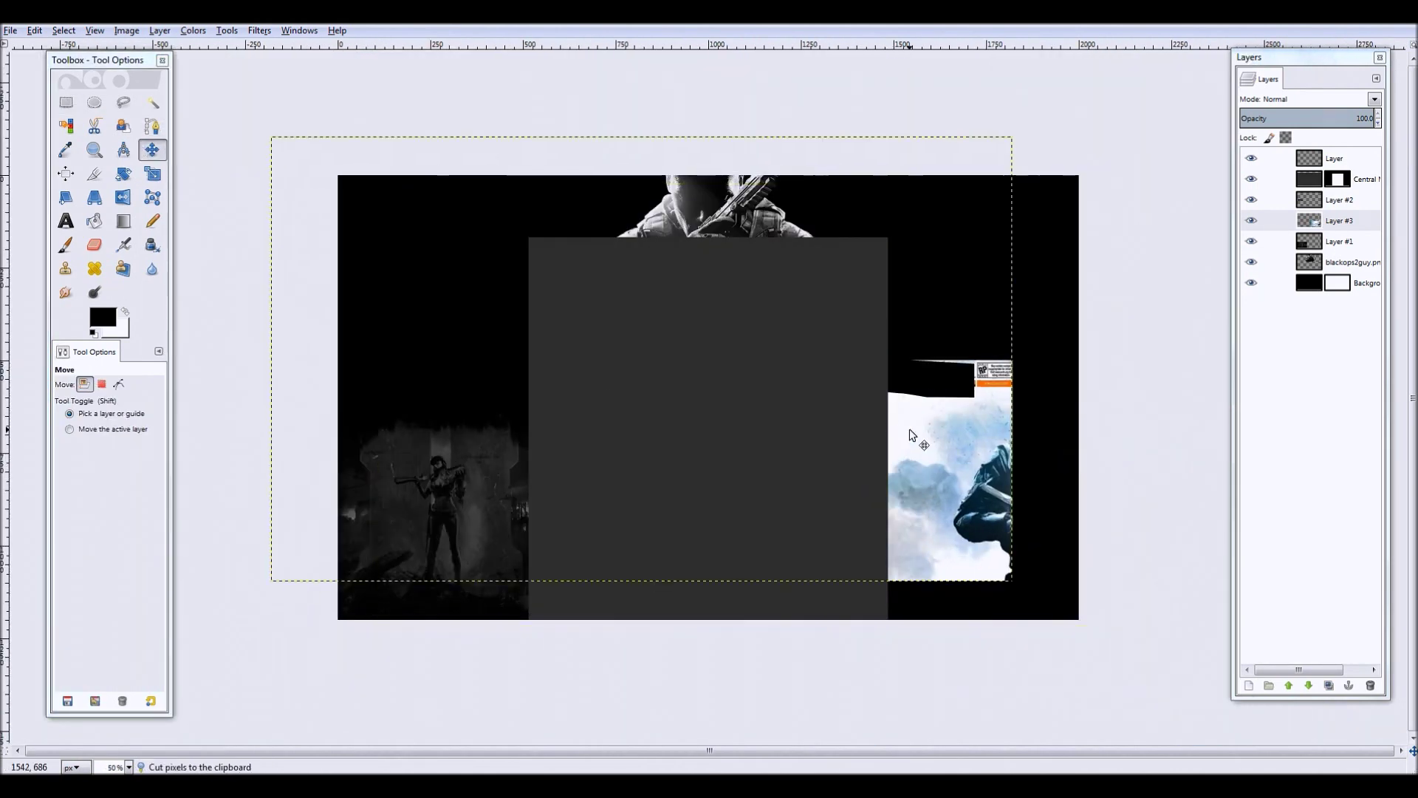
pyautogui.hotkey('ctrl', 'z')
pyautogui.hotkey('ctrl', 'z')
pyautogui.hotkey('ctrl', 'z')
pyautogui.press('+')
# - Turn the traced outline into a selection and cut that area from the soldier layer
pyautogui.click(160, 30)
pyautogui.press('Escape')
pyautogui.scroll(1, 1156, 420)
pyautogui.press('b')
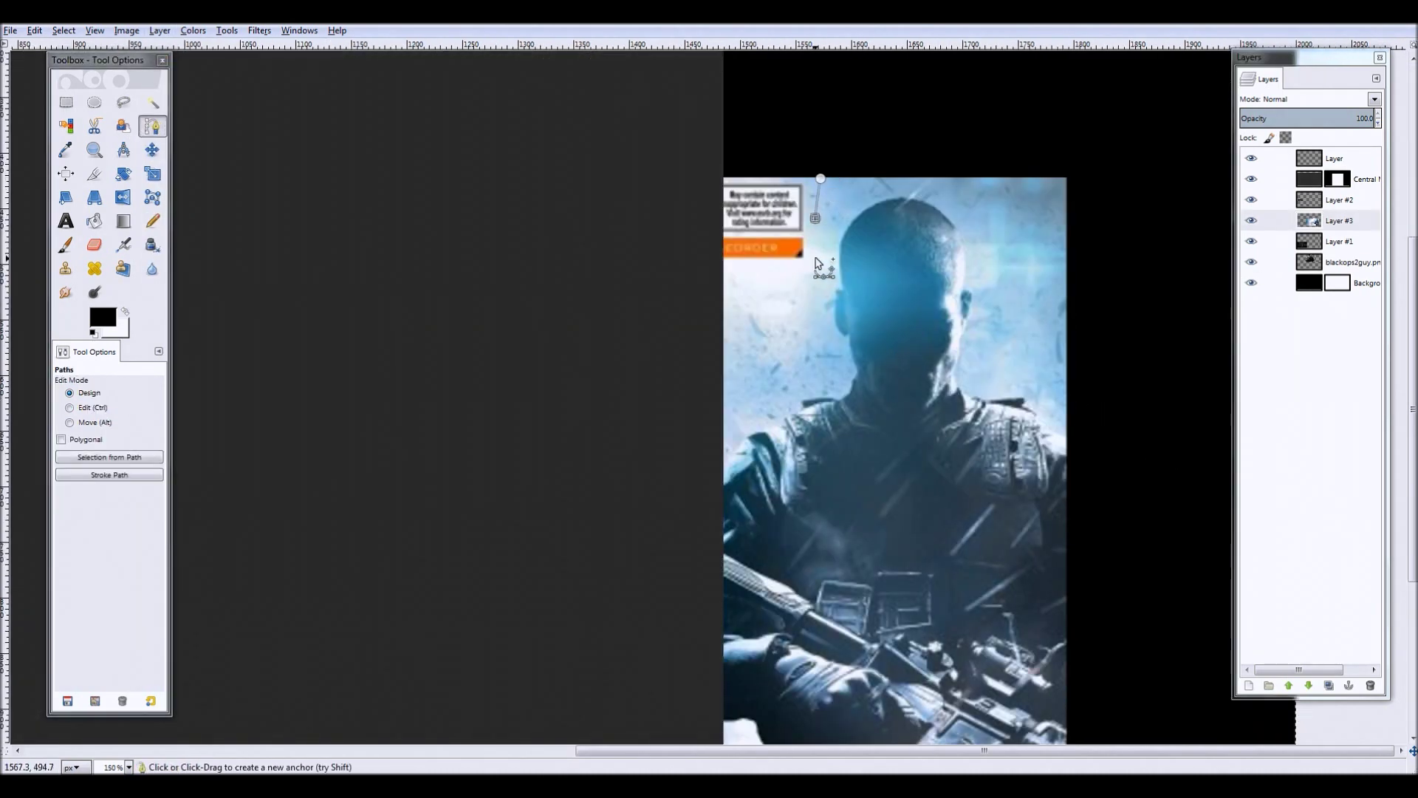
pyautogui.press('-')
pyautogui.press('1')
pyautogui.click(1252, 179)
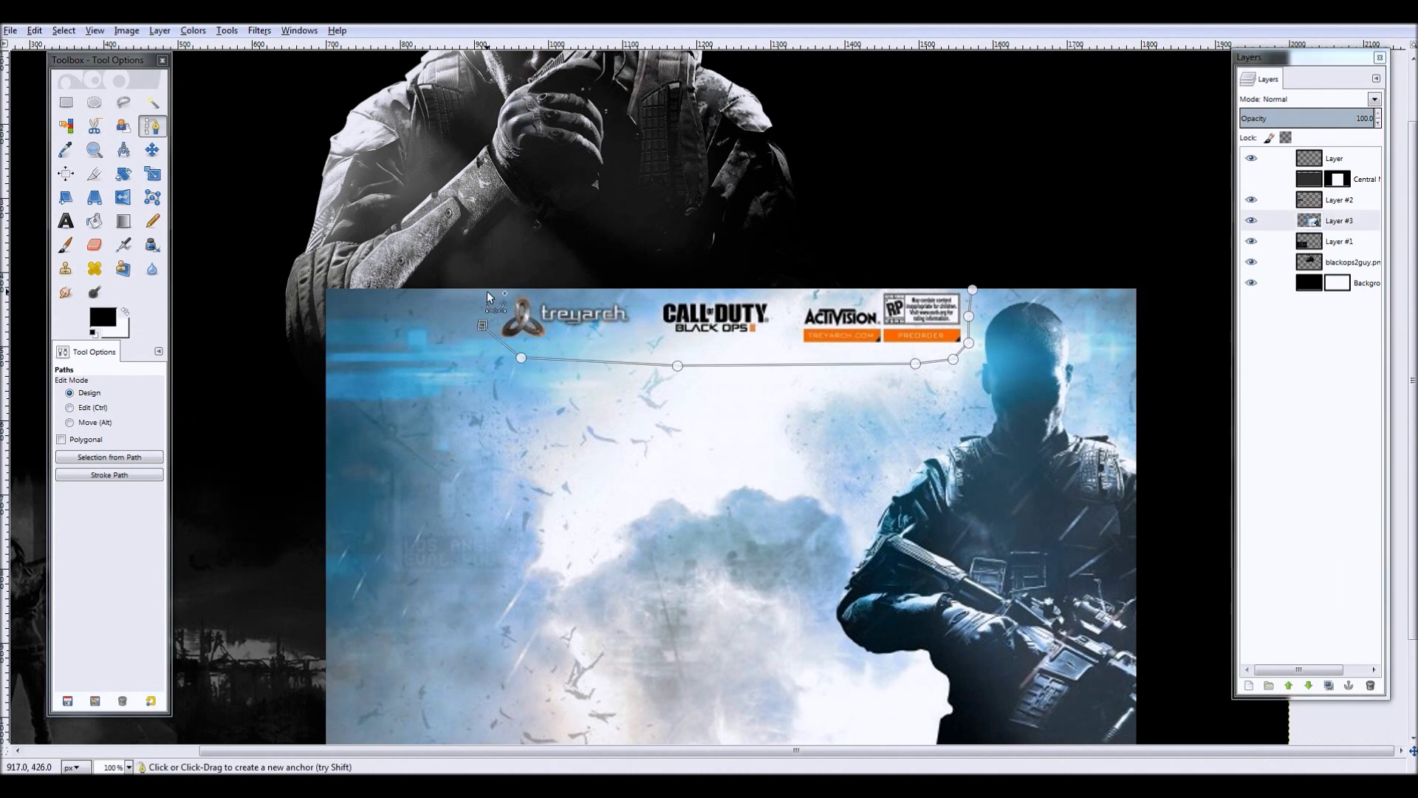
pyautogui.click(133, 458)
pyautogui.rightClick(828, 287)
pyautogui.click(901, 363)
pyautogui.click(1252, 178)
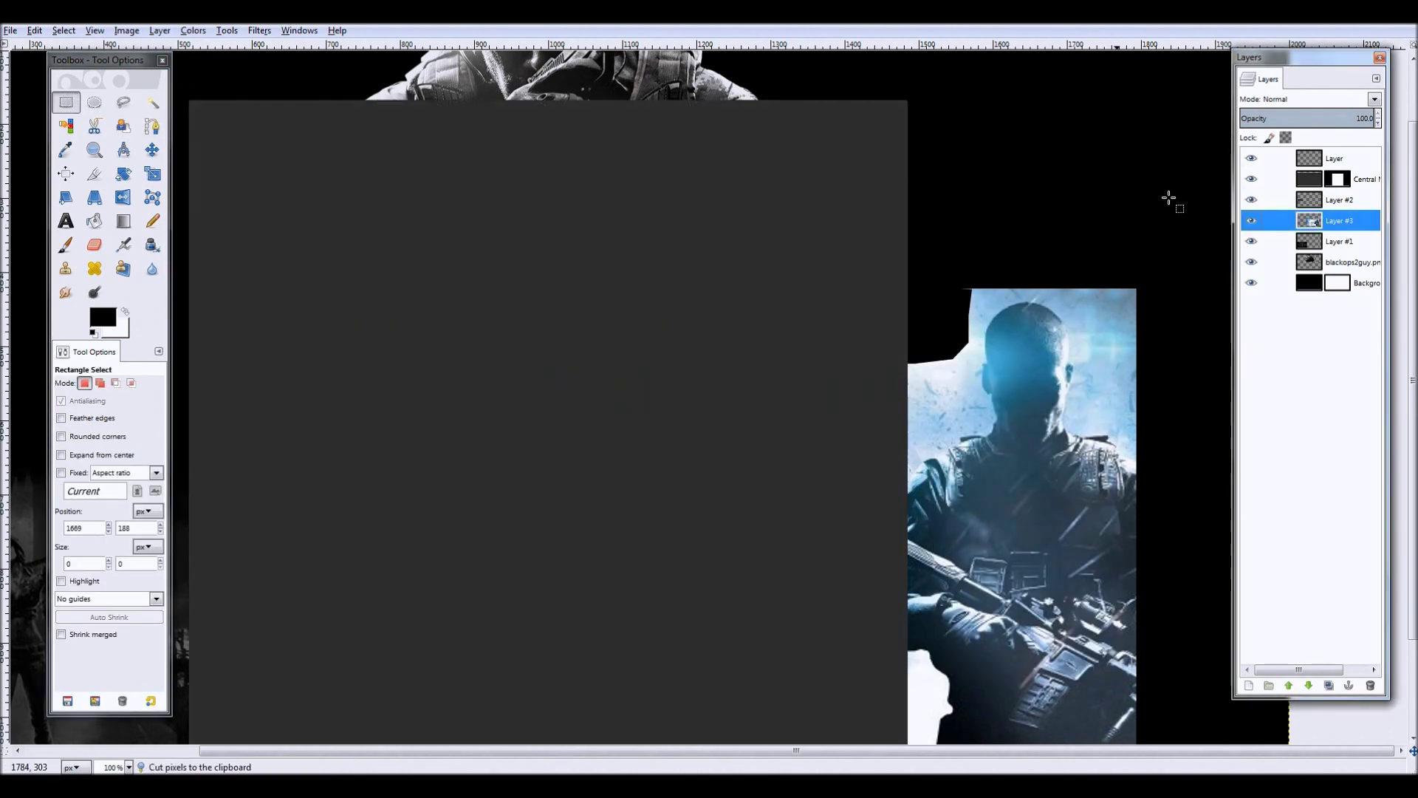
pyautogui.press('m')
pyautogui.press('-')
# - Shrink the soldier layer and place it in the lower-right corner
pyautogui.click(152, 173)
pyautogui.click(738, 429)
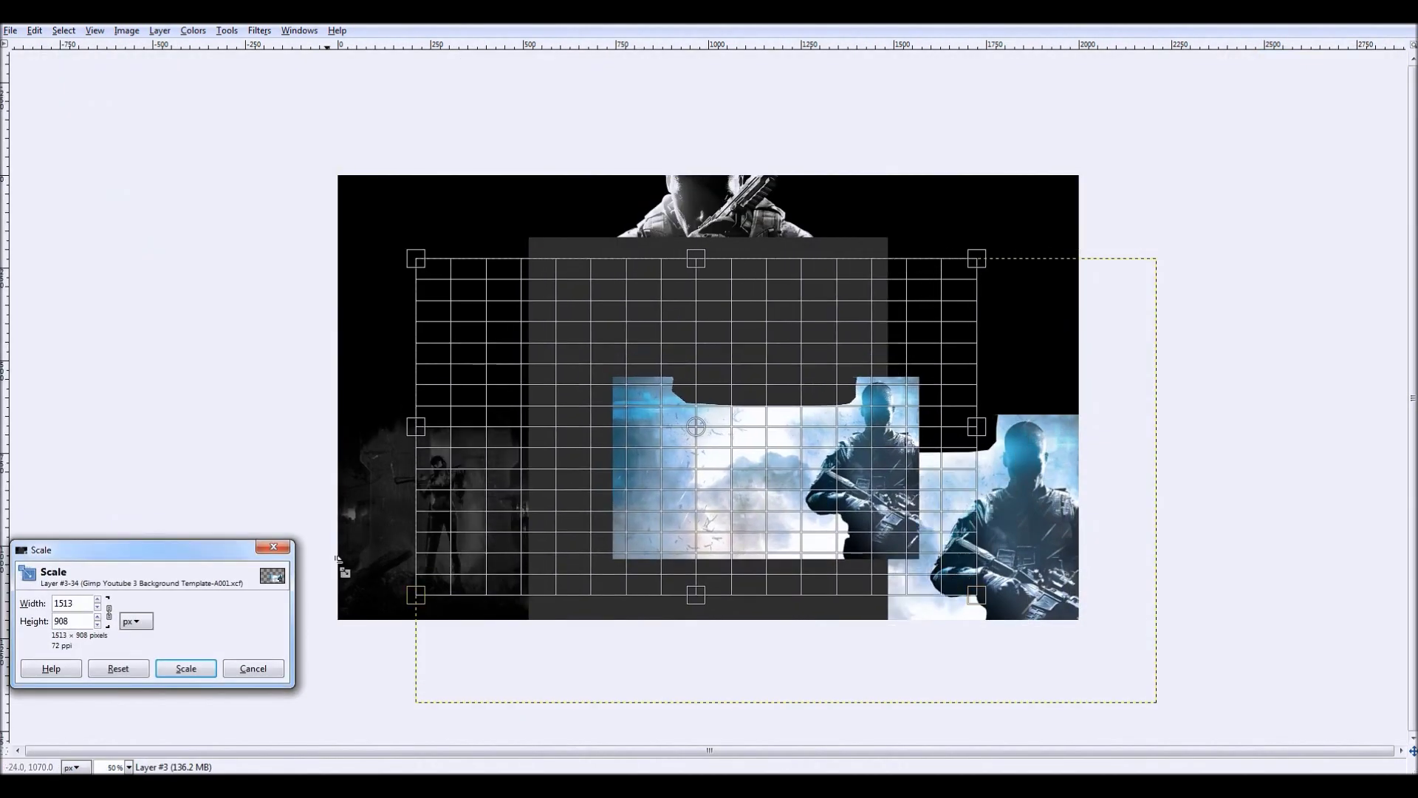
pyautogui.click(190, 668)
pyautogui.click(152, 150)
pyautogui.moveTo(944, 488); pyautogui.dragTo(1072, 537)
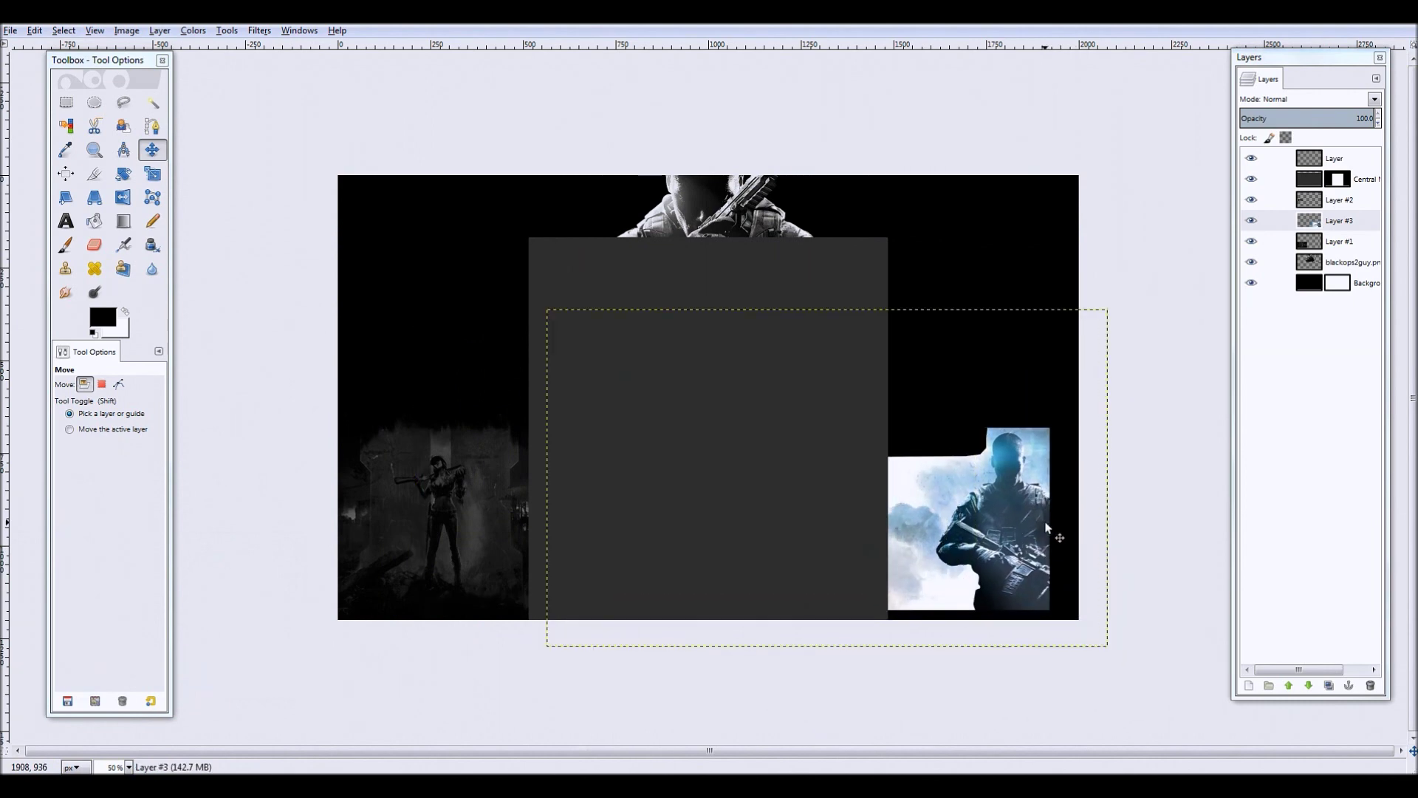
pyautogui.press('1')
pyautogui.keyDown('ctrl'); pyautogui.scroll(3, 1116, 578); pyautogui.keyUp('ctrl')
# - Trace a path around the soldier's head, neck, shoulder and down his arm
pyautogui.press('b')
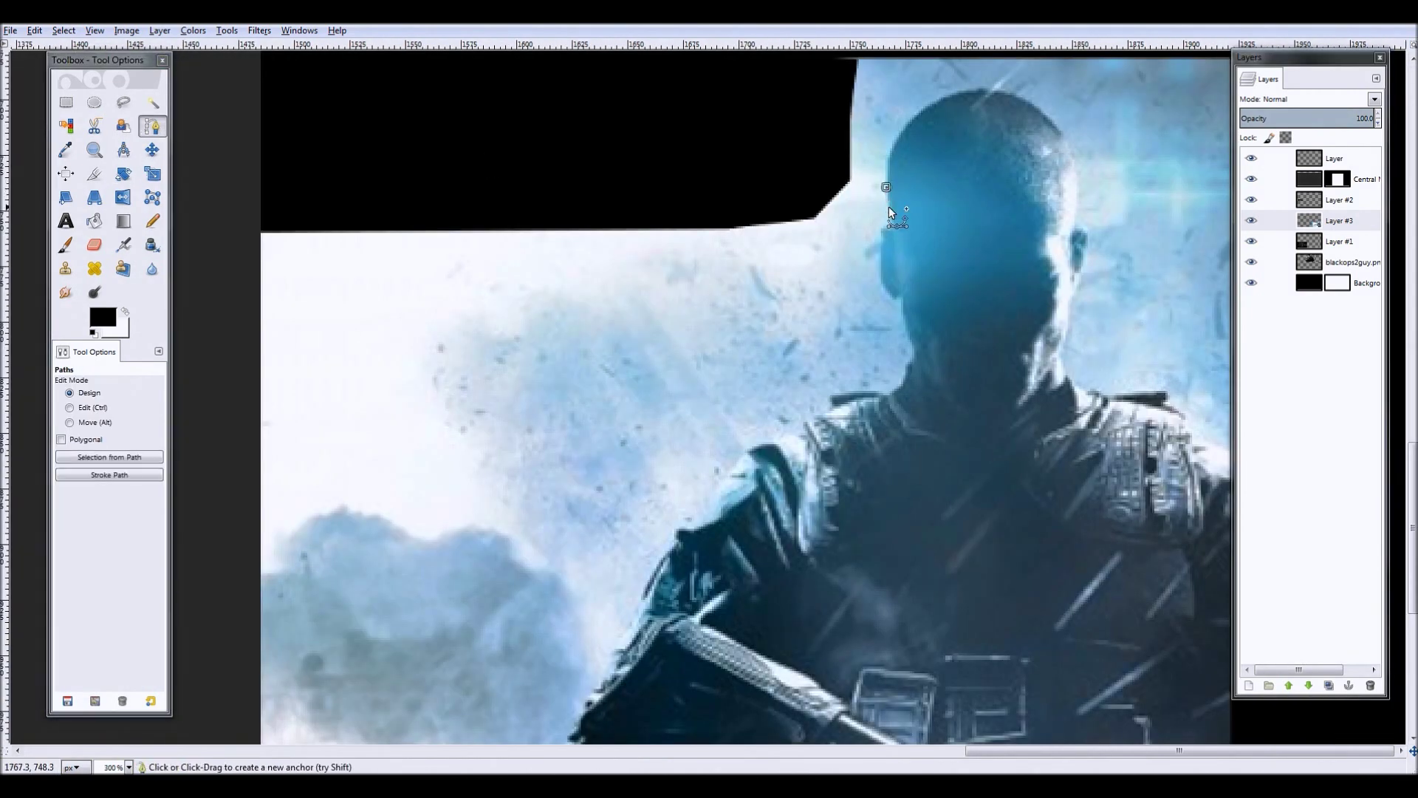
pyautogui.keyDown('ctrl'); pyautogui.scroll(3, 888, 198); pyautogui.keyUp('ctrl')
pyautogui.click(862, 195)
pyautogui.click(868, 231)
pyautogui.click(931, 572)
pyautogui.click(929, 592)
pyautogui.click(918, 602)
pyautogui.click(907, 607)
pyautogui.scroll(-5, 940, 552)
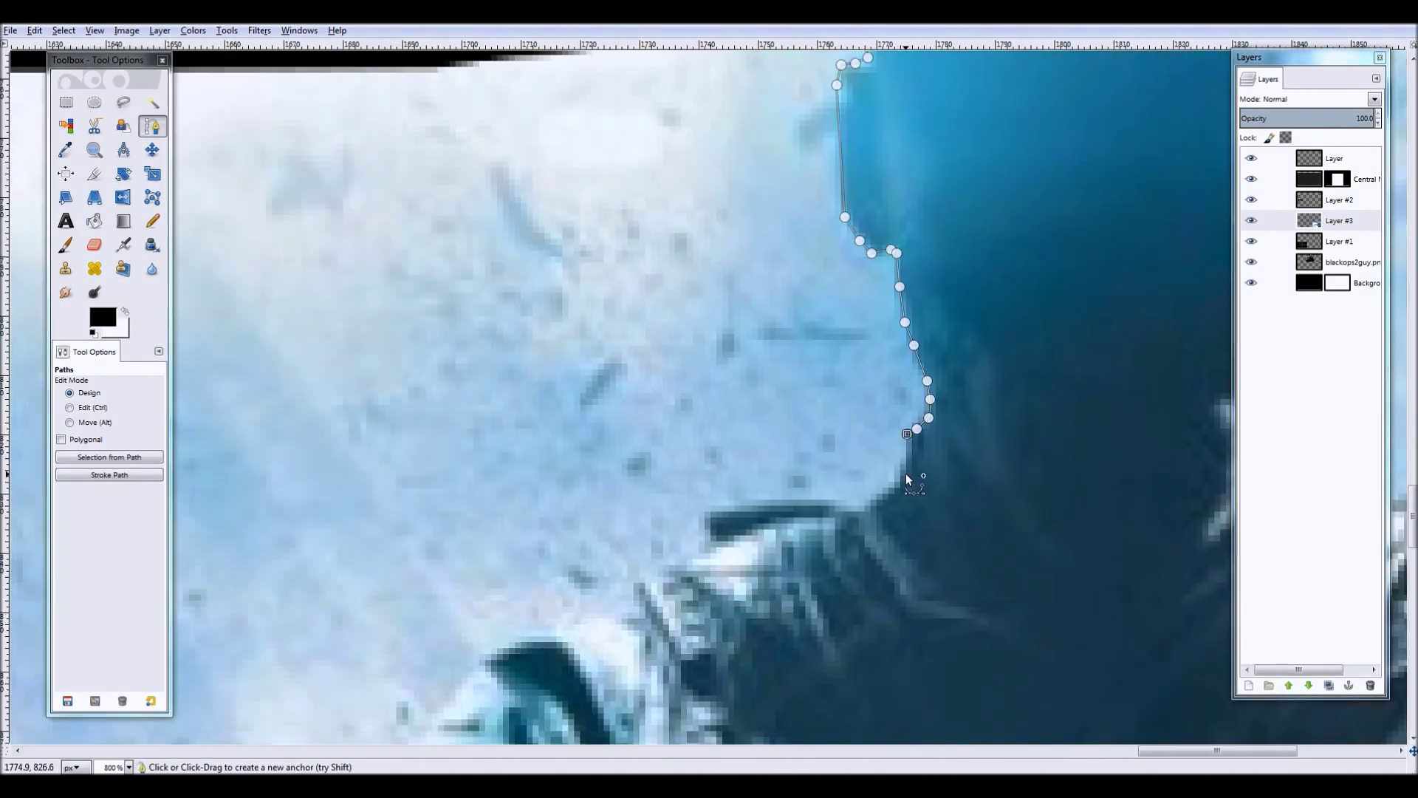
pyautogui.click(768, 504)
pyautogui.click(739, 507)
pyautogui.click(703, 511)
pyautogui.click(697, 552)
pyautogui.scroll(-5, 707, 391)
pyautogui.keyDown('ctrl'); pyautogui.scroll(-2, 729, 352); pyautogui.keyUp('ctrl')
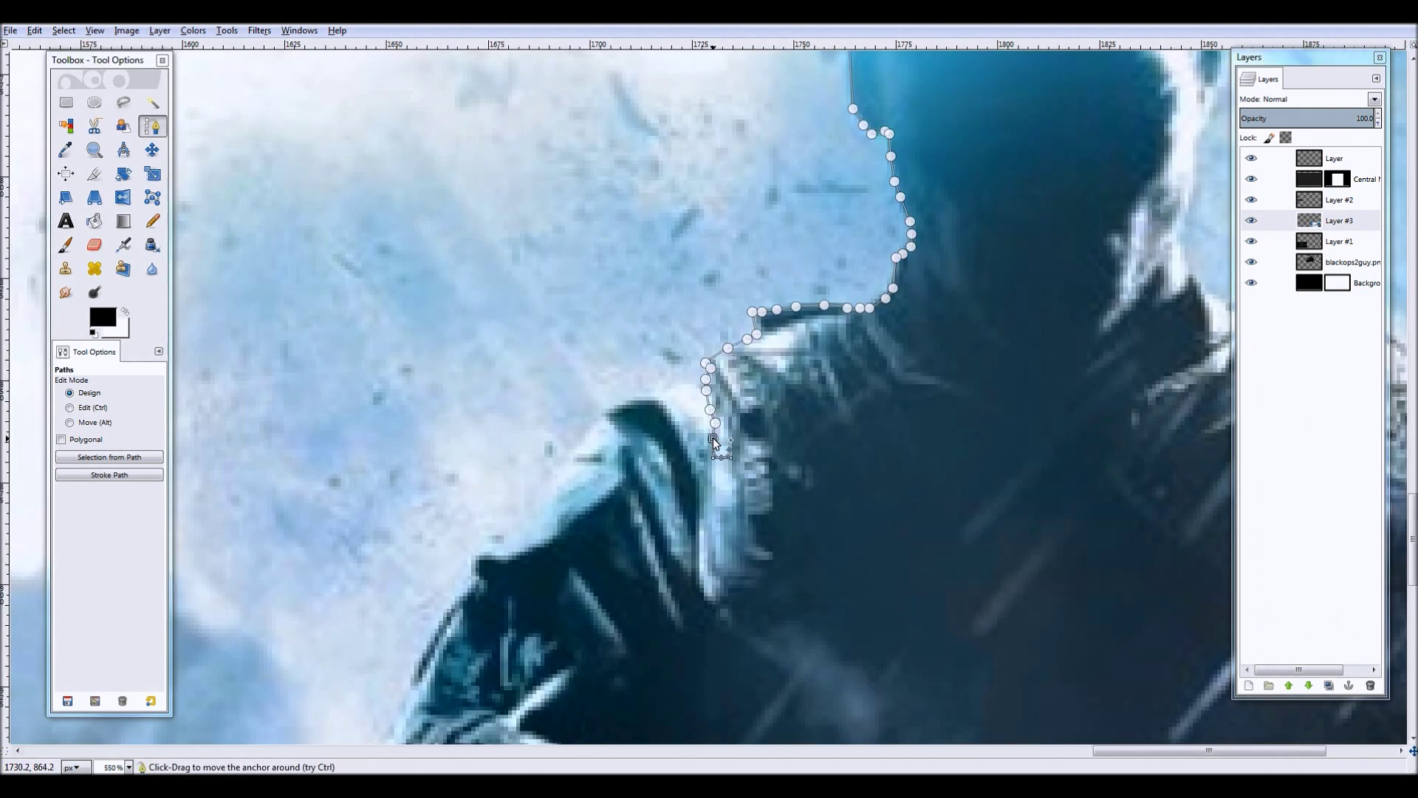
pyautogui.scroll(-5, 583, 445)
pyautogui.click(559, 301)
pyautogui.click(555, 341)
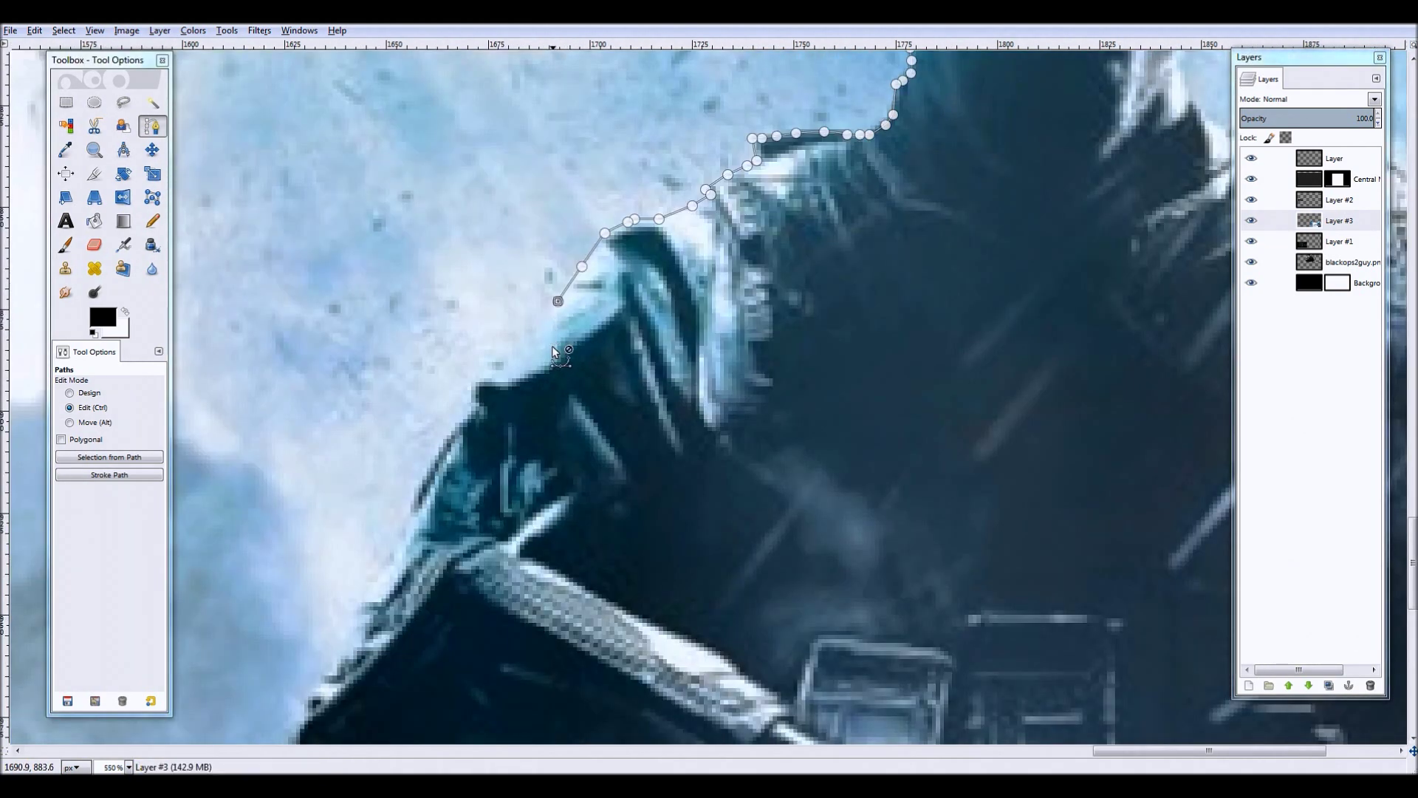
pyautogui.click(409, 501)
# - Continue the path around the forearm, hand, gun and right side, closing it at the head
pyautogui.scroll(-5, 379, 427)
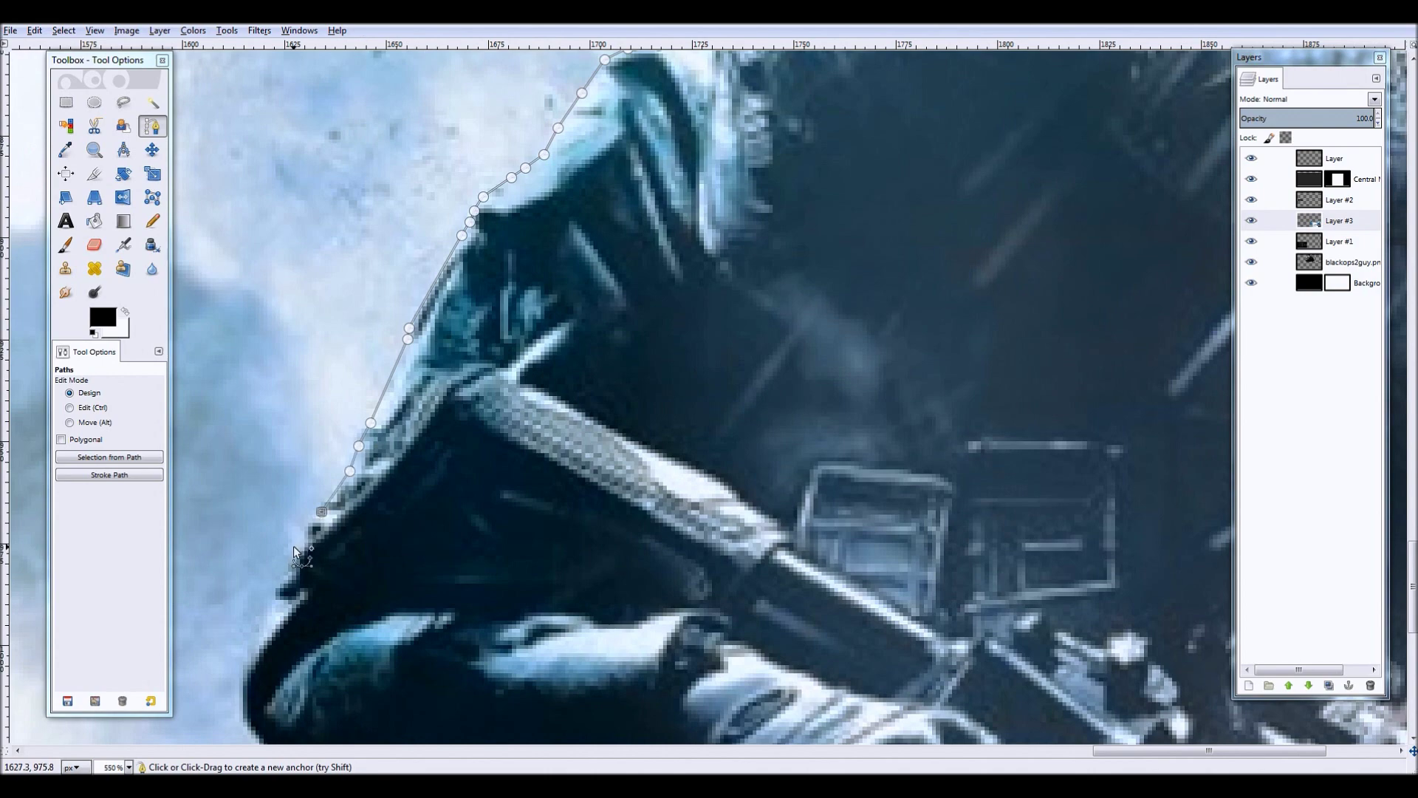
pyautogui.click(249, 639)
pyautogui.click(238, 668)
pyautogui.keyDown('ctrl'); pyautogui.scroll(-2, 239, 668); pyautogui.keyUp('ctrl')
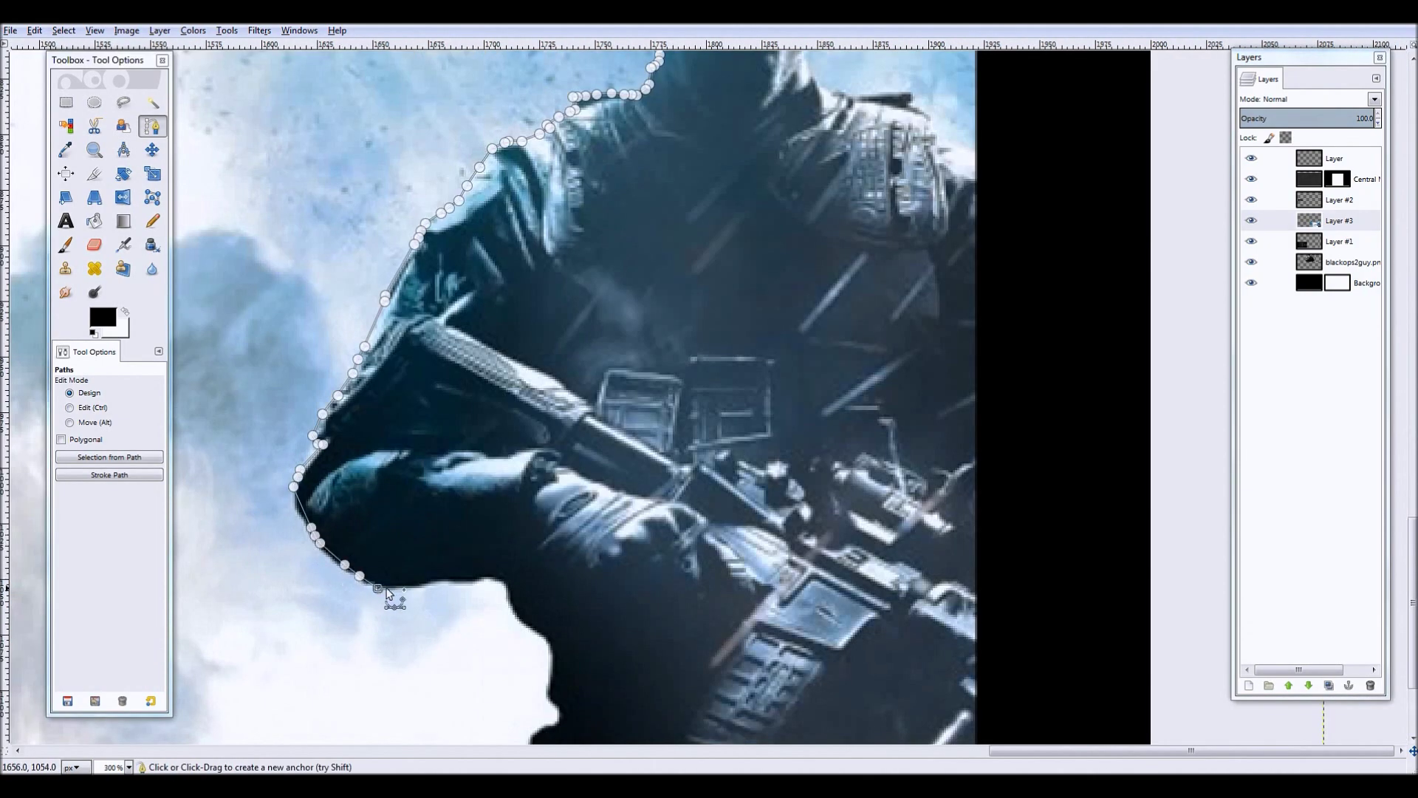
pyautogui.click(522, 619)
pyautogui.click(542, 636)
pyautogui.click(548, 645)
pyautogui.click(552, 681)
pyautogui.scroll(-5, 552, 682)
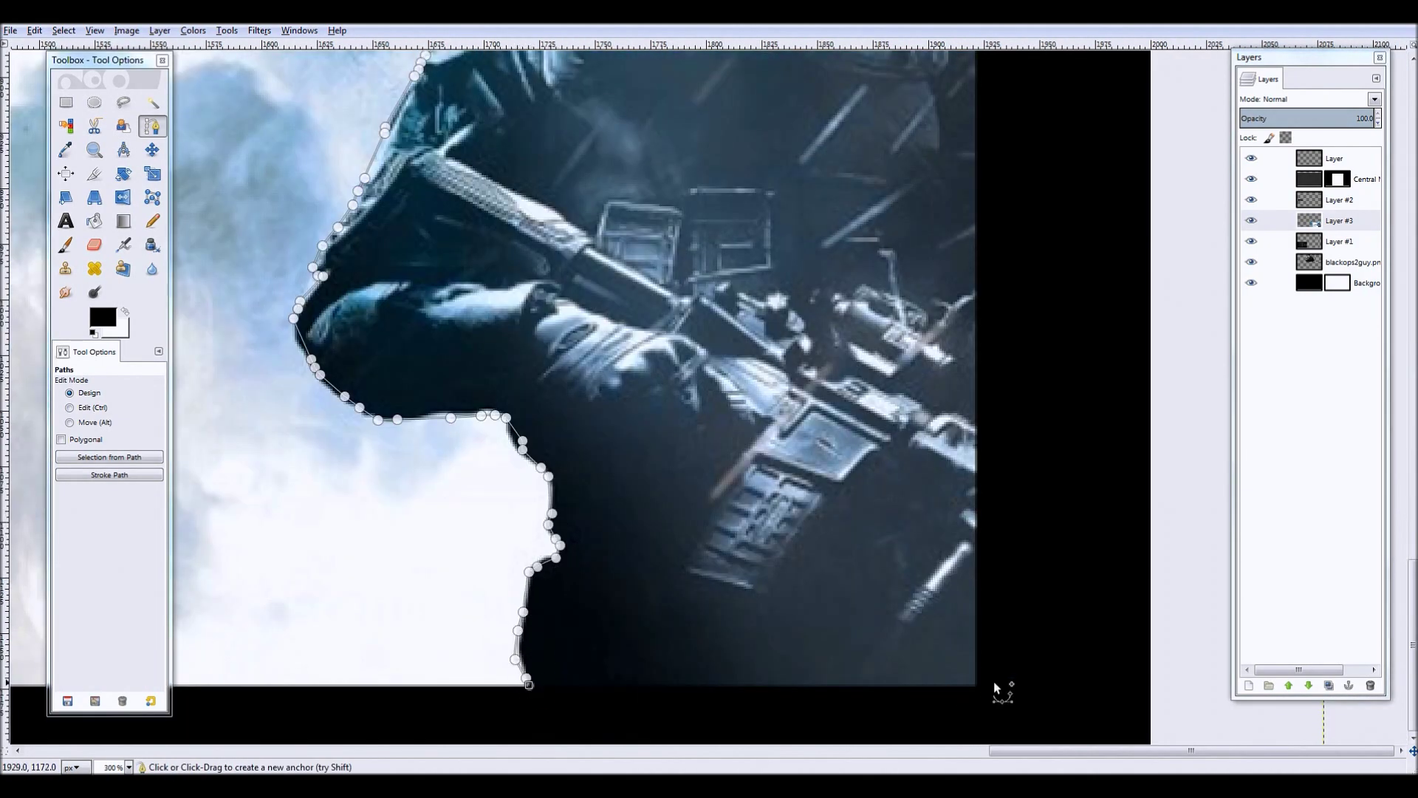
pyautogui.click(996, 678)
pyautogui.keyDown('ctrl'); pyautogui.scroll(-3, 995, 678); pyautogui.keyUp('ctrl')
pyautogui.click(1052, 302)
pyautogui.keyDown('ctrl'); pyautogui.scroll(5, 1052, 301); pyautogui.keyUp('ctrl')
pyautogui.click(884, 413)
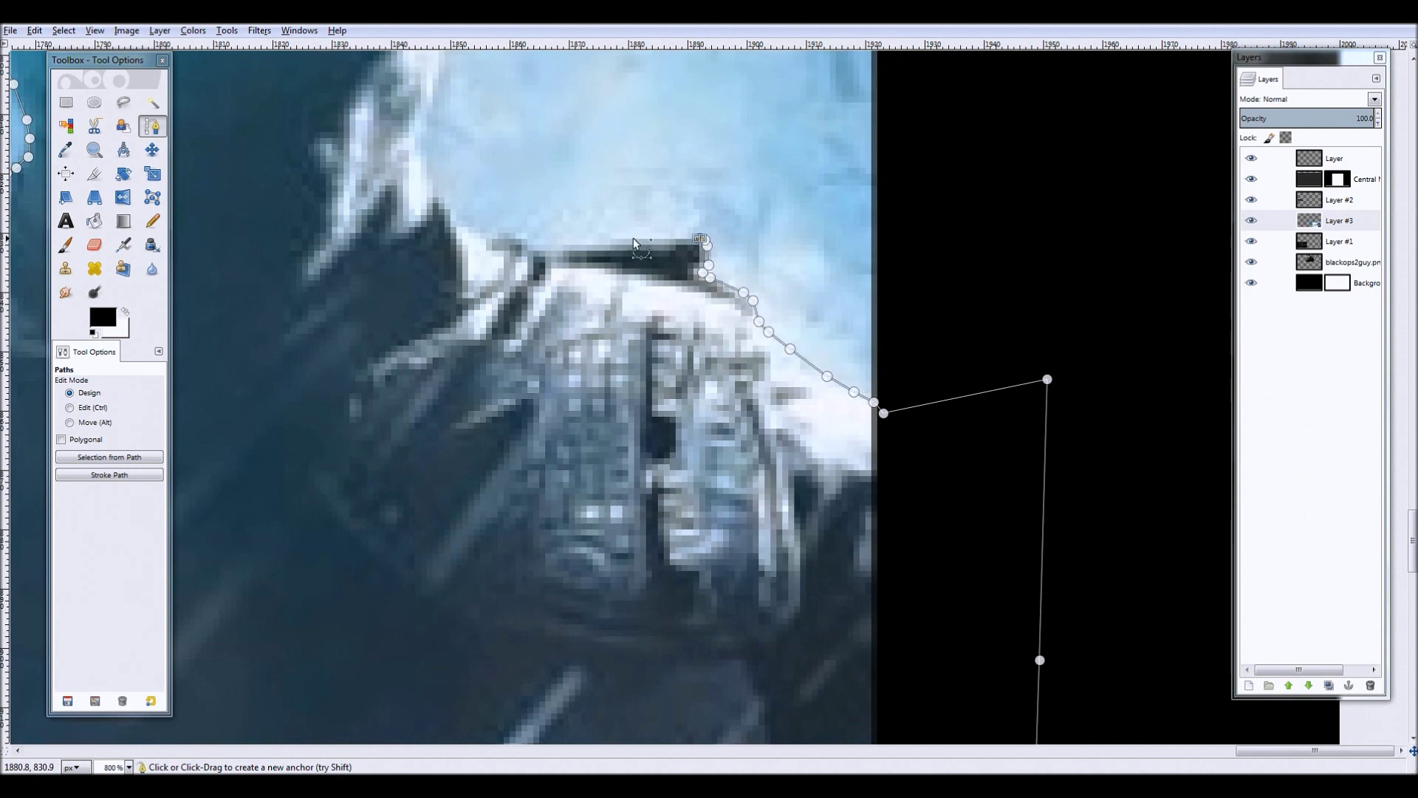
pyautogui.scroll(3, 421, 348)
pyautogui.scroll(3, 450, 357)
pyautogui.scroll(3, 499, 377)
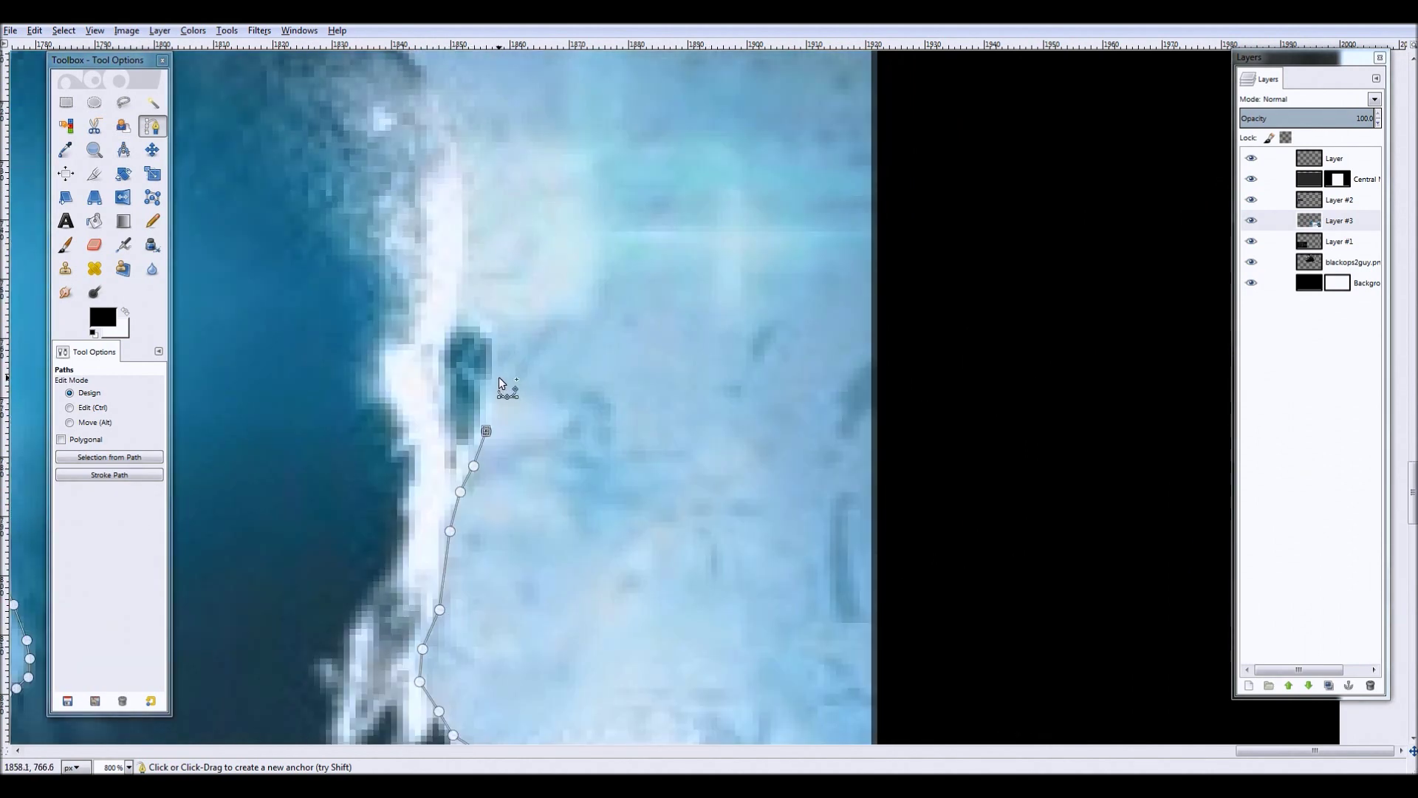
pyautogui.scroll(3, 455, 339)
pyautogui.click(266, 126)
# - Undo the last selection change and nudge the cut-out soldier into place in the lower right
pyautogui.scroll(2, 268, 149)
pyautogui.hscroll(-4, 268, 149)
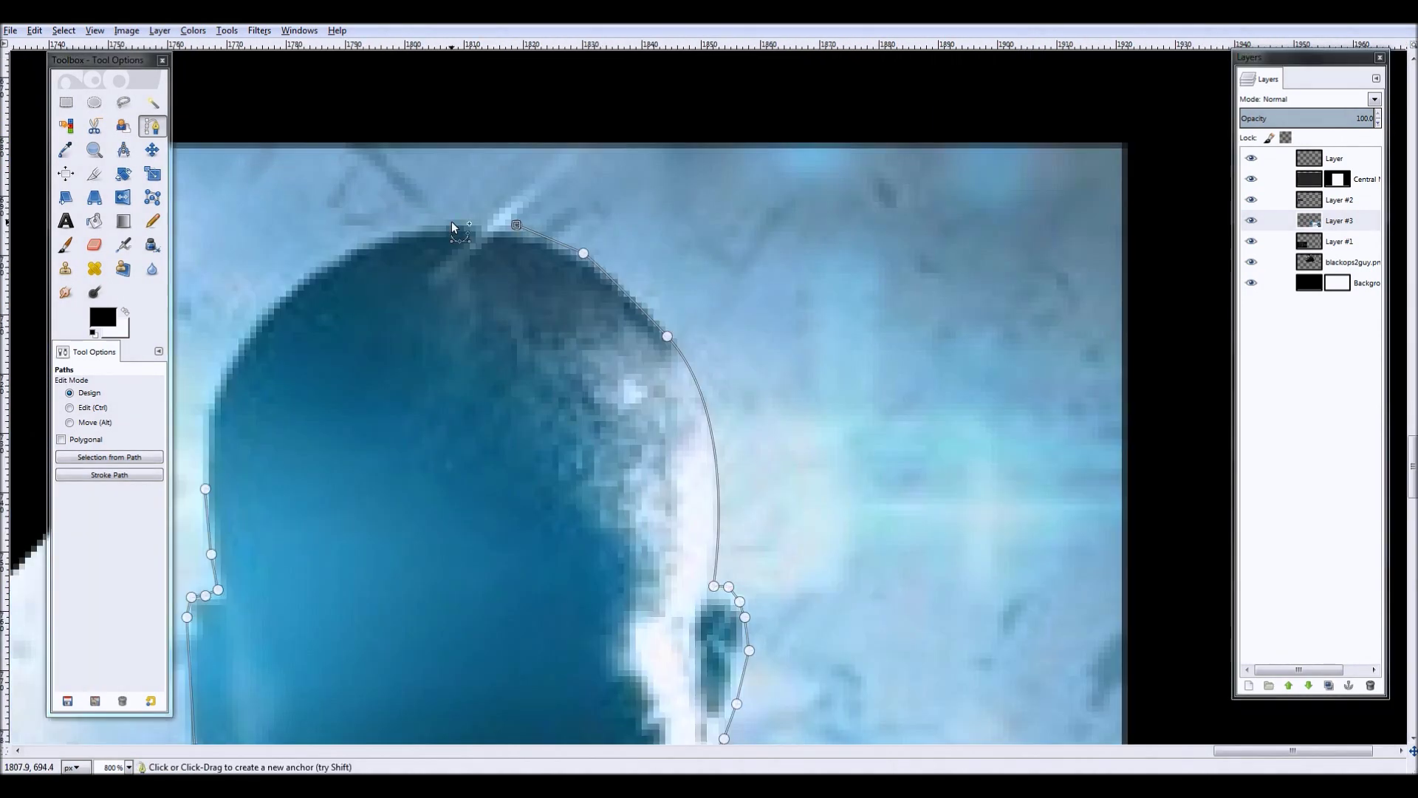
pyautogui.keyDown('ctrl'); pyautogui.scroll(-5, 566, 370); pyautogui.keyUp('ctrl')
pyautogui.keyDown('ctrl'); pyautogui.scroll(-2, 754, 421); pyautogui.keyUp('ctrl')
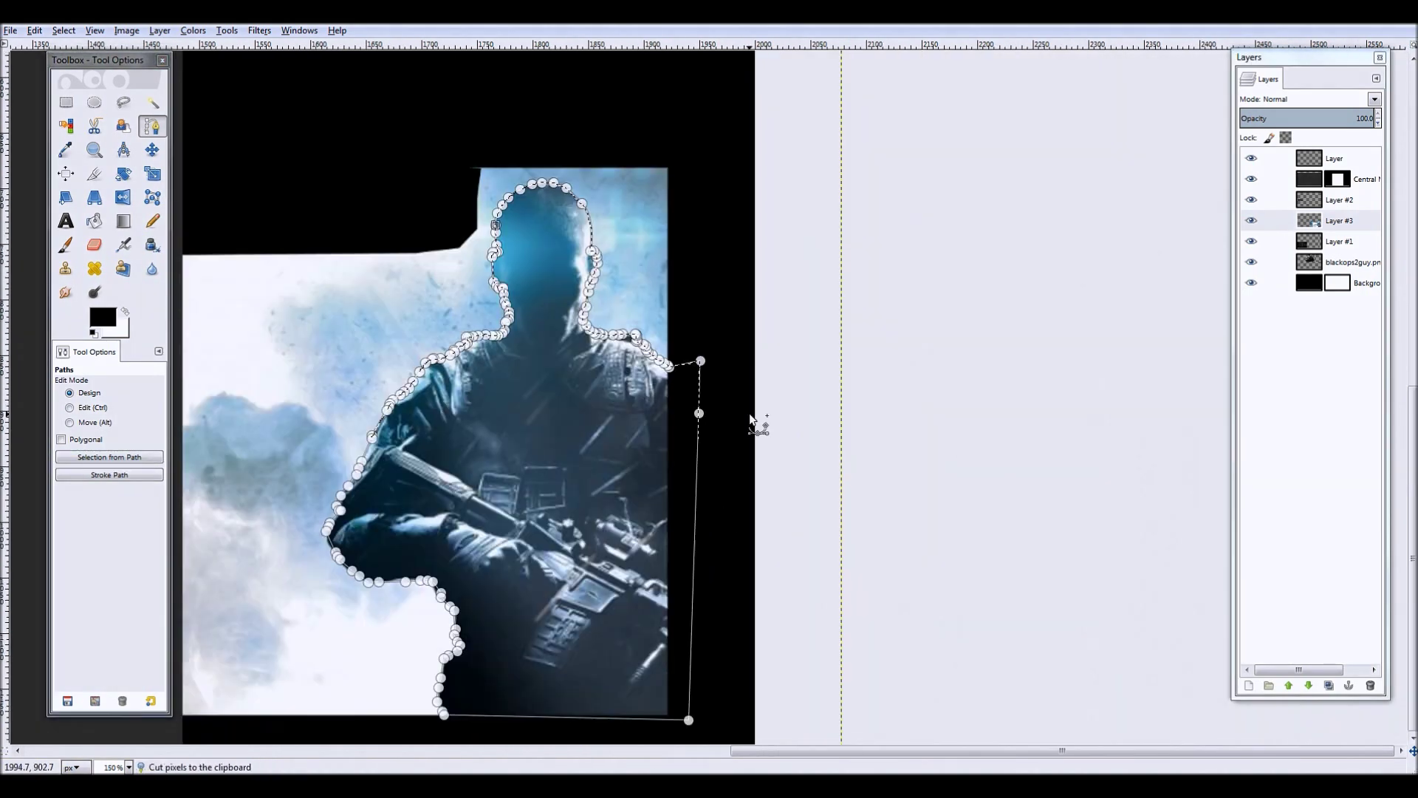
pyautogui.keyDown('ctrl'); pyautogui.scroll(-3, 1097, 525); pyautogui.keyUp('ctrl')
pyautogui.keyDown('ctrl'); pyautogui.scroll(2, 1023, 529); pyautogui.keyUp('ctrl')
pyautogui.hotkey('ctrl', 'z')
pyautogui.hotkey('ctrl', 'z')
pyautogui.hotkey('ctrl', 'z')
pyautogui.hotkey('ctrl', 'z')
pyautogui.hotkey('ctrl', 'z')
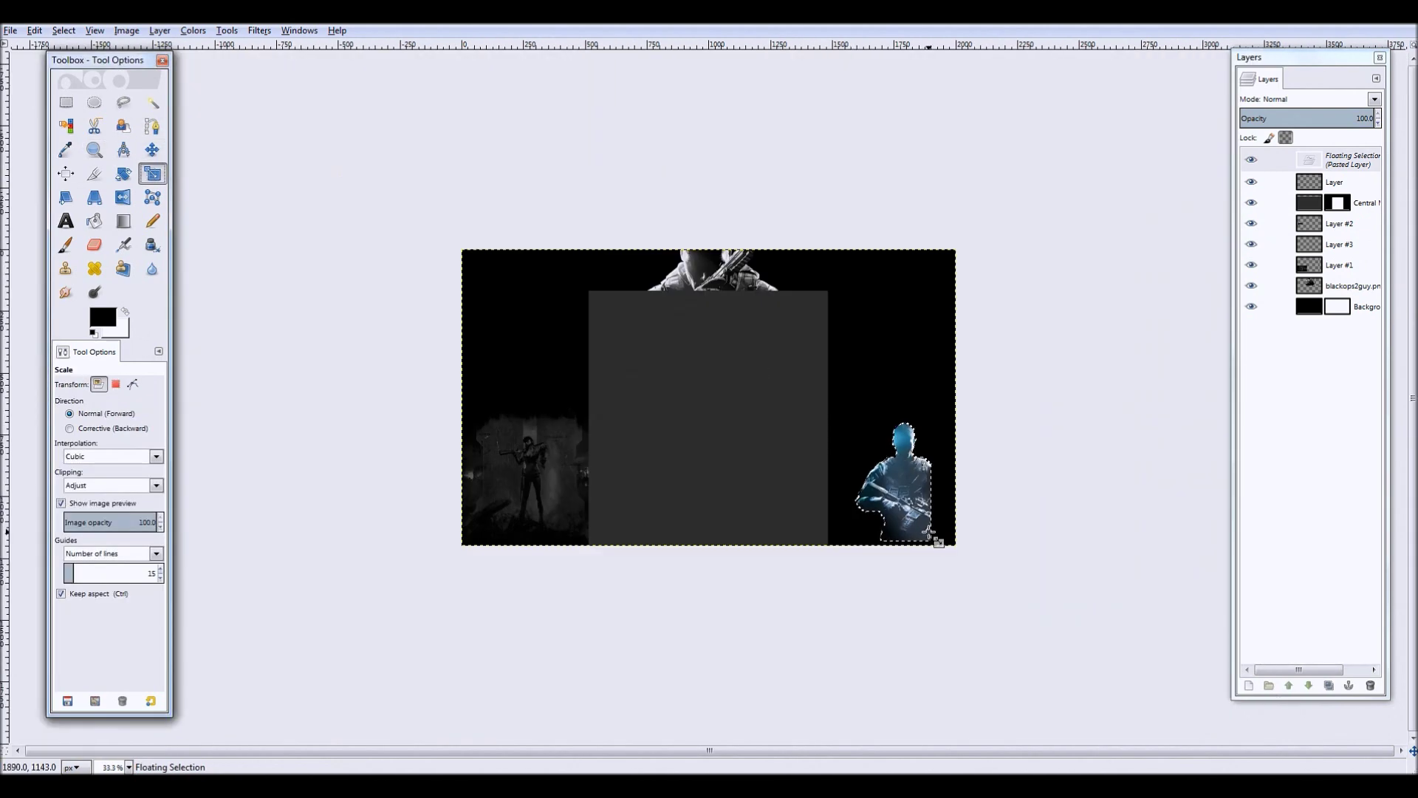
pyautogui.press('m')
pyautogui.moveTo(1013, 532); pyautogui.dragTo(982, 532)
pyautogui.keyDown('ctrl'); pyautogui.scroll(4, 903, 443); pyautogui.keyUp('ctrl')
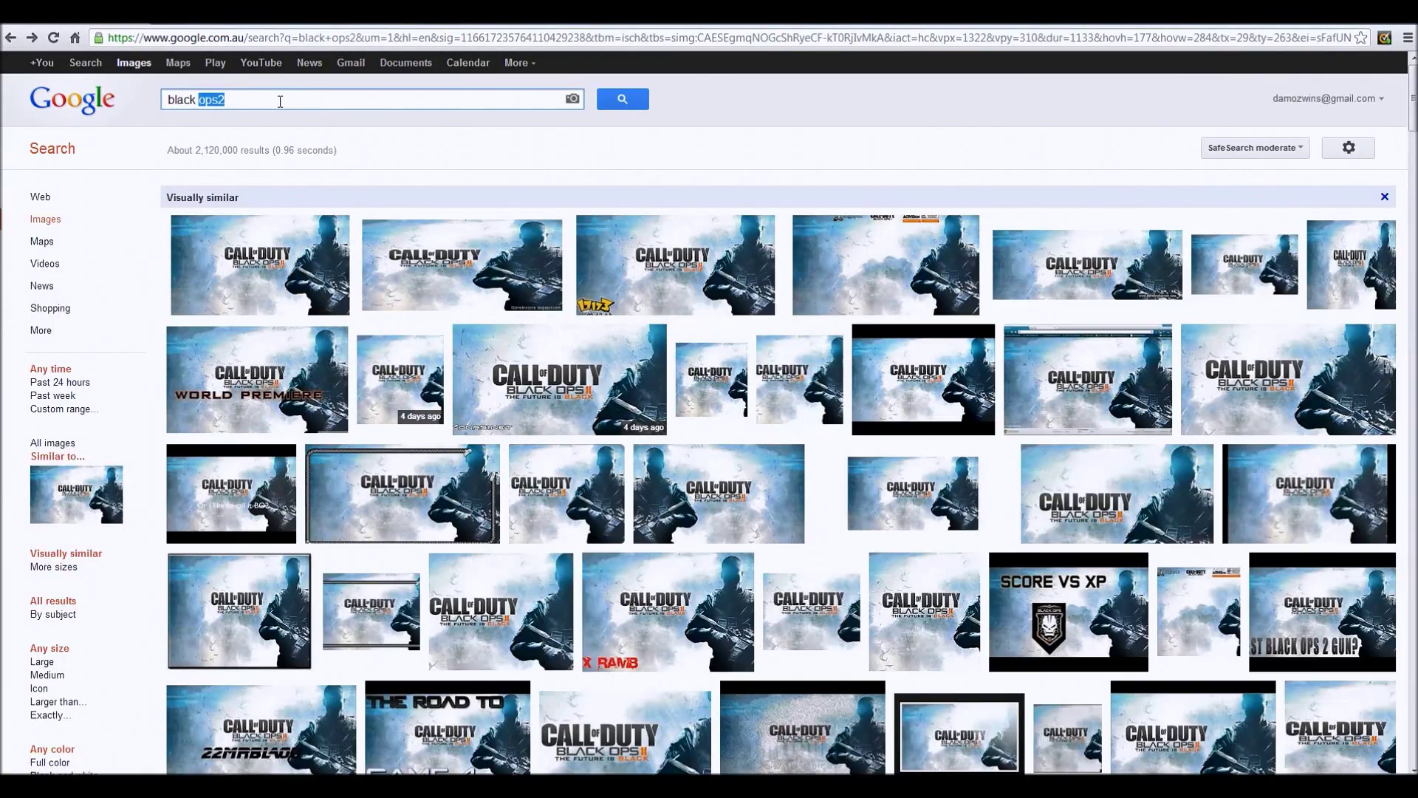
# - Search for Black Ops 2 multiplayer images and open a screenshot to copy
pyautogui.write('ps 2 mukt')
pyautogui.press('Down')
pyautogui.press('Return')
pyautogui.scroll(-3, 1122, 665)
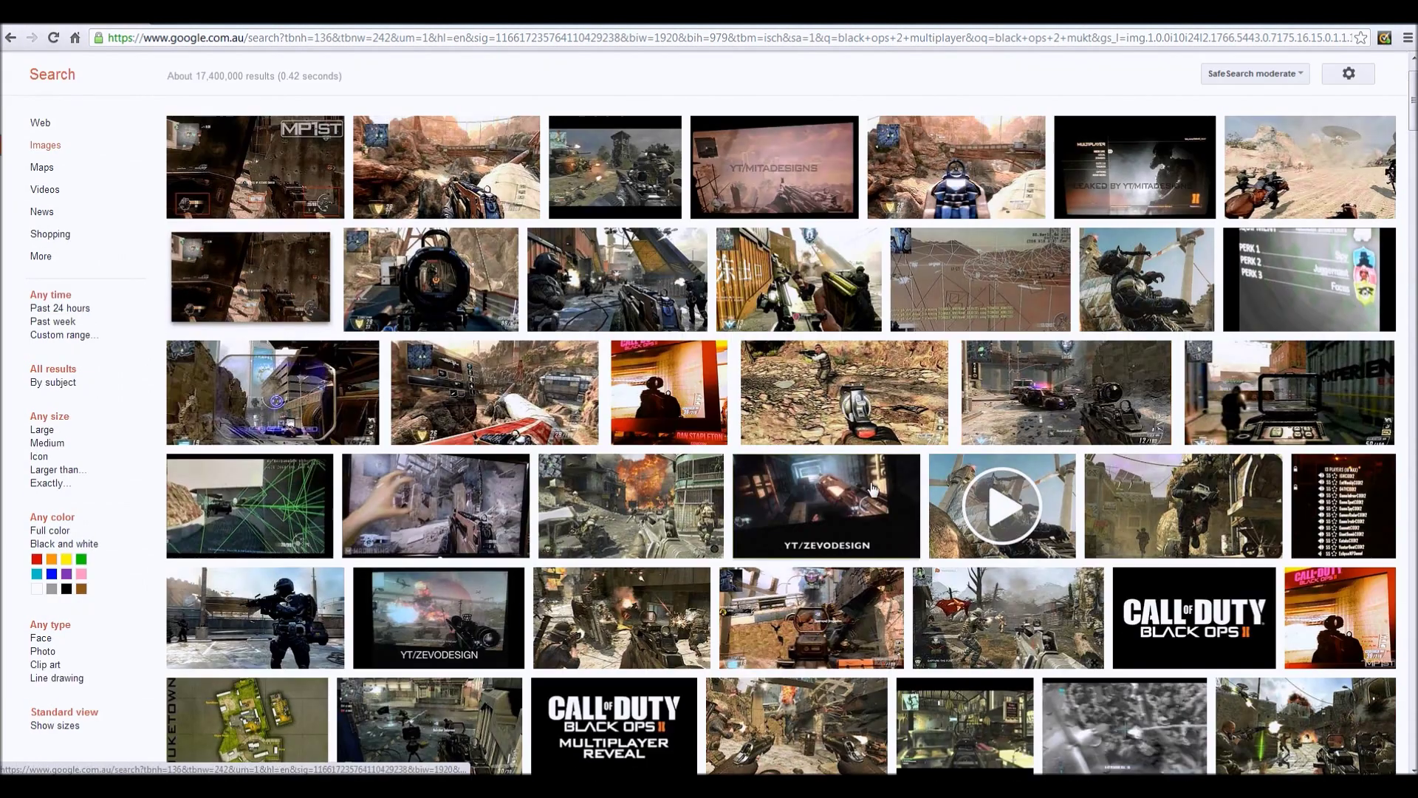
pyautogui.scroll(-3, 1122, 665)
pyautogui.click(1124, 665)
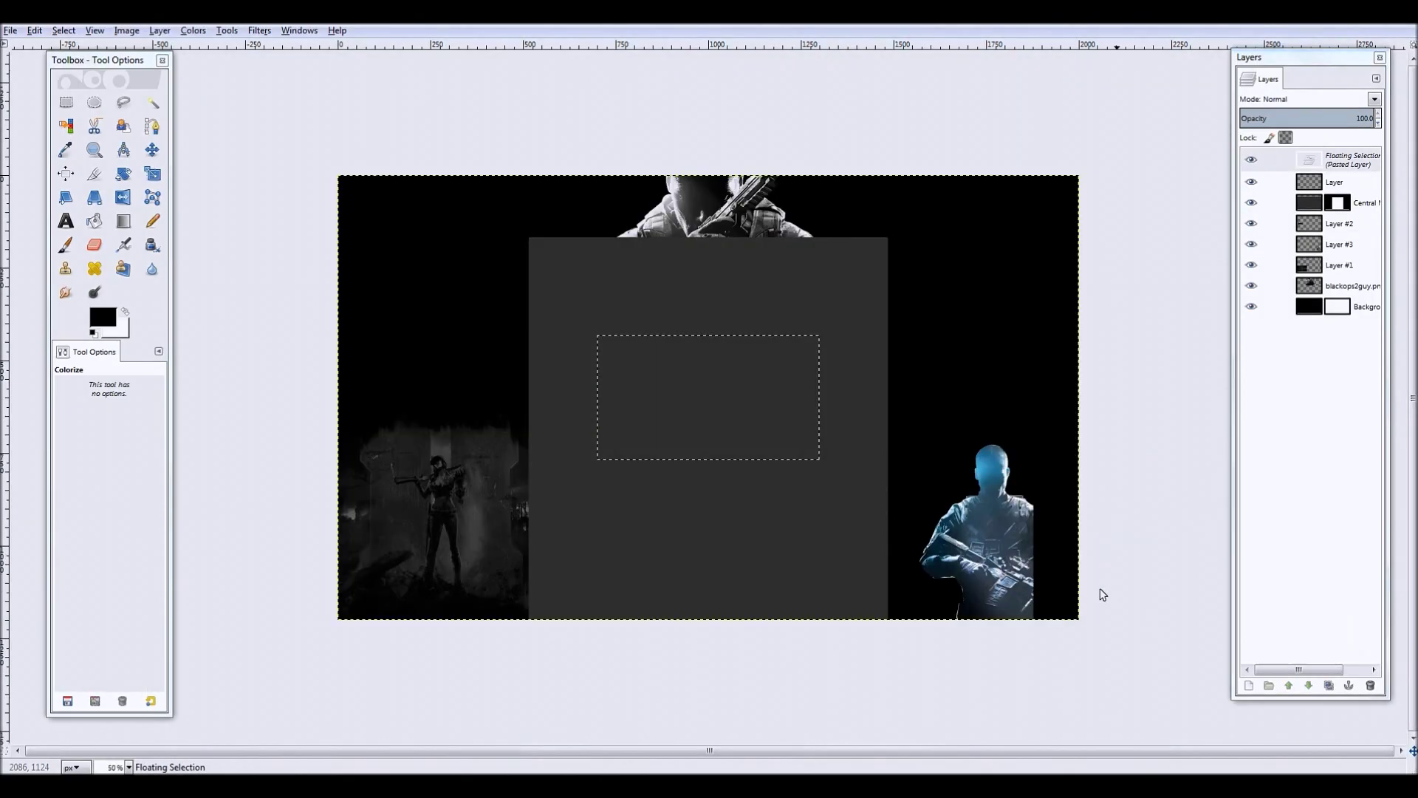
# - Place the pasted battle scene in the lower-right corner as Layer #4 and darken it
pyautogui.moveTo(737, 381); pyautogui.dragTo(1018, 548)
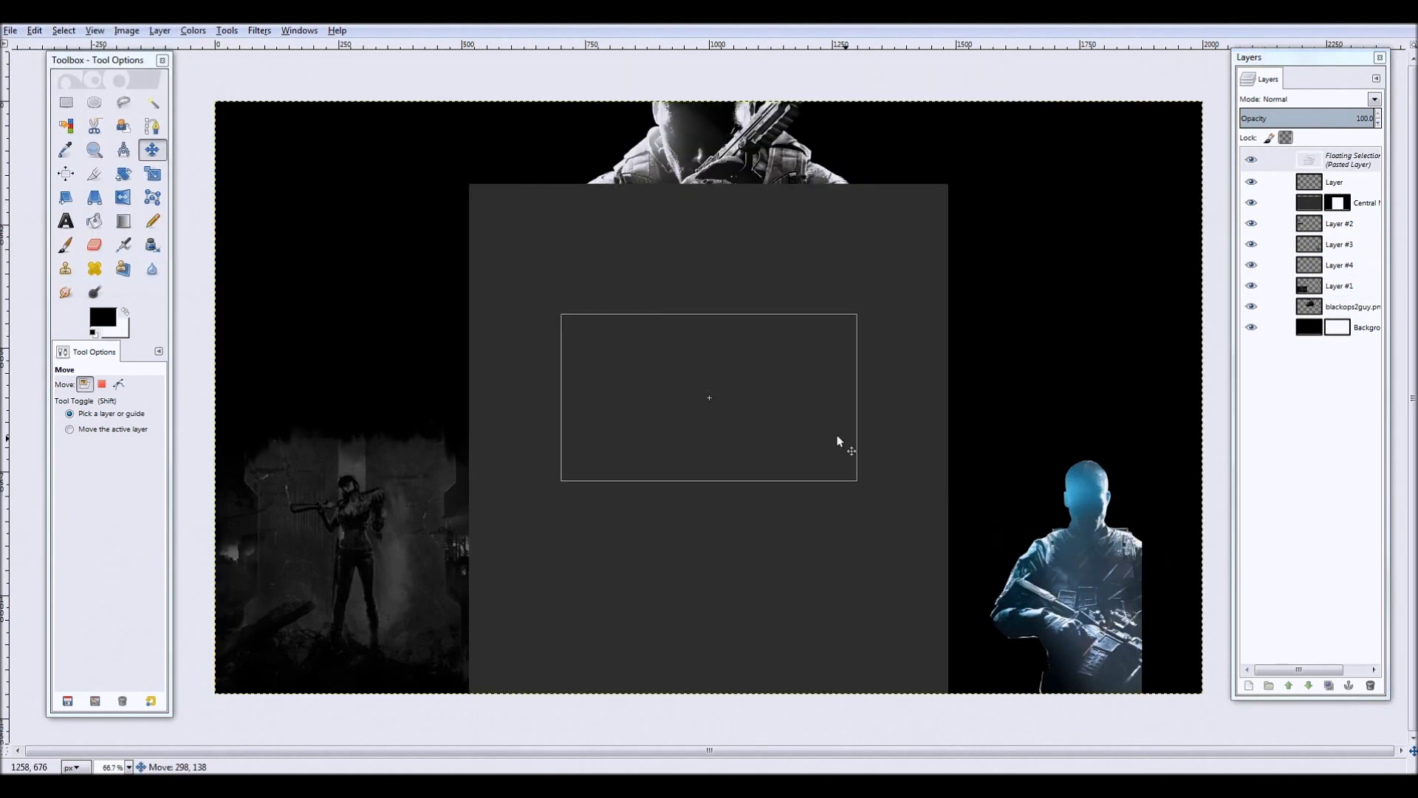
pyautogui.click(156, 177)
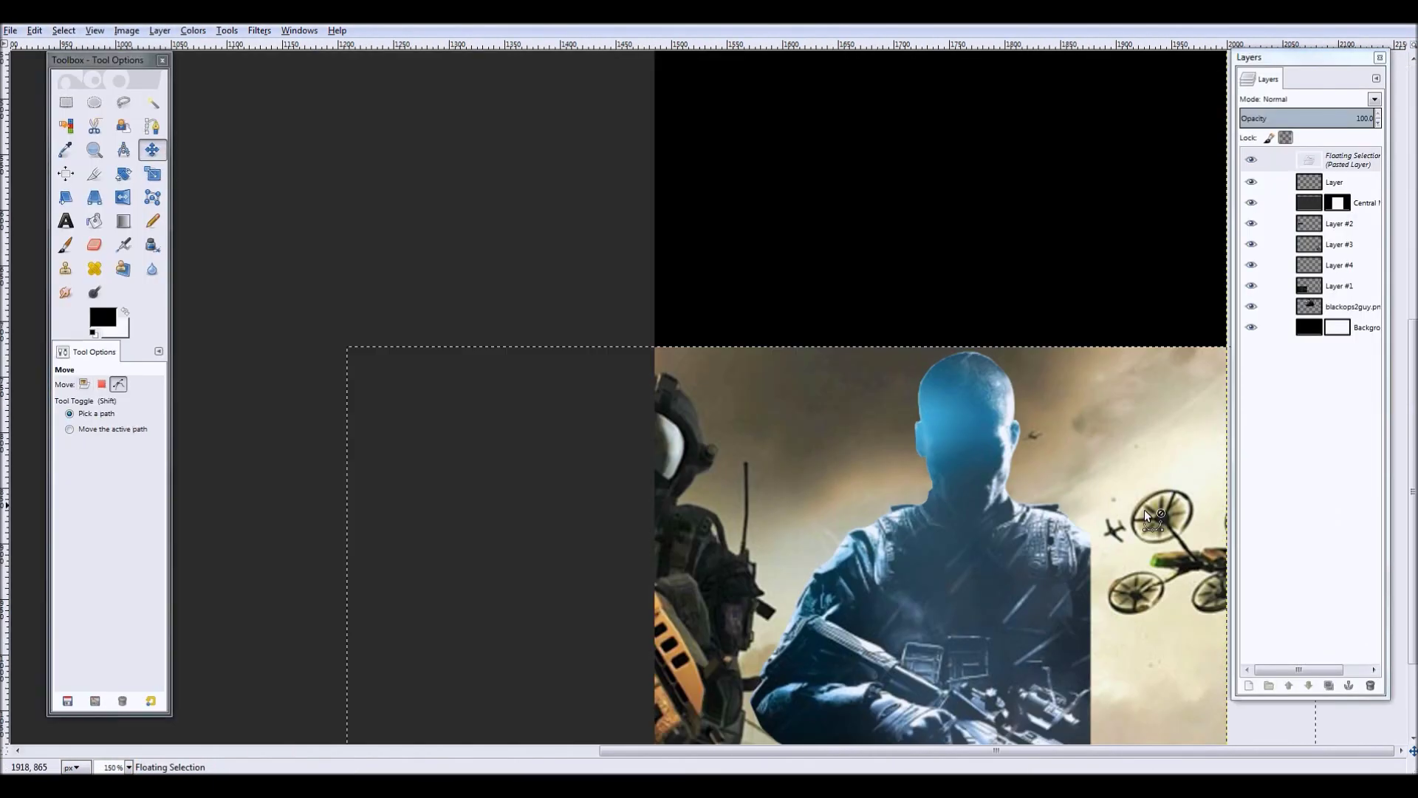
pyautogui.click(159, 30)
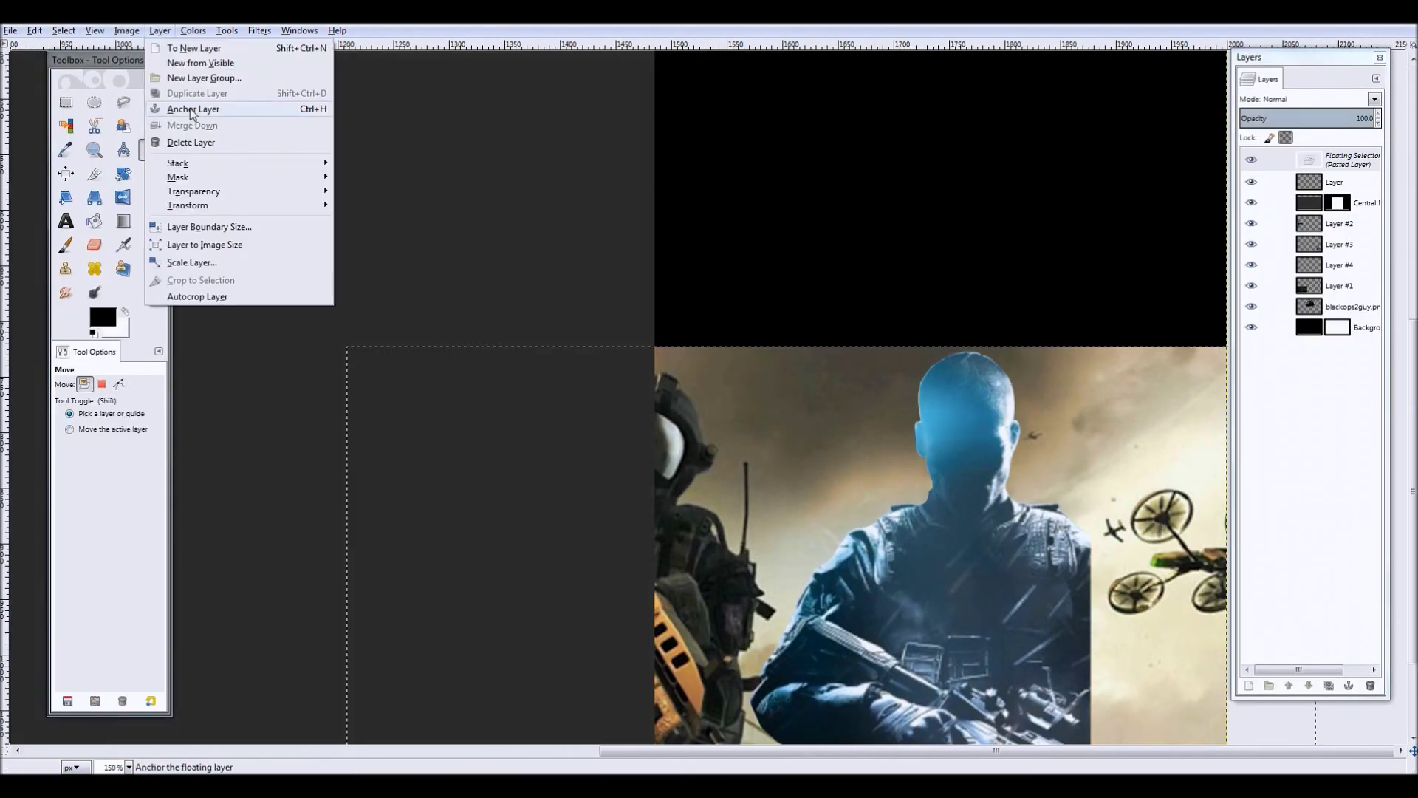
pyautogui.click(191, 109)
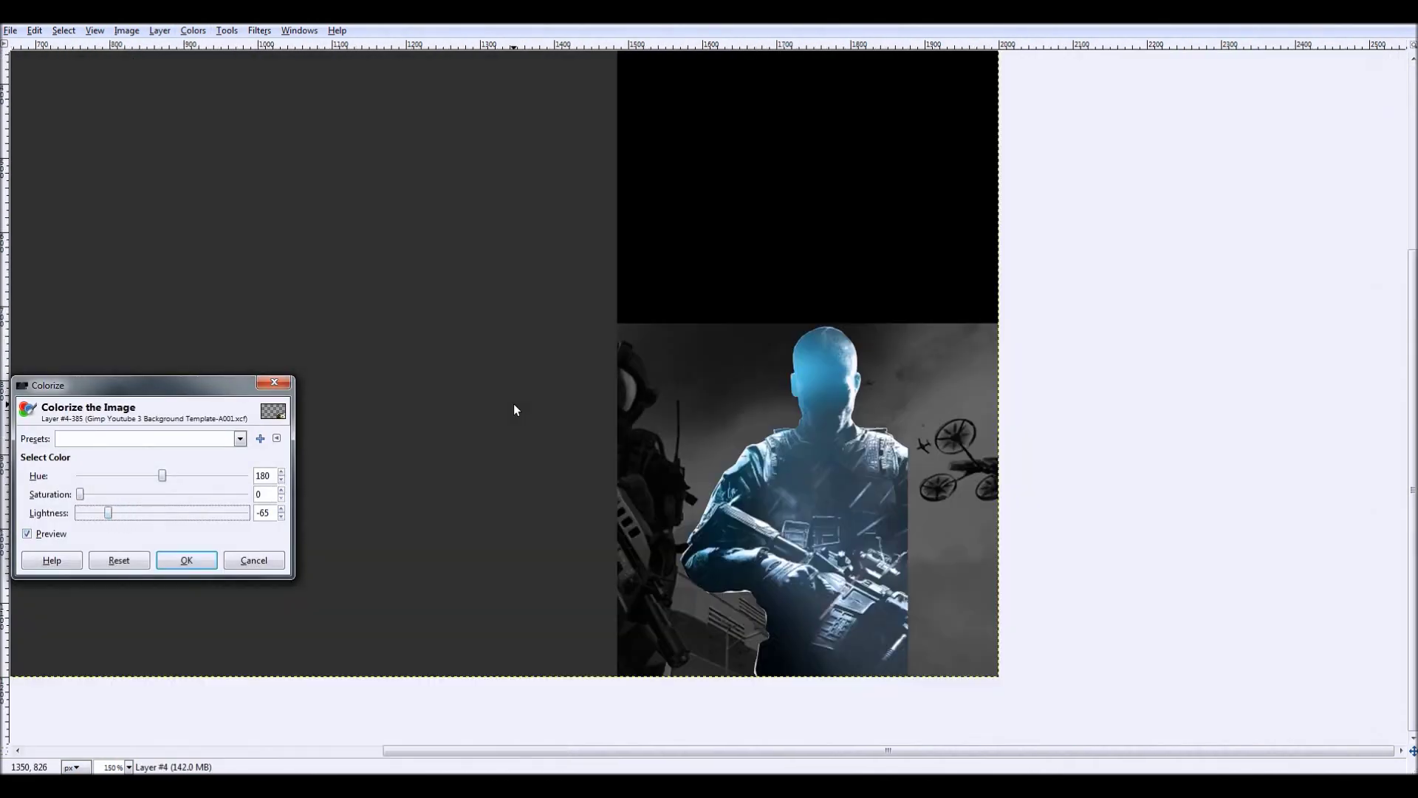
pyautogui.moveTo(118, 513); pyautogui.dragTo(109, 517)
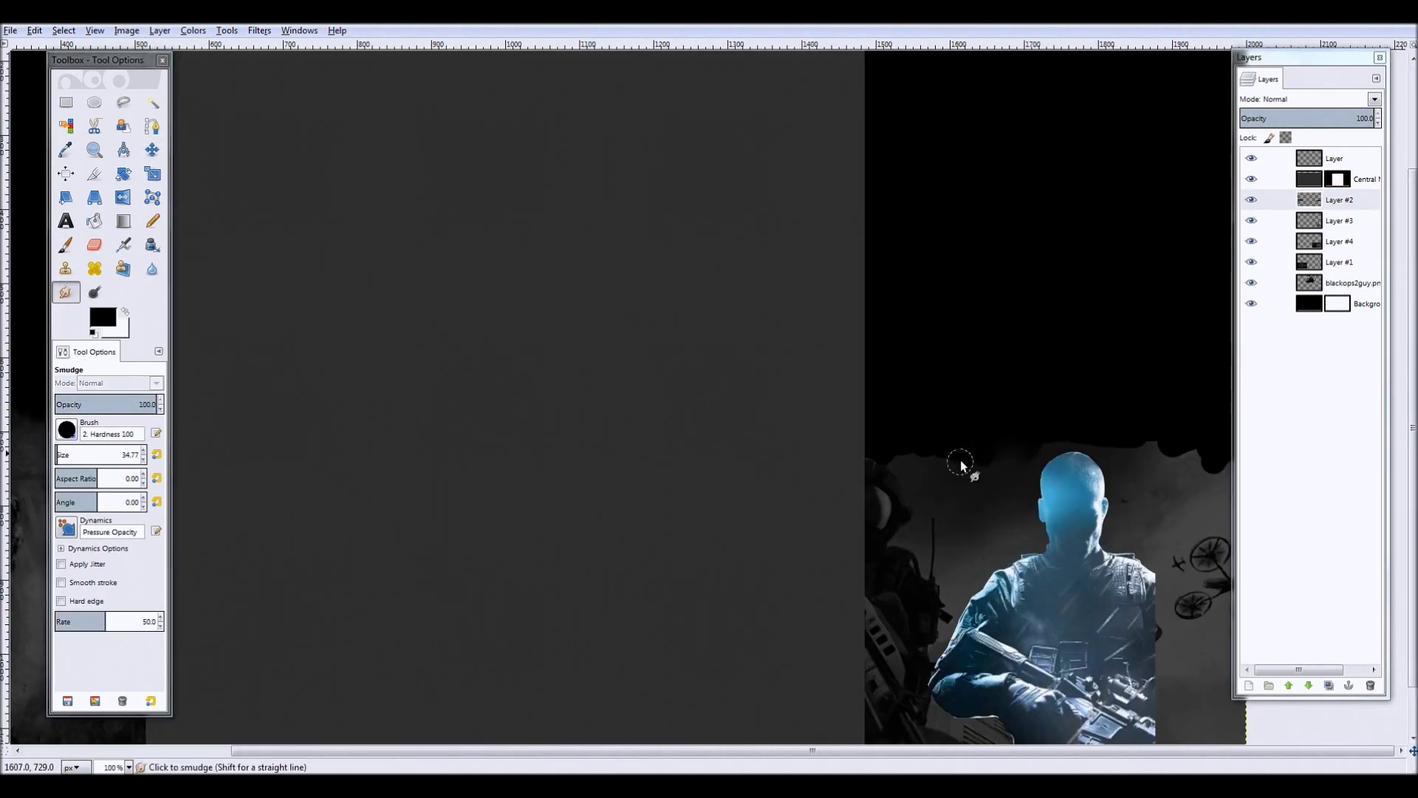
# - Smudge the backdrop's top edge, then lower the grey right-hand soldier's Lightness
pyautogui.press('s')
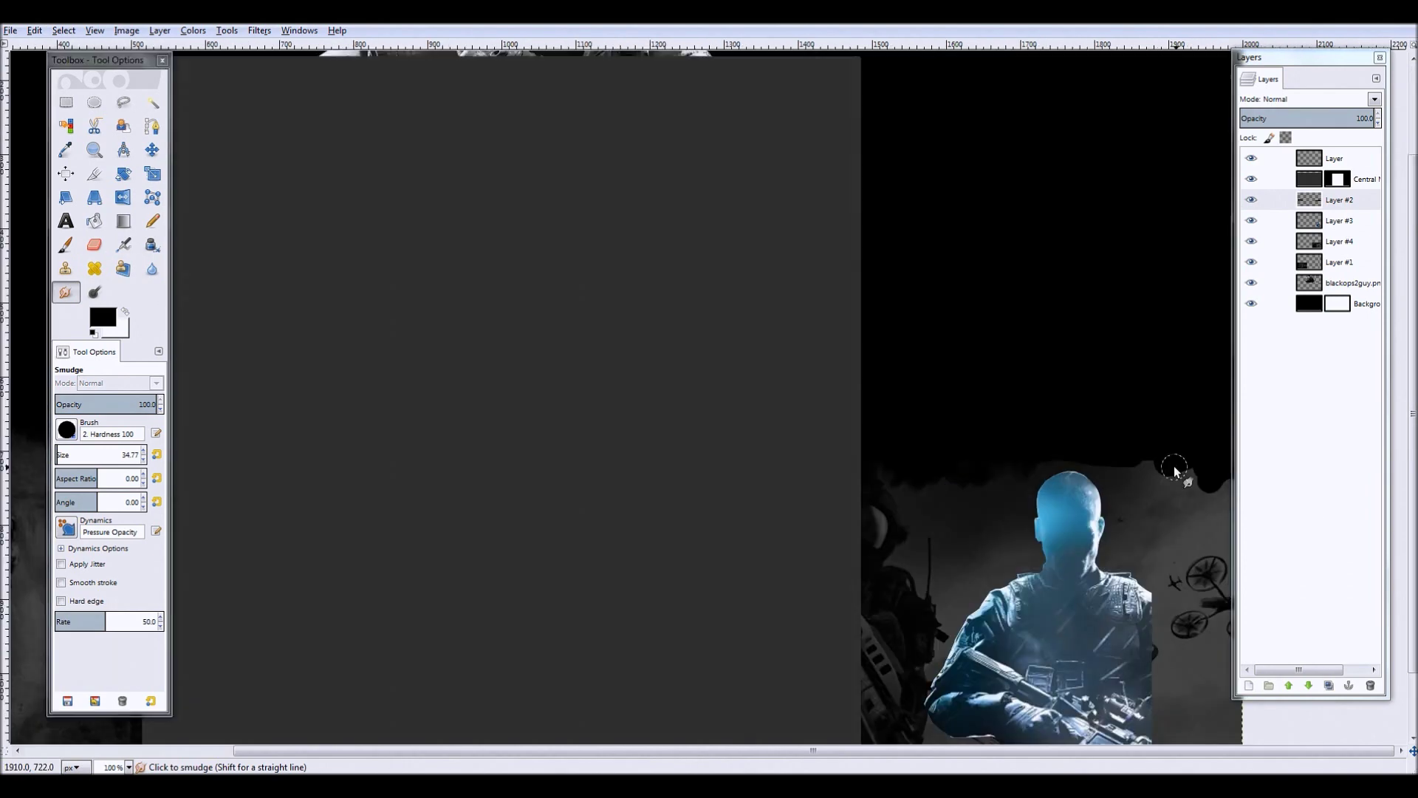
pyautogui.press('2')
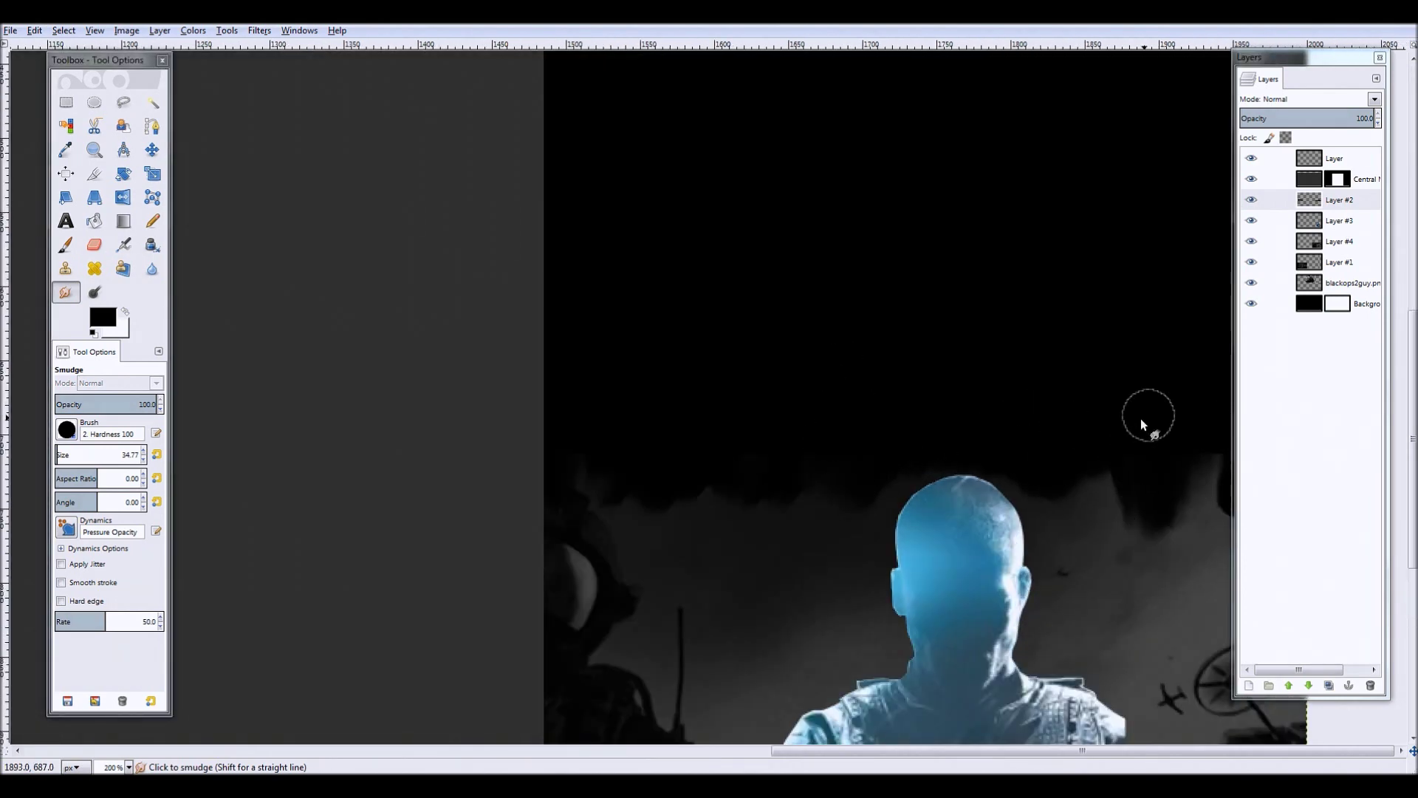
pyautogui.press('1')
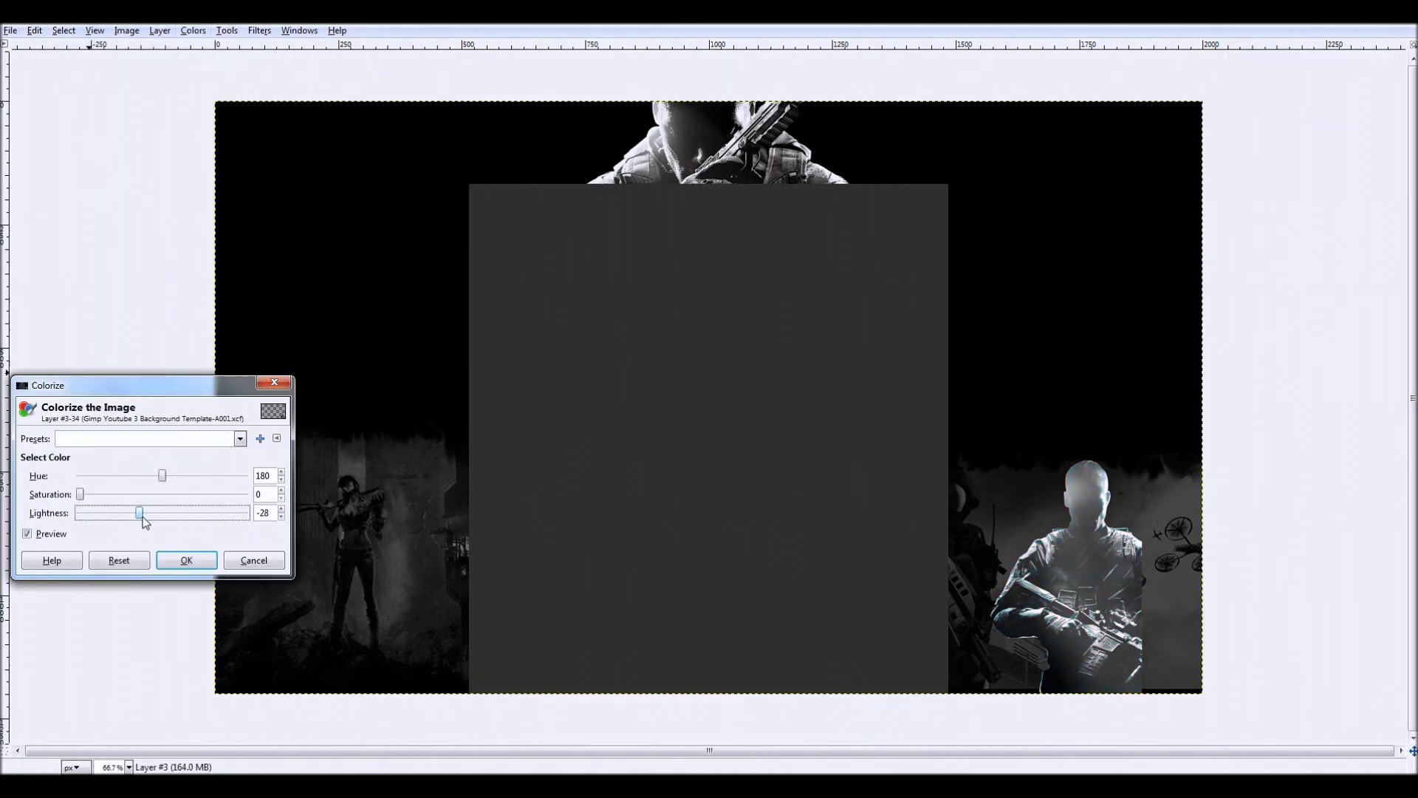
pyautogui.moveTo(145, 522); pyautogui.dragTo(110, 521)
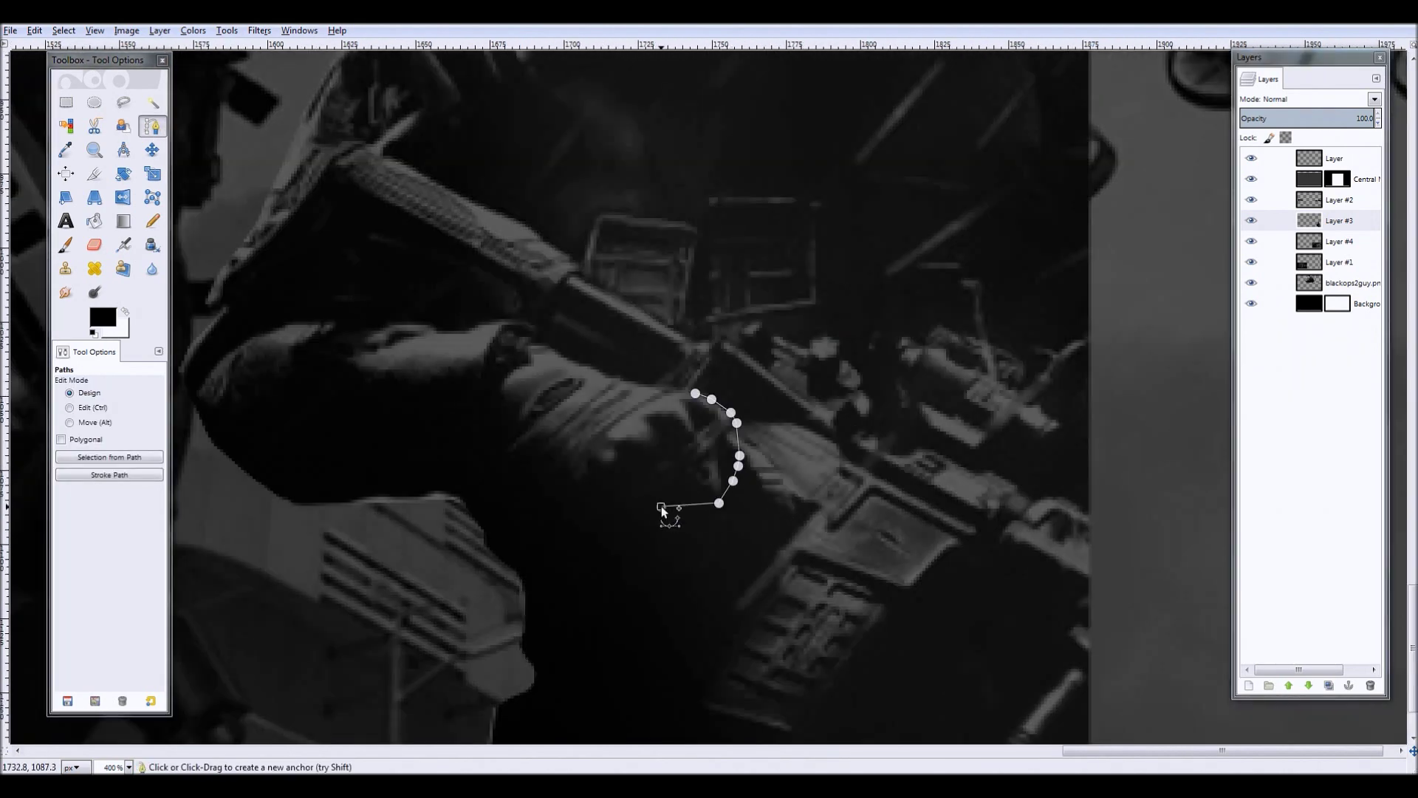
# - Drag the floating pasted arm piece to the right with the Move tool
pyautogui.keyDown('ctrl'); pyautogui.scroll(-3, 549, 462); pyautogui.keyUp('ctrl')
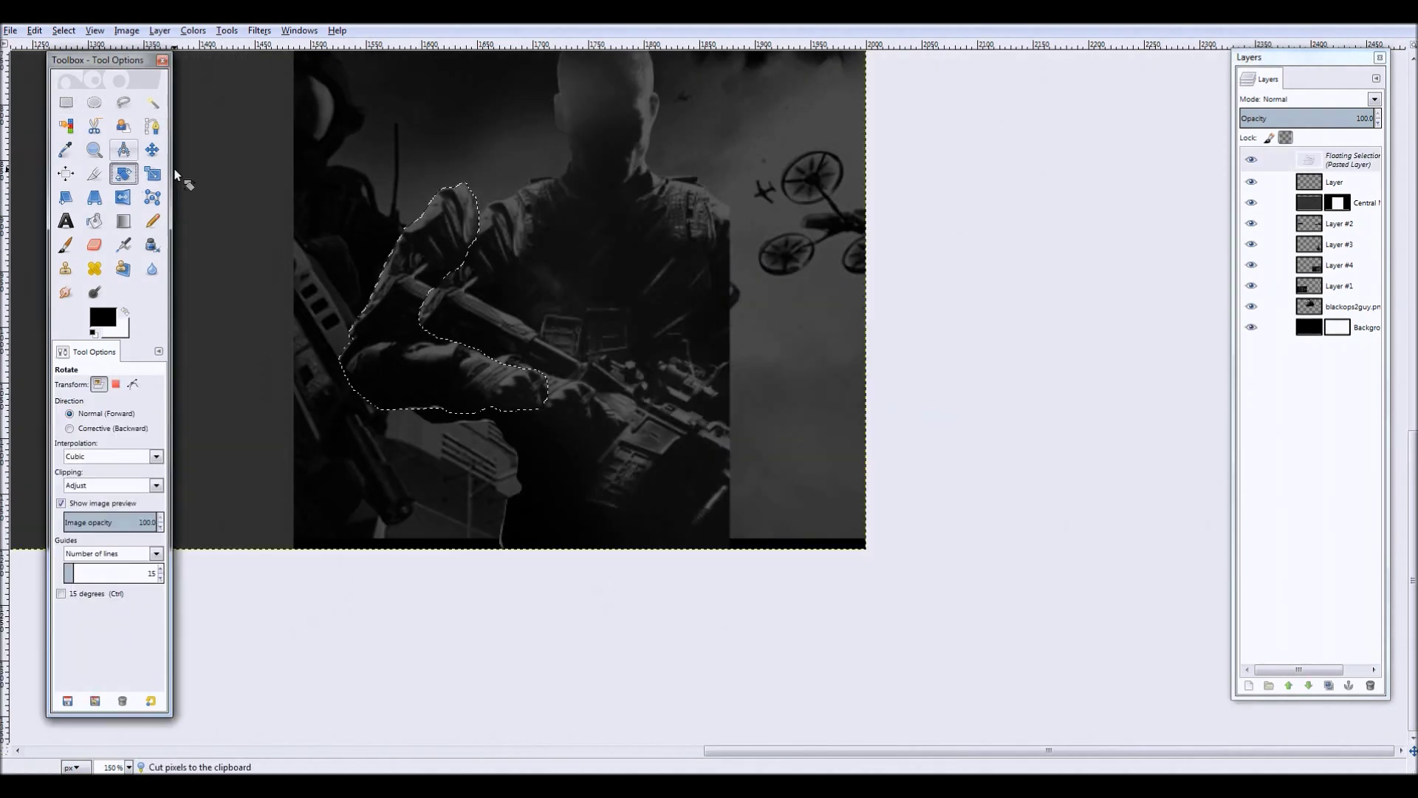
pyautogui.click(153, 150)
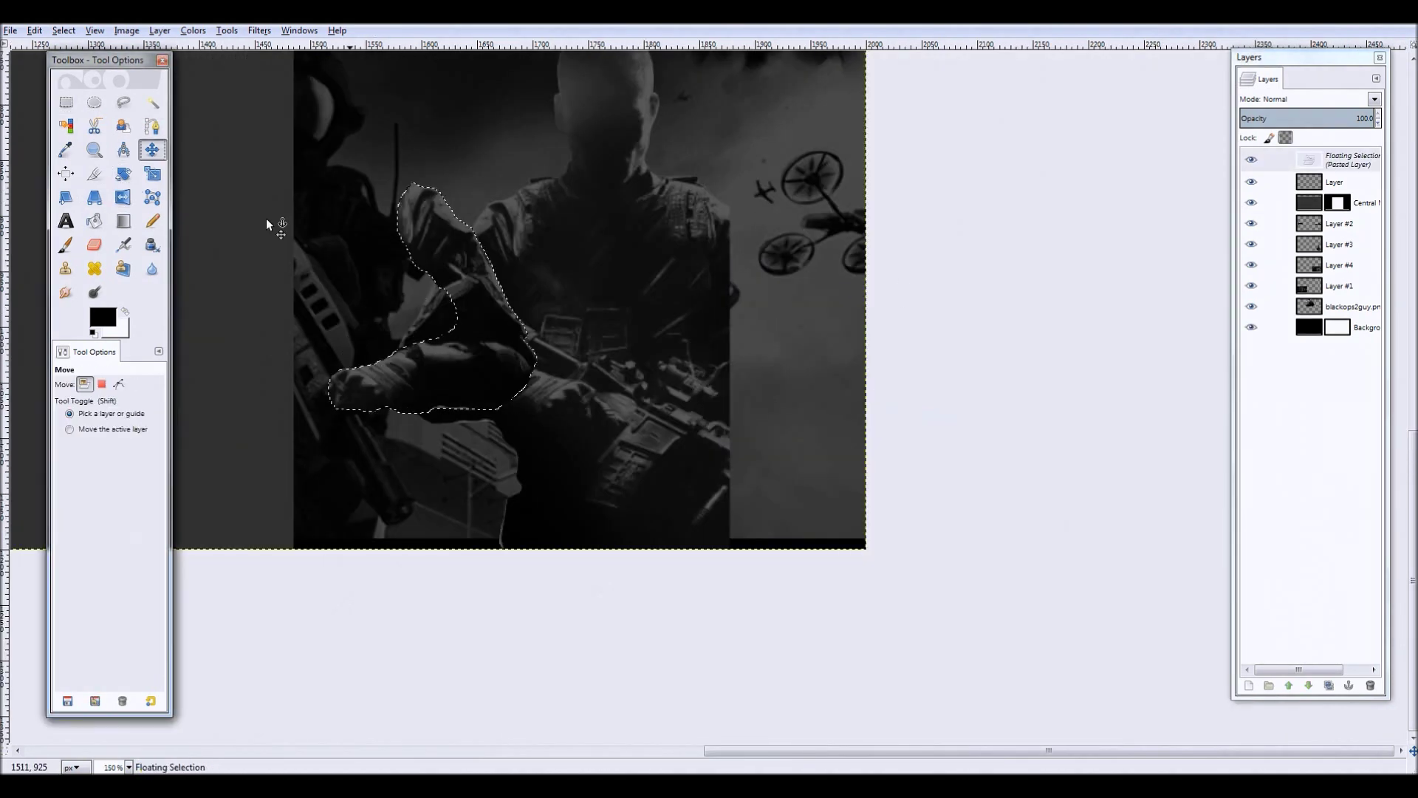
pyautogui.moveTo(447, 255); pyautogui.dragTo(742, 280)
pyautogui.keyDown('ctrl'); pyautogui.scroll(2, 735, 263); pyautogui.keyUp('ctrl')
pyautogui.keyDown('ctrl'); pyautogui.scroll(1, 641, 436); pyautogui.keyUp('ctrl')
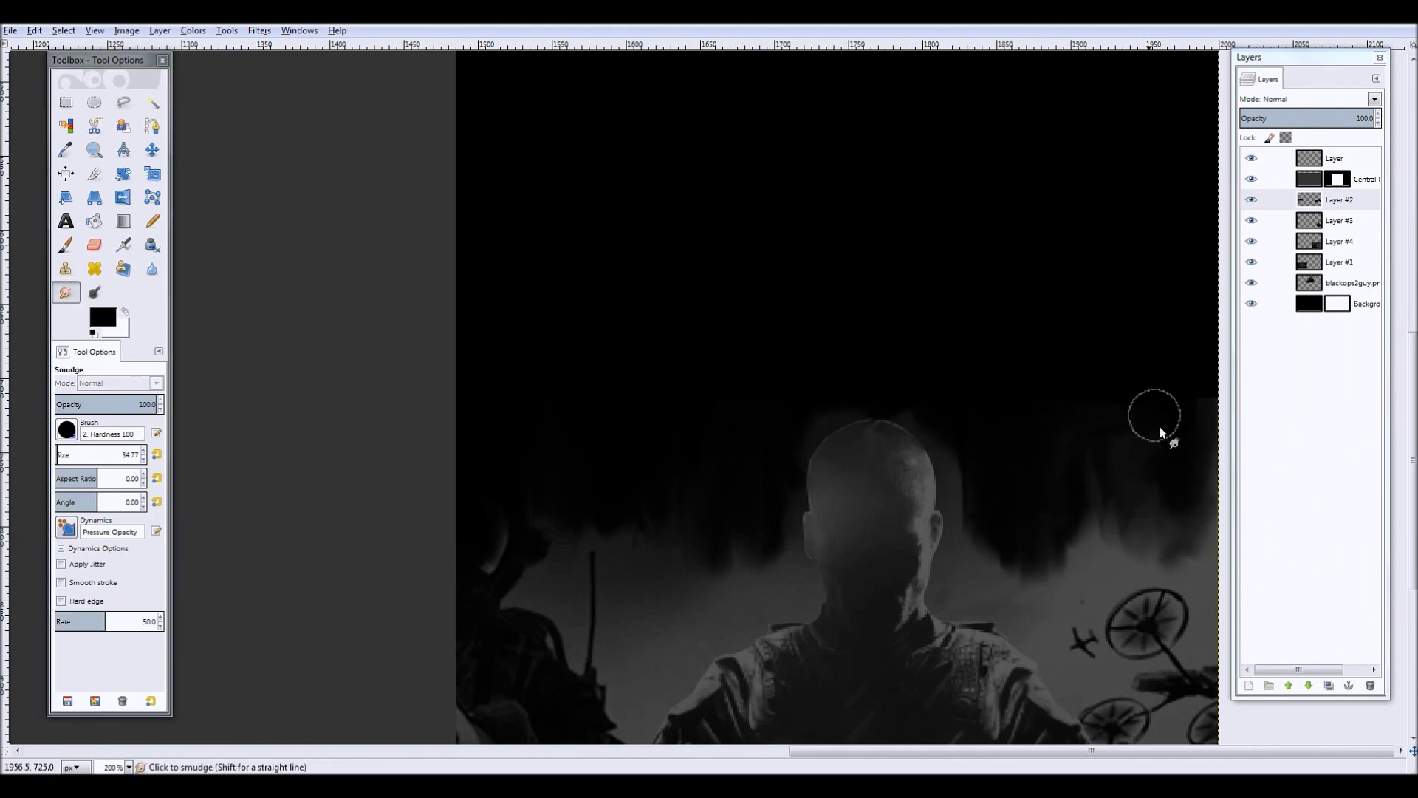
# - Move the lower-left soldier image (Layer #1) down
pyautogui.press('`')
pyautogui.press('`')
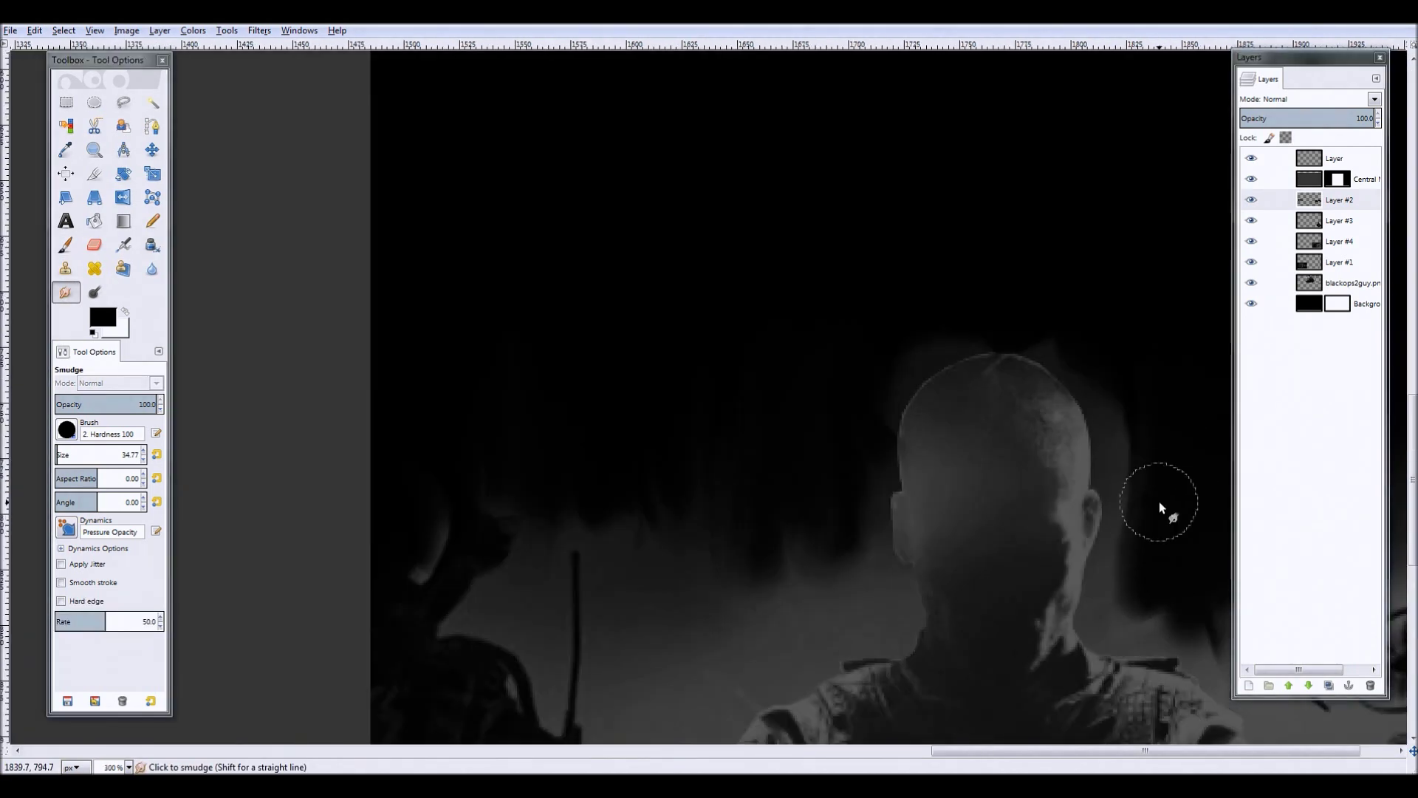
pyautogui.press('`')
pyautogui.scroll(2, 1122, 432)
pyautogui.scroll(2, 1154, 508)
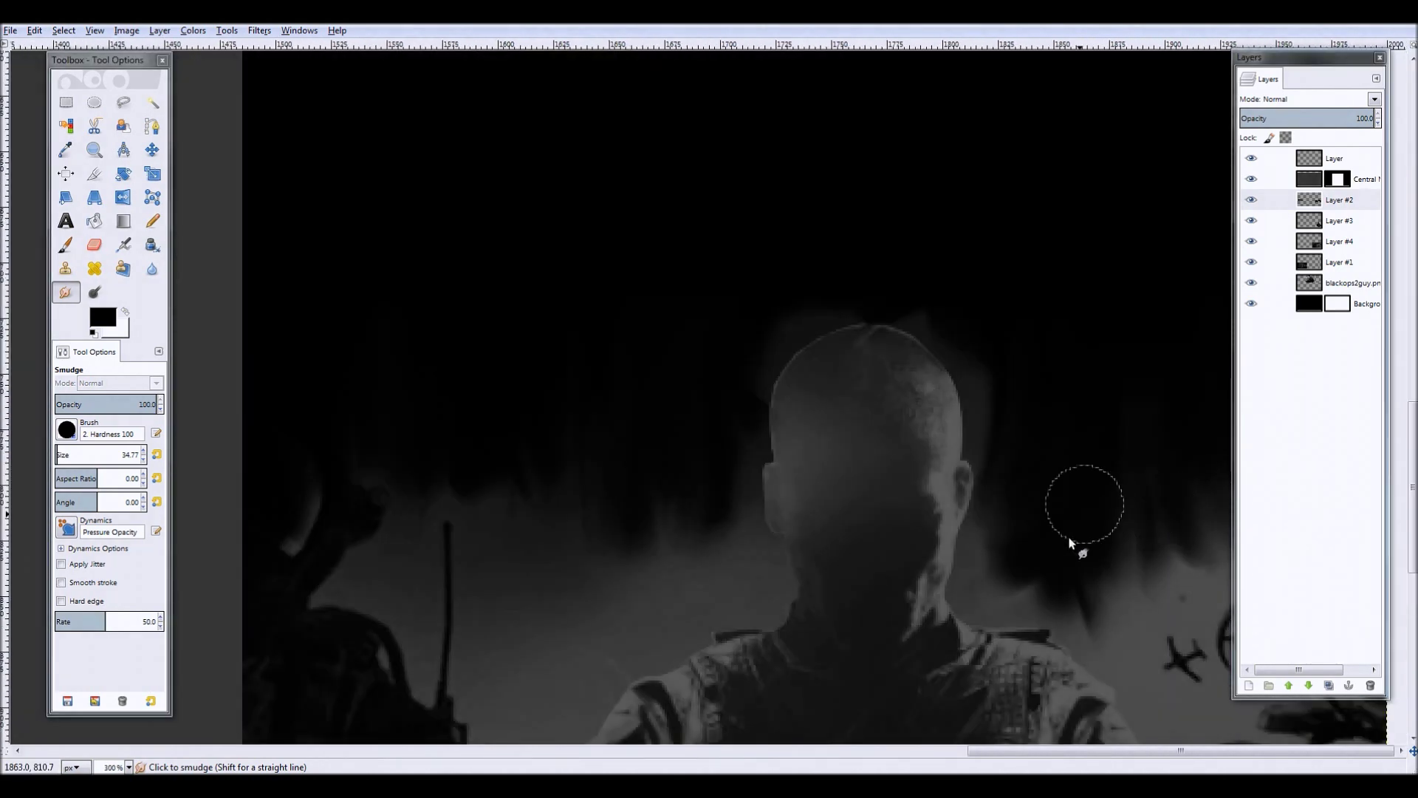
pyautogui.scroll(-5, 1154, 508)
pyautogui.scroll(2, 726, 173)
pyautogui.scroll(-2, 1114, 279)
pyautogui.scroll(1, 643, 389)
pyautogui.press('m')
pyautogui.moveTo(413, 467); pyautogui.dragTo(413, 502)
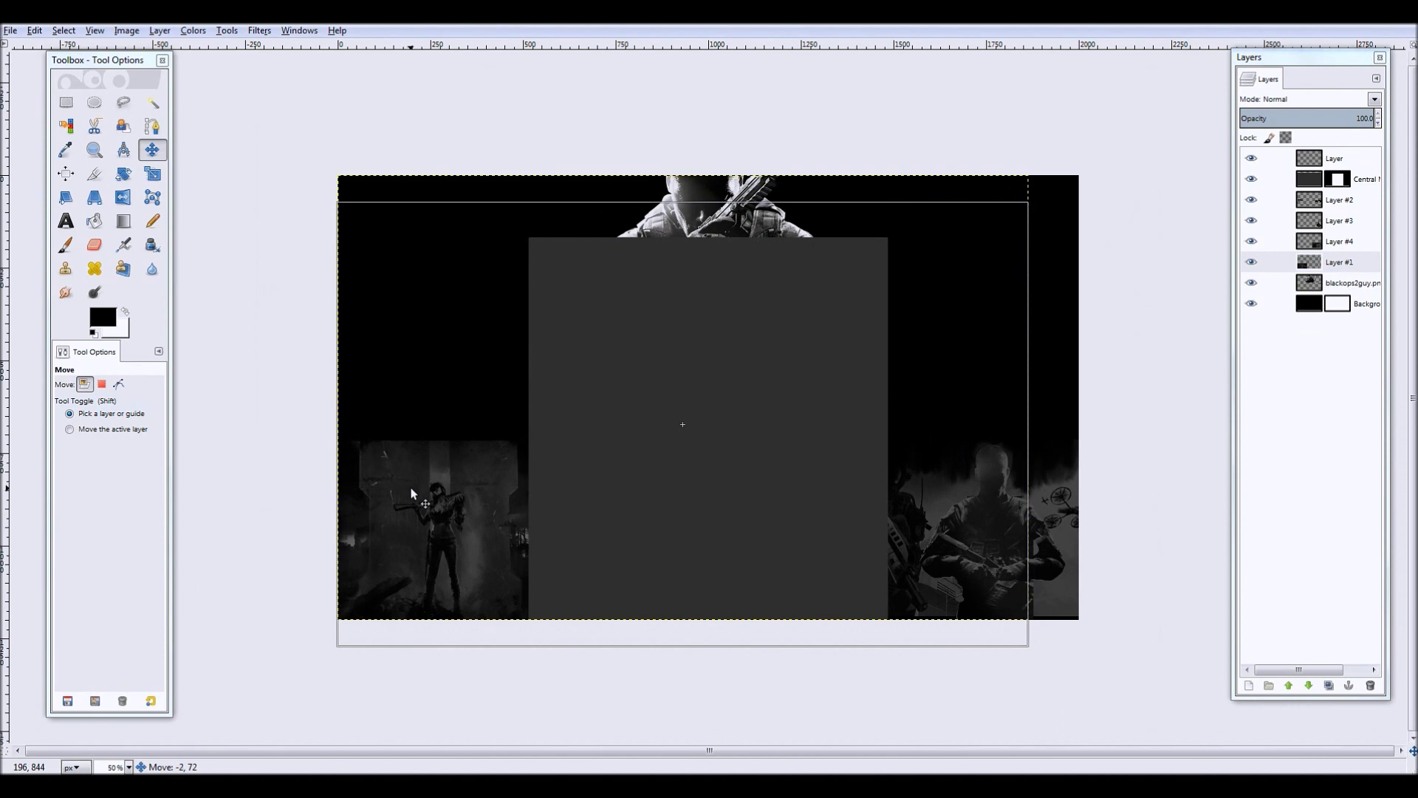
# - Smudge the lower-left soldier image's top edge into the black background
pyautogui.scroll(1, 367, 493)
pyautogui.press('p')
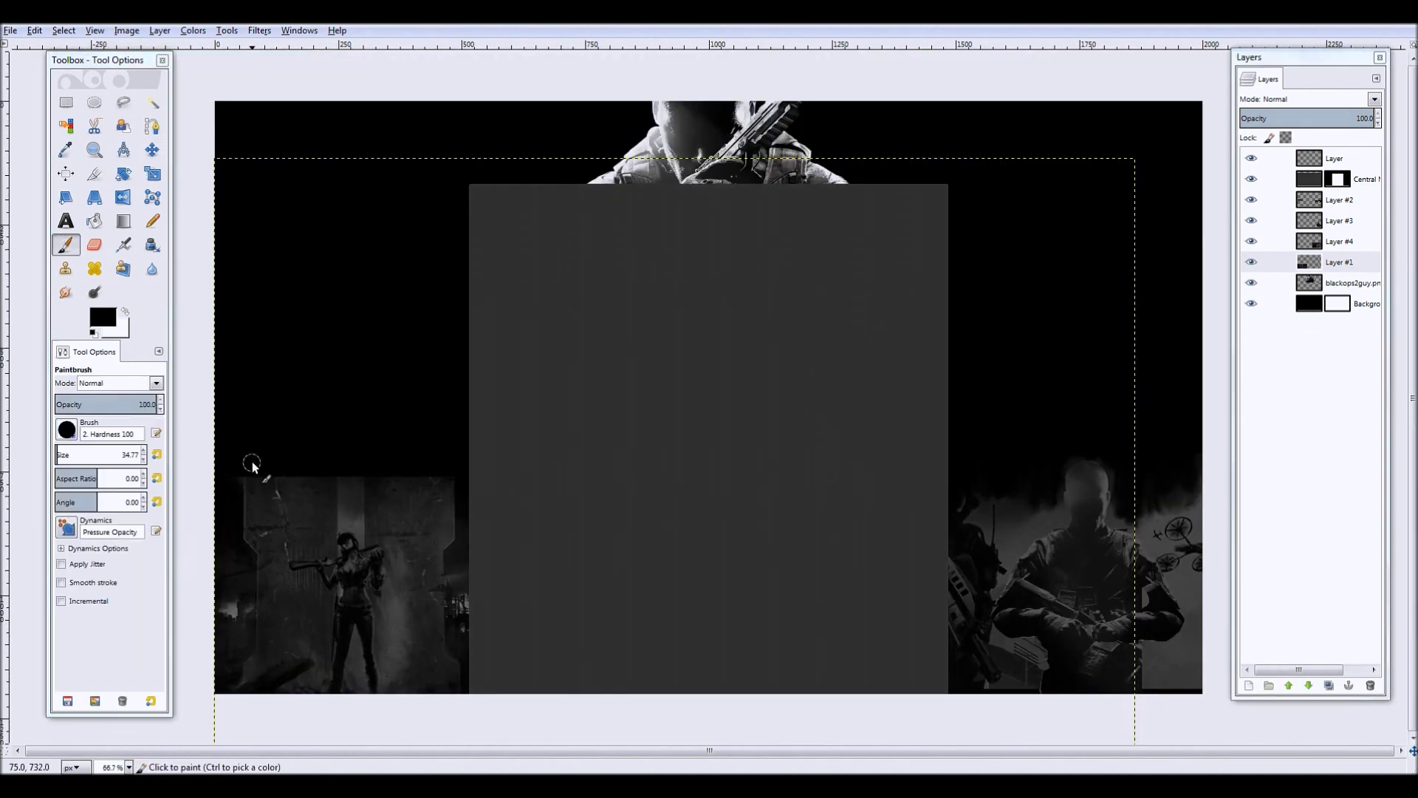
pyautogui.click(66, 291)
pyautogui.scroll(3, 302, 521)
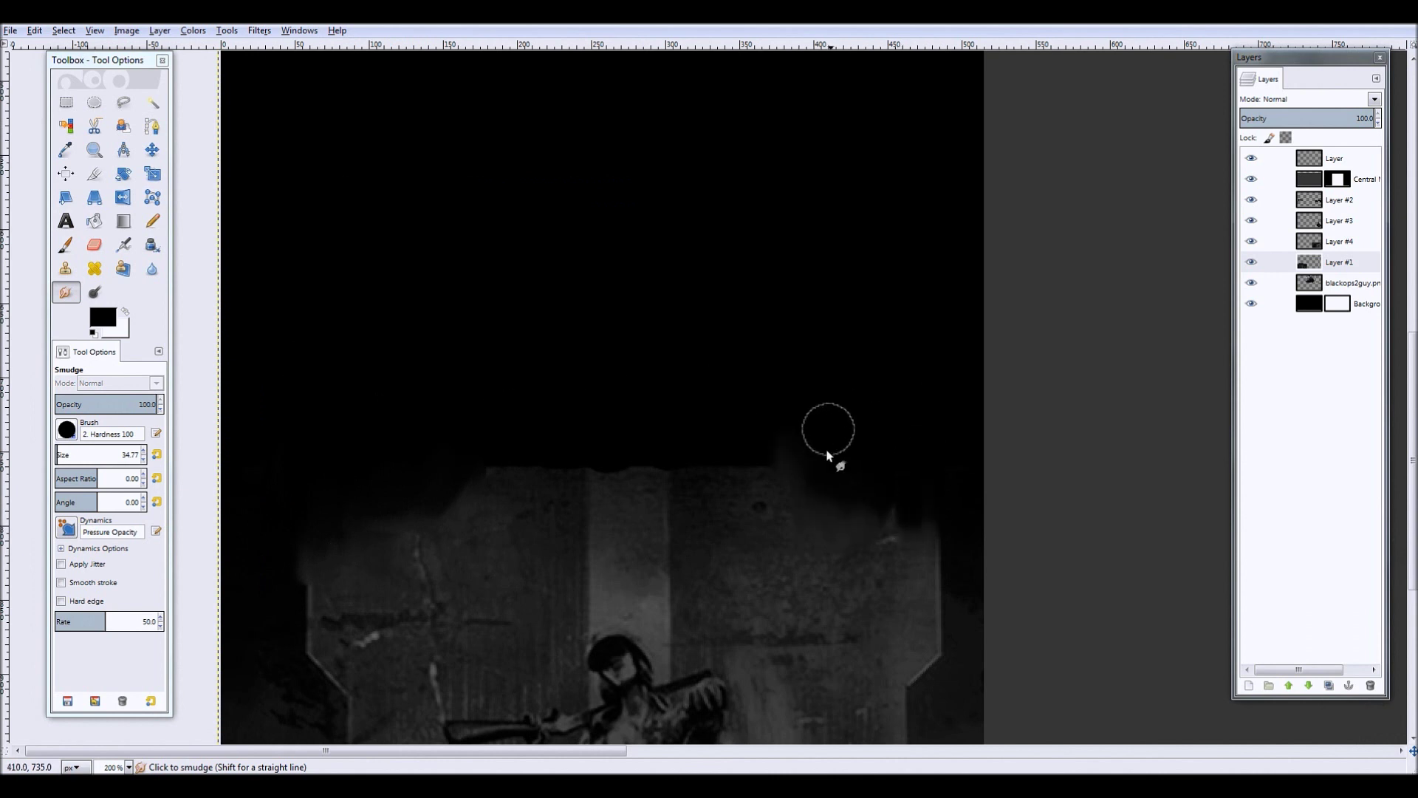
pyautogui.scroll(-5, 691, 254)
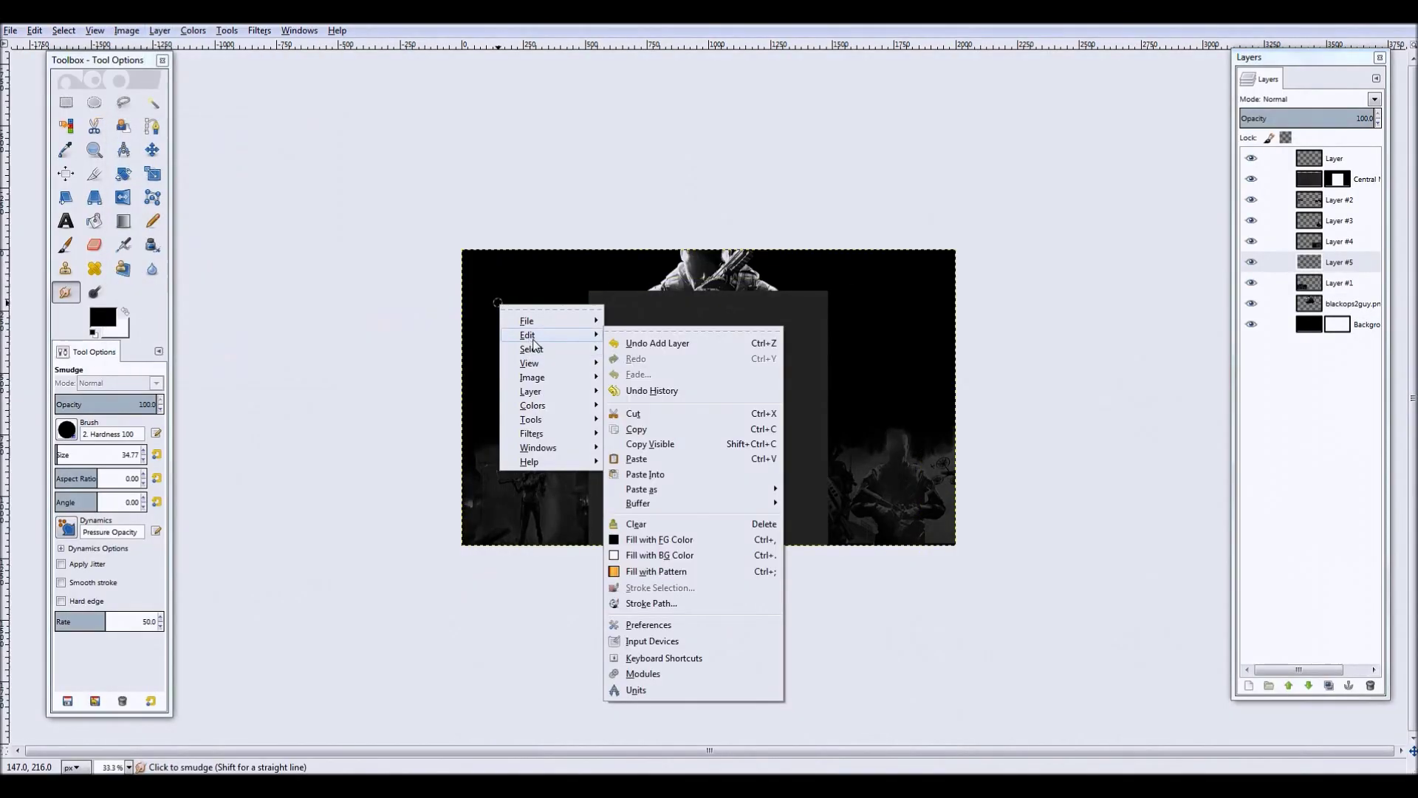
# - Move Layer #5 below Layer #1 and place the pasted image over the lower-left area as a layer
pyautogui.moveTo(1339, 262); pyautogui.dragTo(1365, 305)
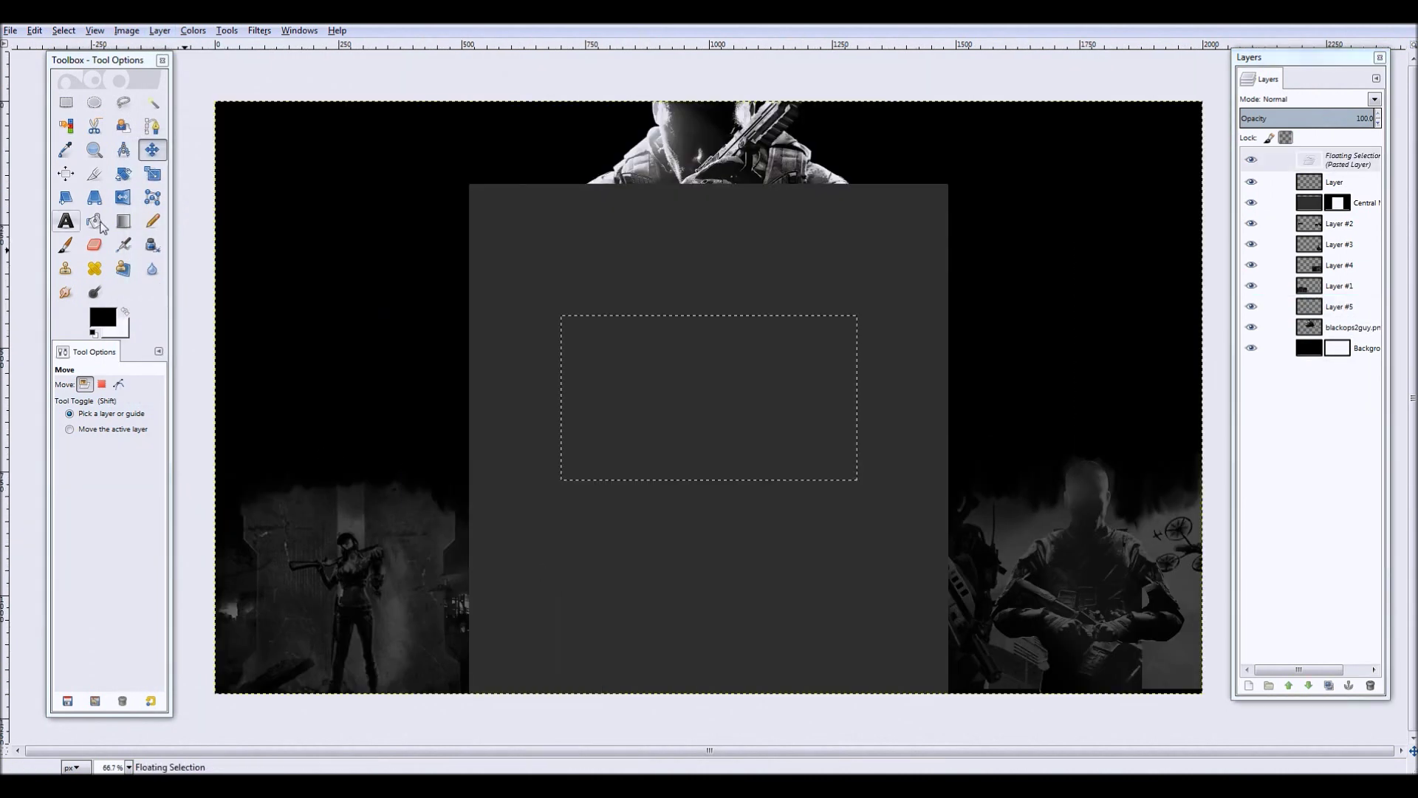
pyautogui.moveTo(642, 386); pyautogui.dragTo(291, 419)
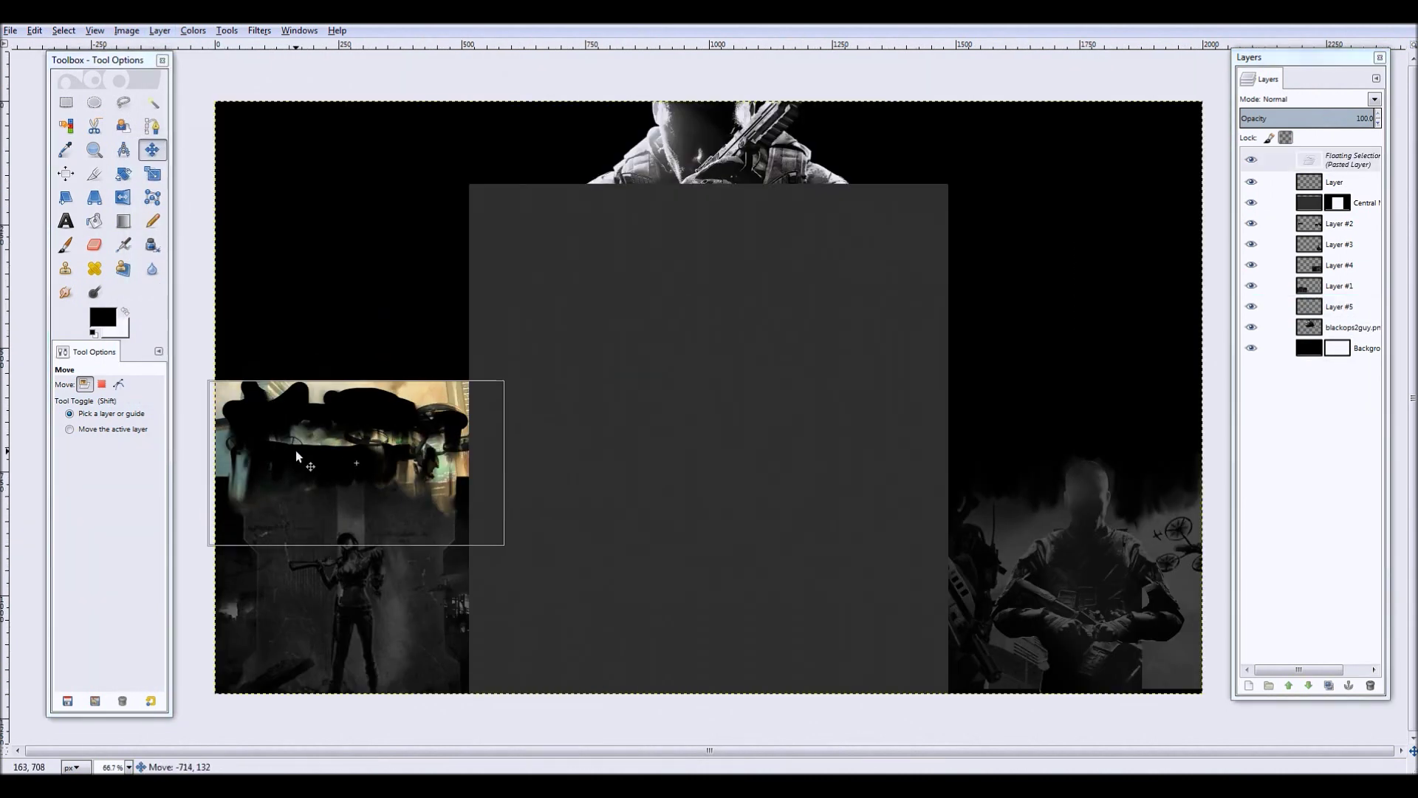
pyautogui.moveTo(413, 366)
pyautogui.mouseDown()
pyautogui.moveTo(415, 322)
pyautogui.moveTo(416, 369)
pyautogui.mouseUp()
pyautogui.click(1248, 686)
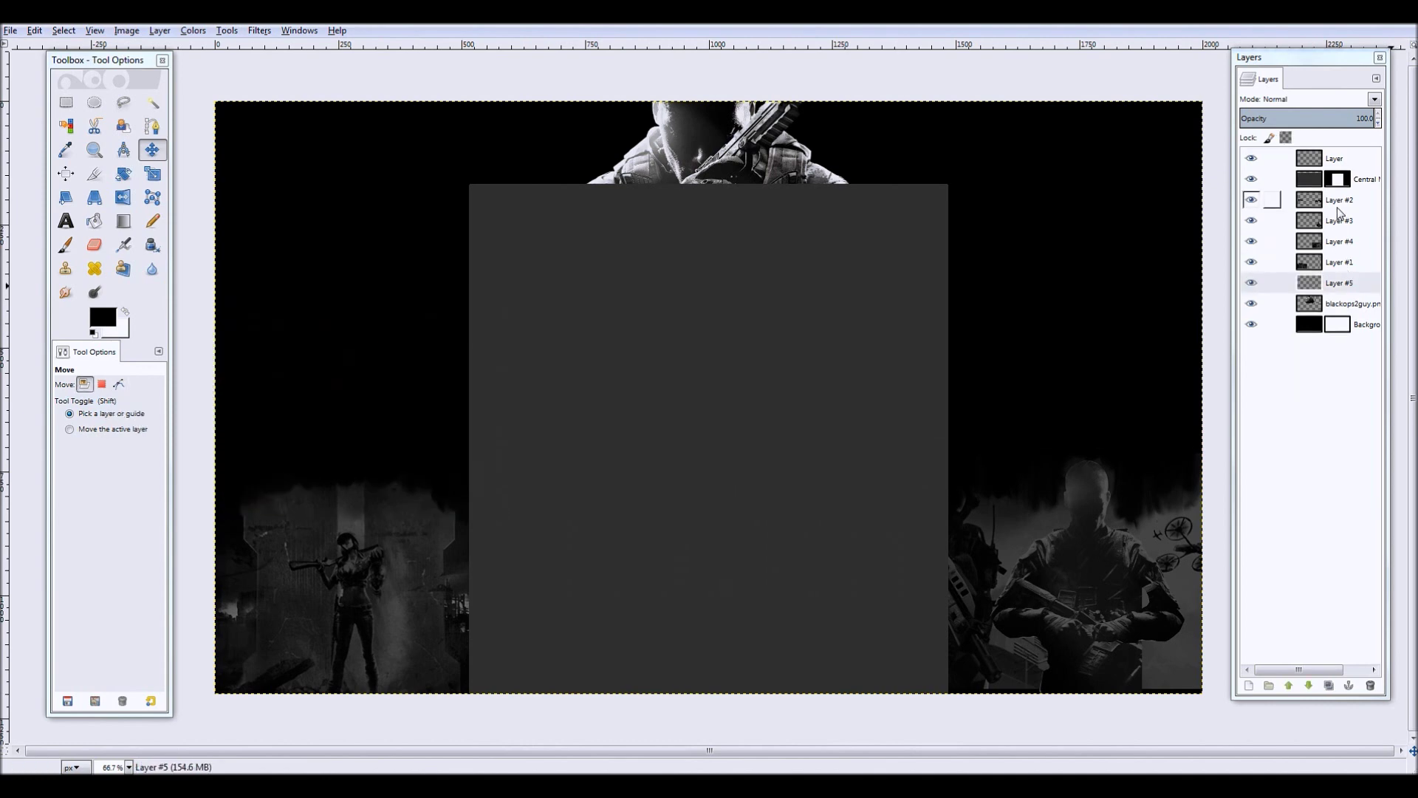
# - Paste the drone image at the left edge and Colorize it to a dark grey
pyautogui.hotkey('ctrl', 'v')
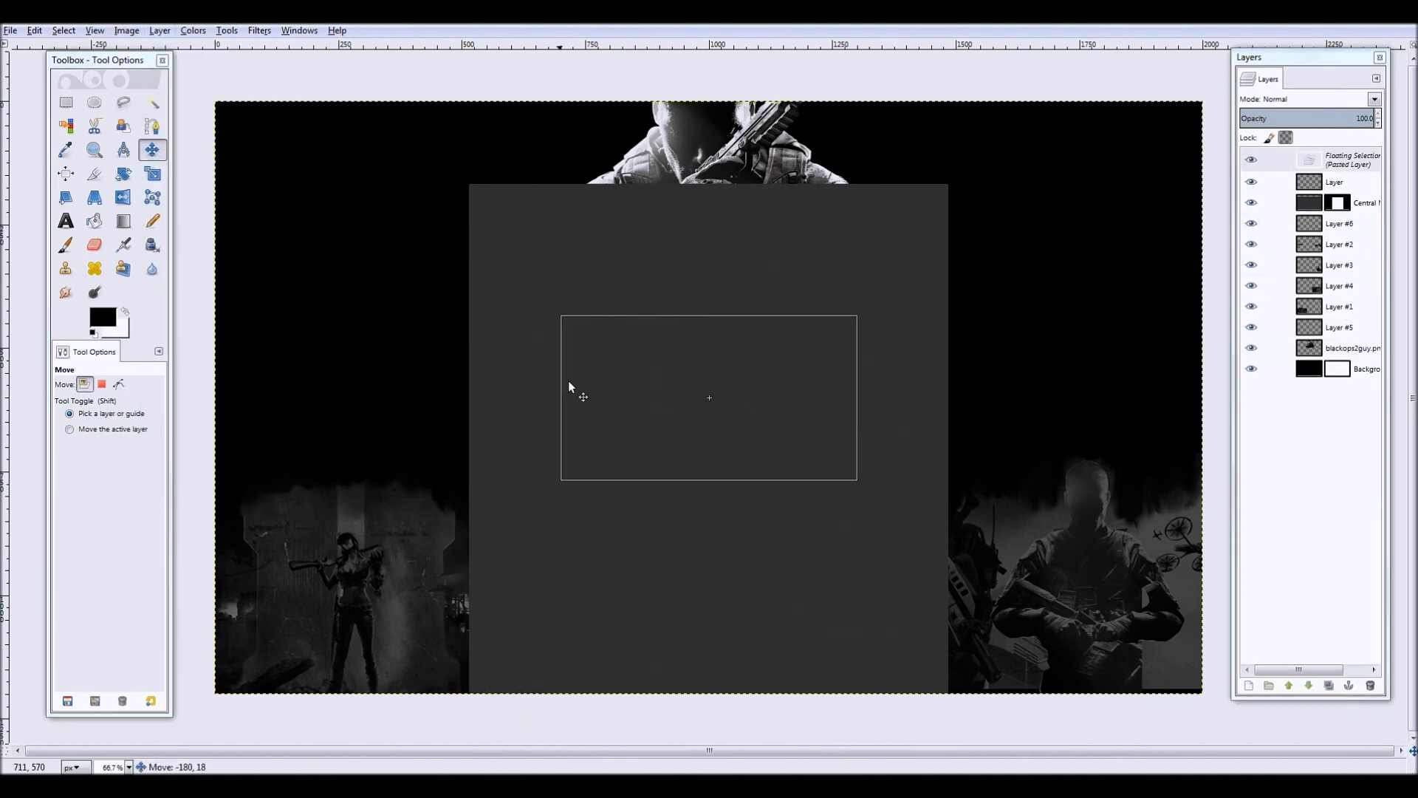
pyautogui.moveTo(569, 386); pyautogui.dragTo(305, 326)
pyautogui.click(160, 30)
pyautogui.click(185, 111)
pyautogui.press('1')
pyautogui.click(192, 31)
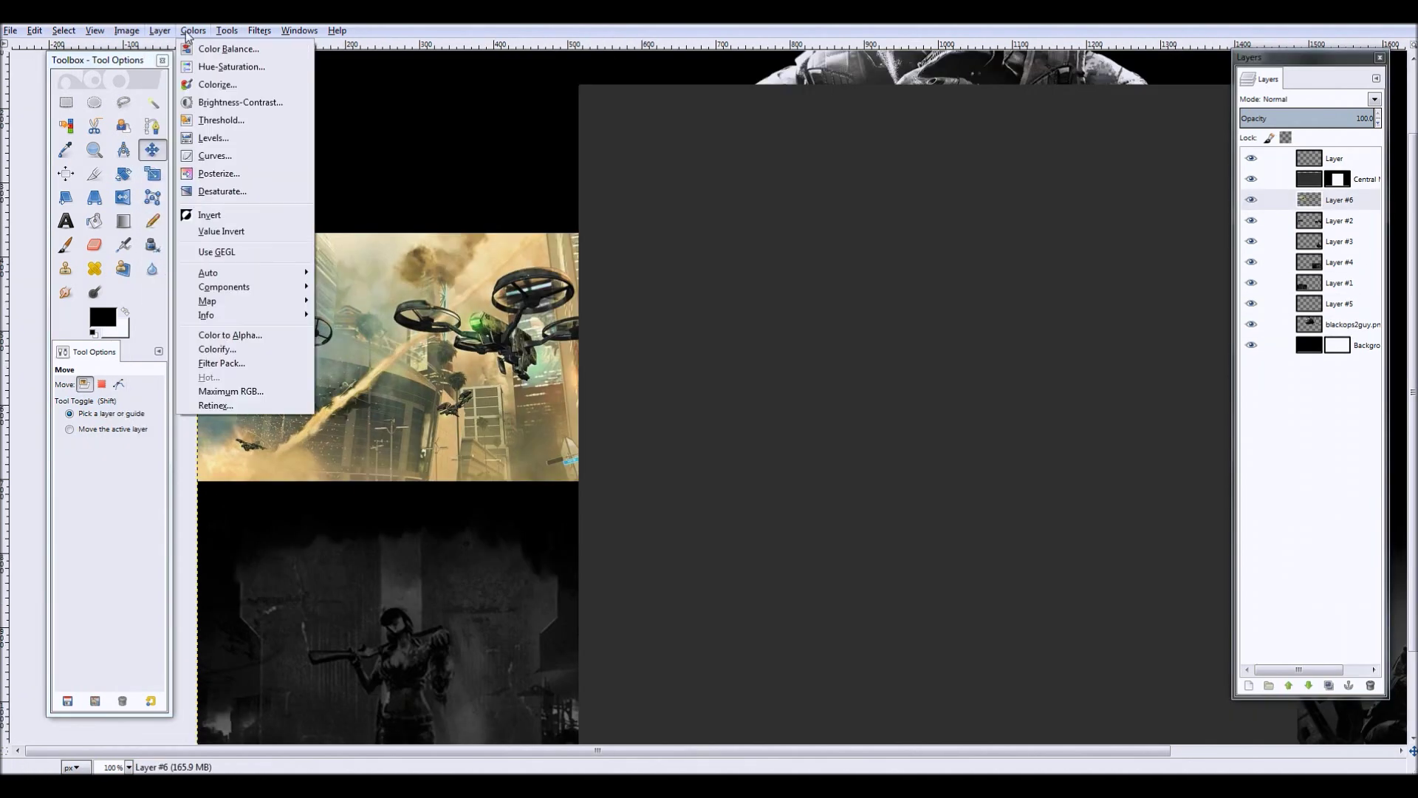
pyautogui.click(215, 87)
pyautogui.moveTo(130, 517); pyautogui.dragTo(105, 517)
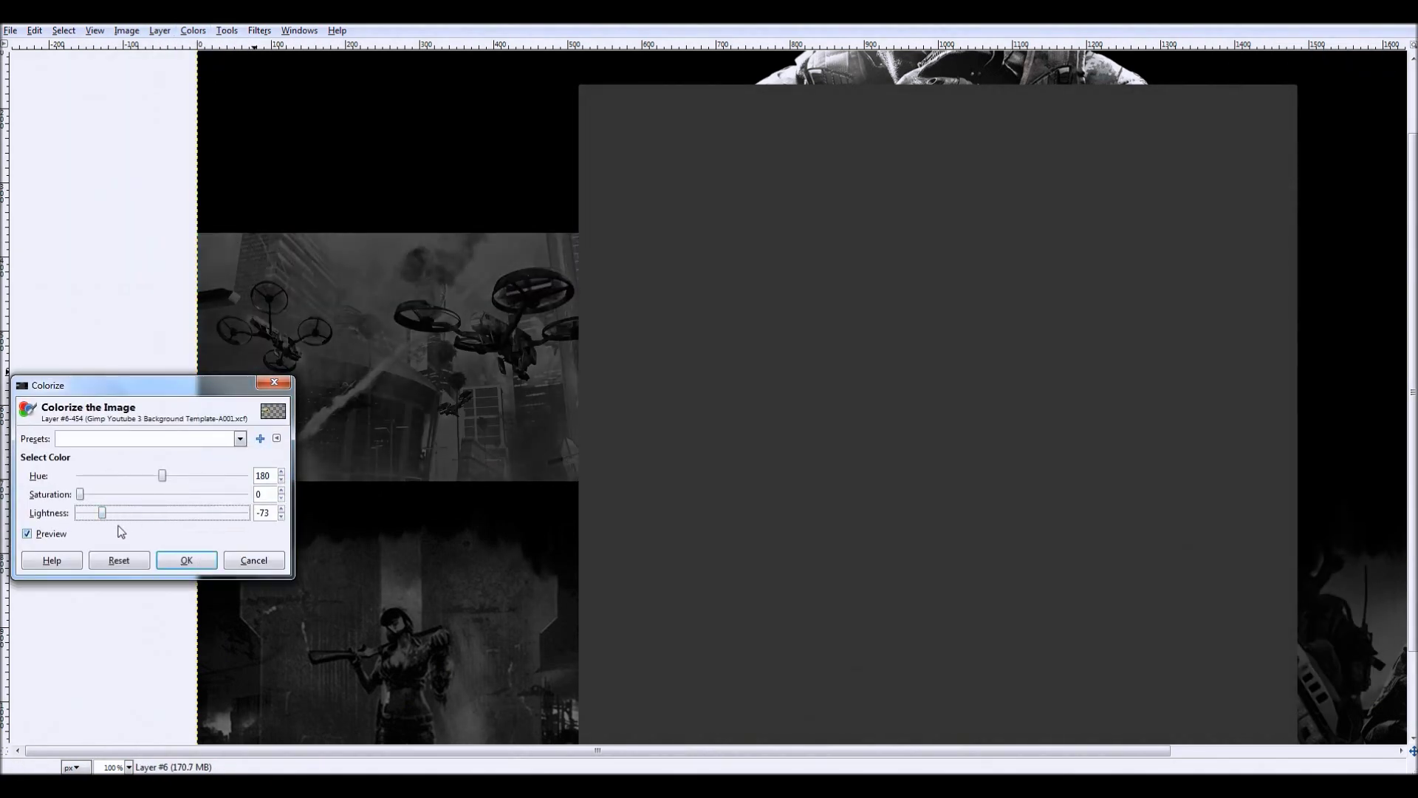
pyautogui.click(187, 560)
# - On a new transparent layer, paint a black band along the drone image's bottom edge and smudge it
pyautogui.press('+')
pyautogui.press('p')
pyautogui.hotkey('ctrl', 'shift', 'n')
pyautogui.press('Return')
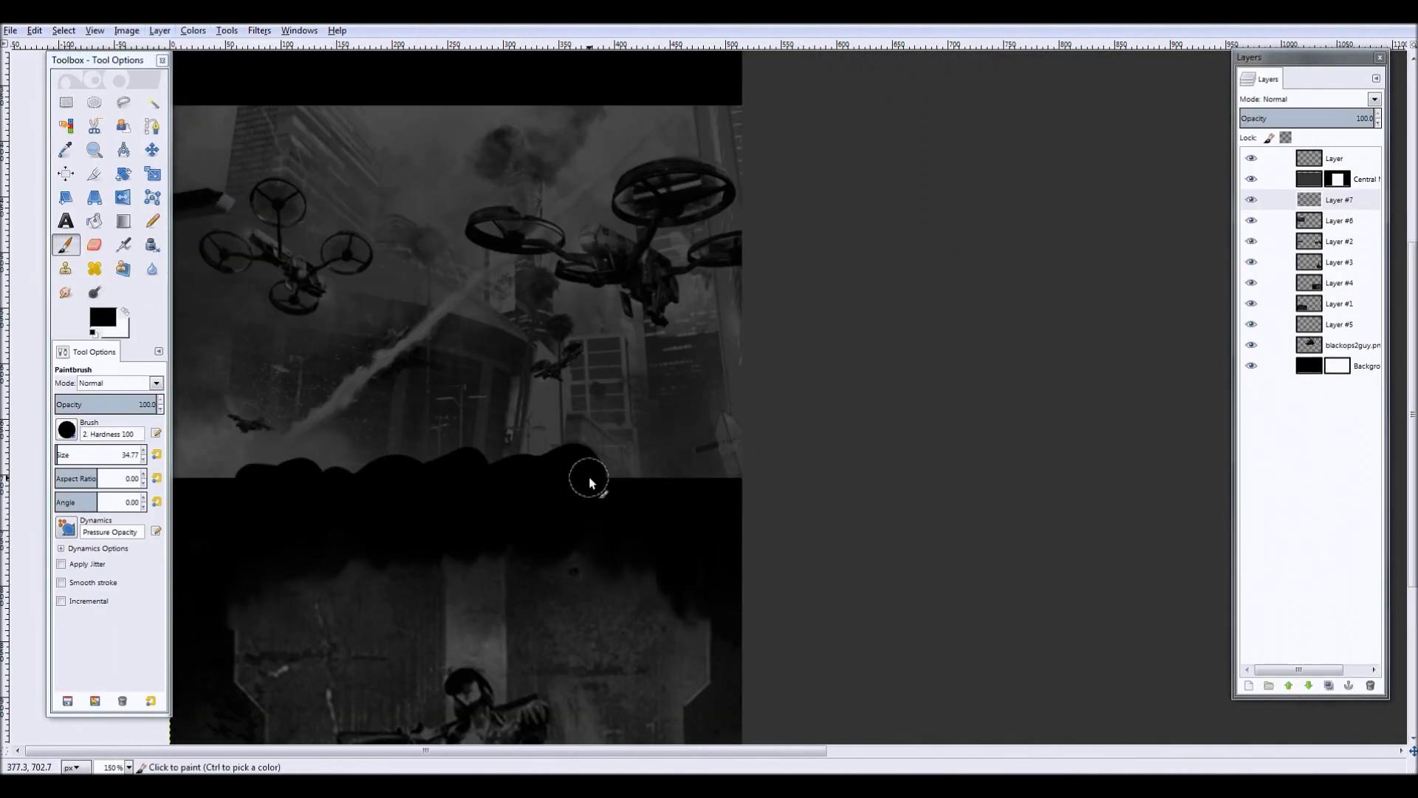
pyautogui.moveTo(566, 470); pyautogui.dragTo(702, 465)
pyautogui.press('1')
pyautogui.press('s')
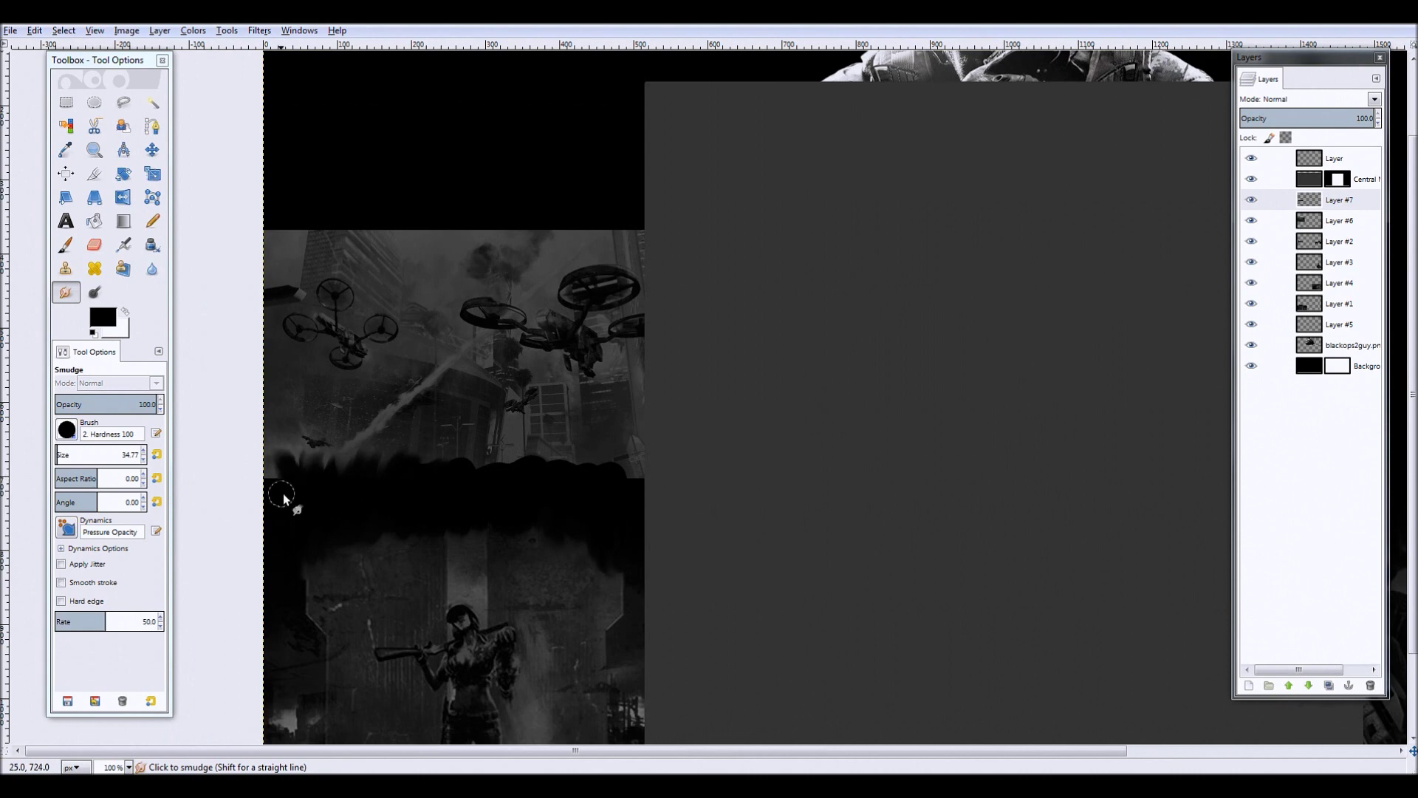
pyautogui.moveTo(270, 475); pyautogui.dragTo(285, 475)
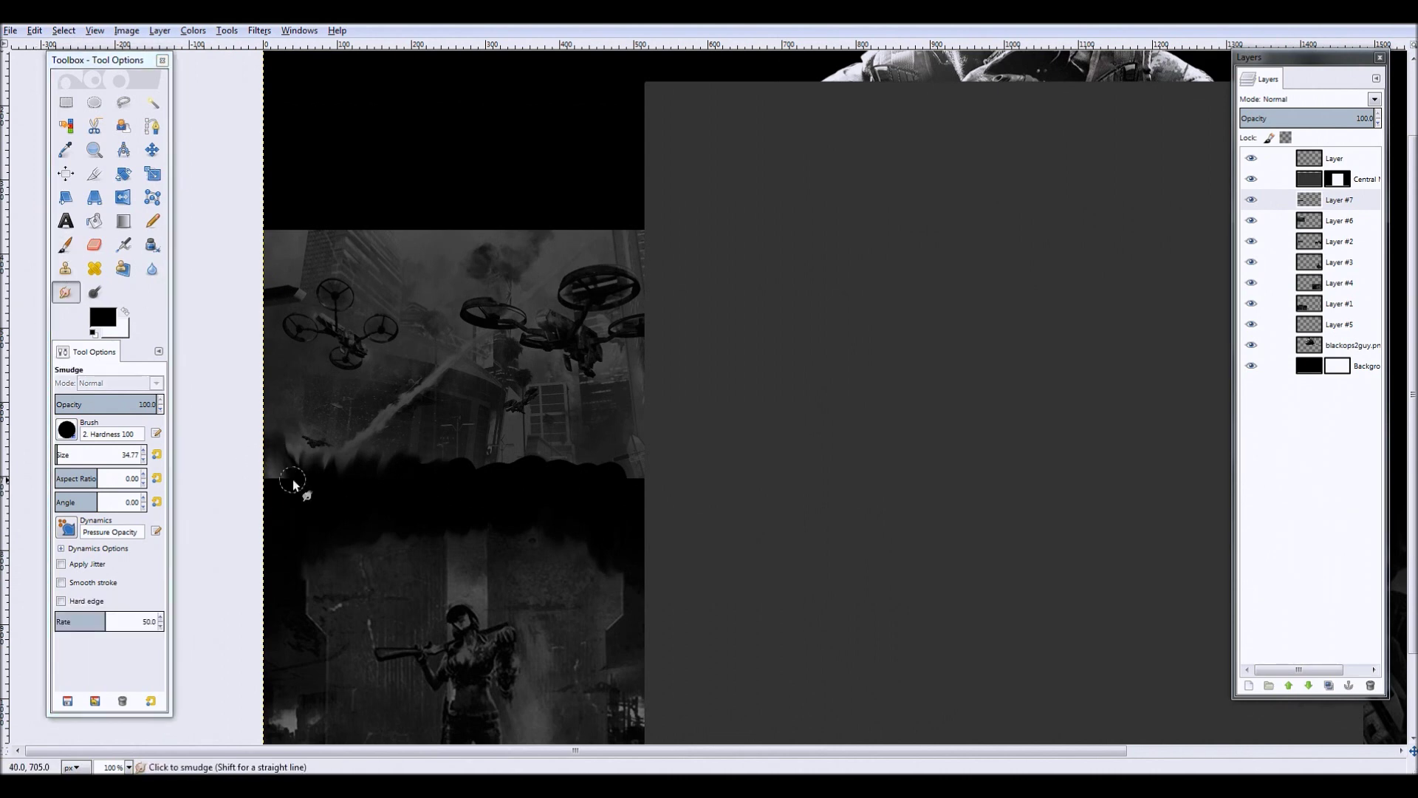
# - Undo the extra black strokes and keep smudging the band into both images
pyautogui.press('p')
pyautogui.scroll(-2, 374, 412)
pyautogui.scroll(2, 197, 438)
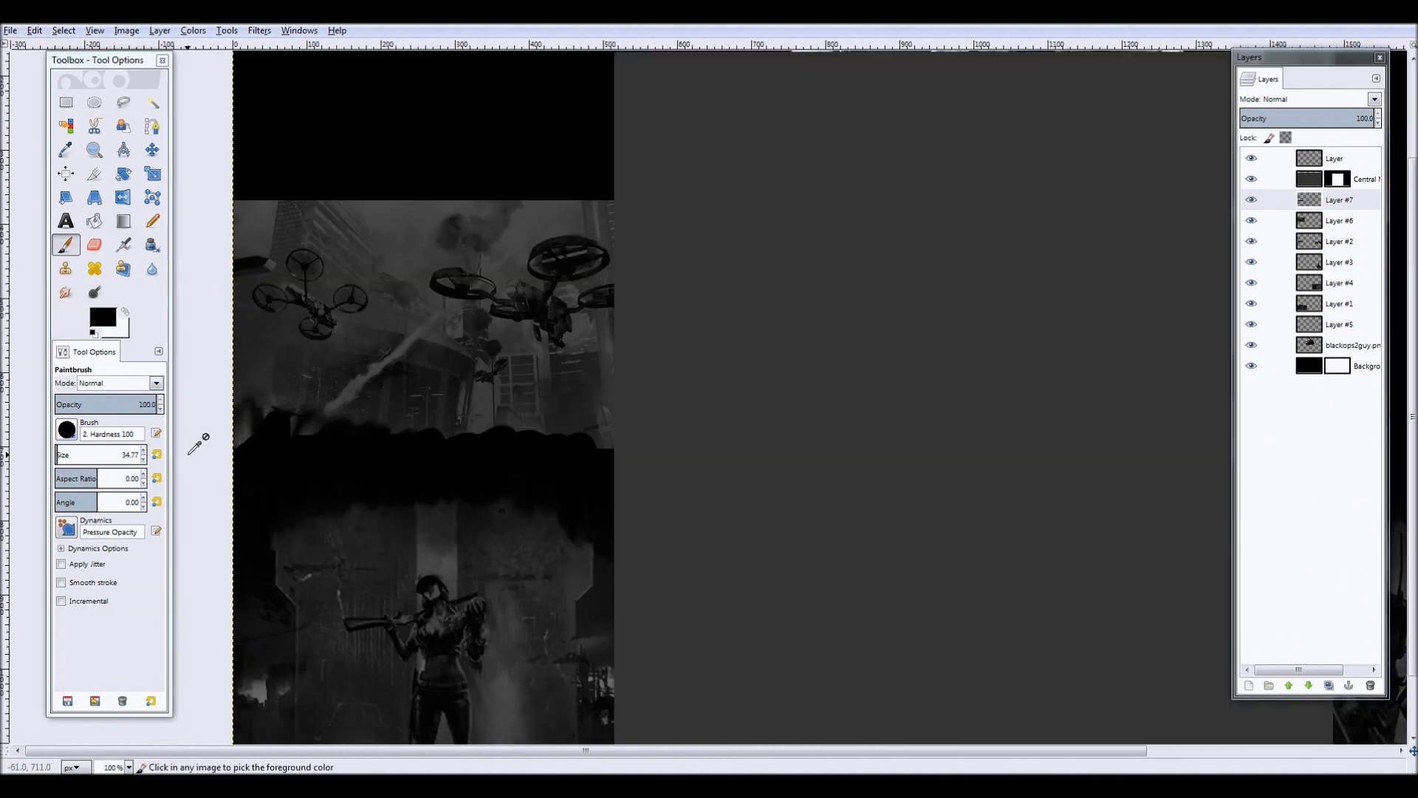
pyautogui.scroll(-1, 583, 396)
pyautogui.scroll(2, 302, 409)
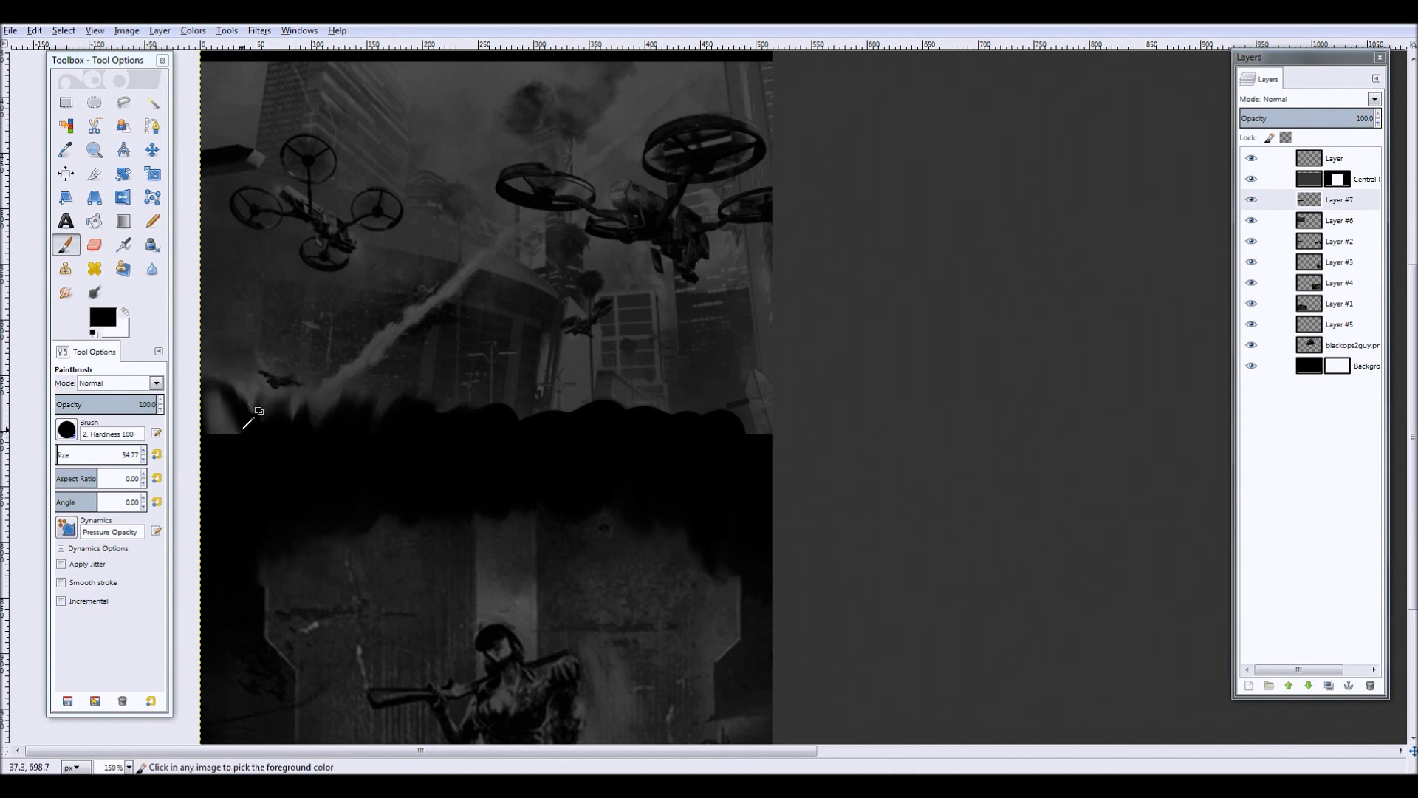
pyautogui.hotkey('ctrl', 'z')
pyautogui.press('pagedown')
pyautogui.press('s')
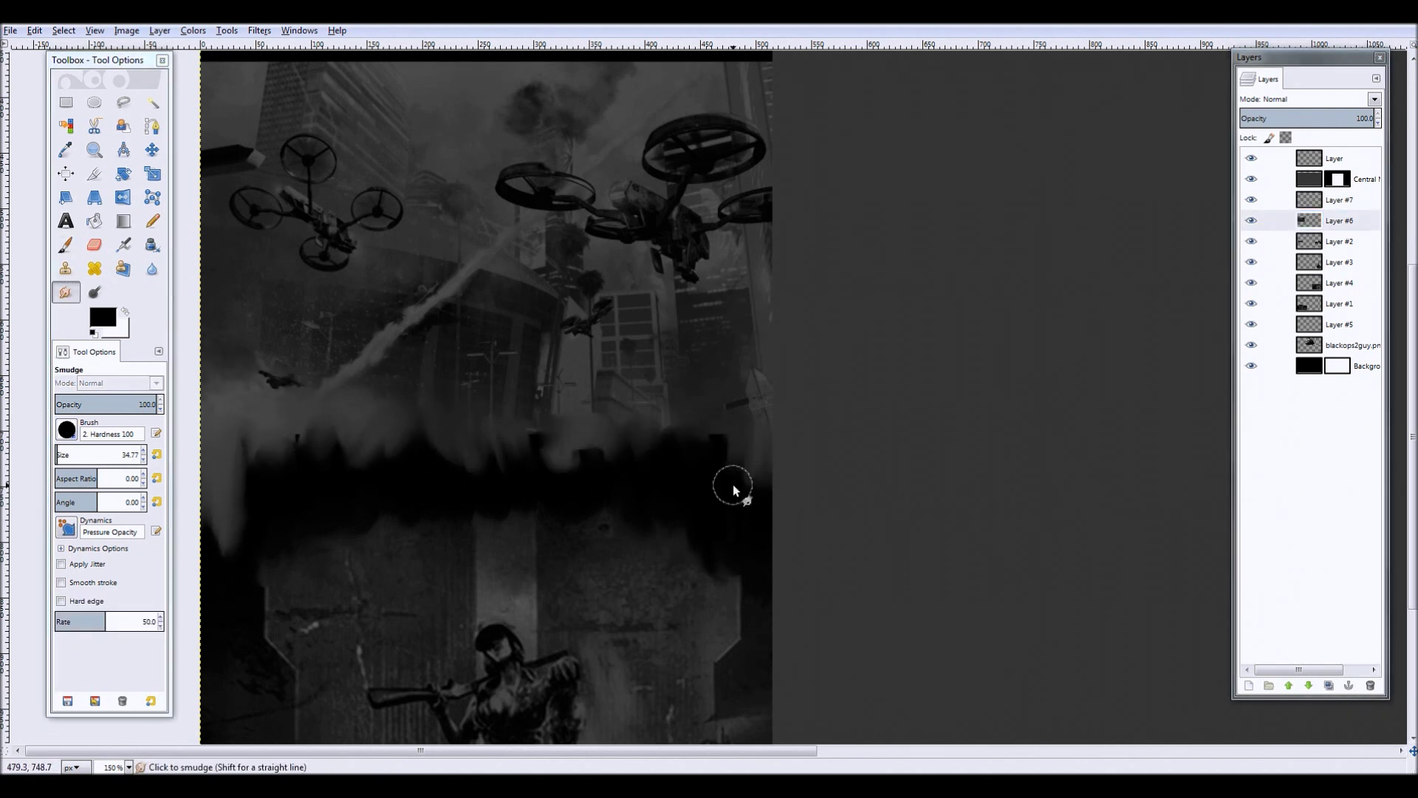
pyautogui.scroll(-2, 538, 467)
pyautogui.scroll(2, 301, 497)
pyautogui.scroll(-2, 190, 538)
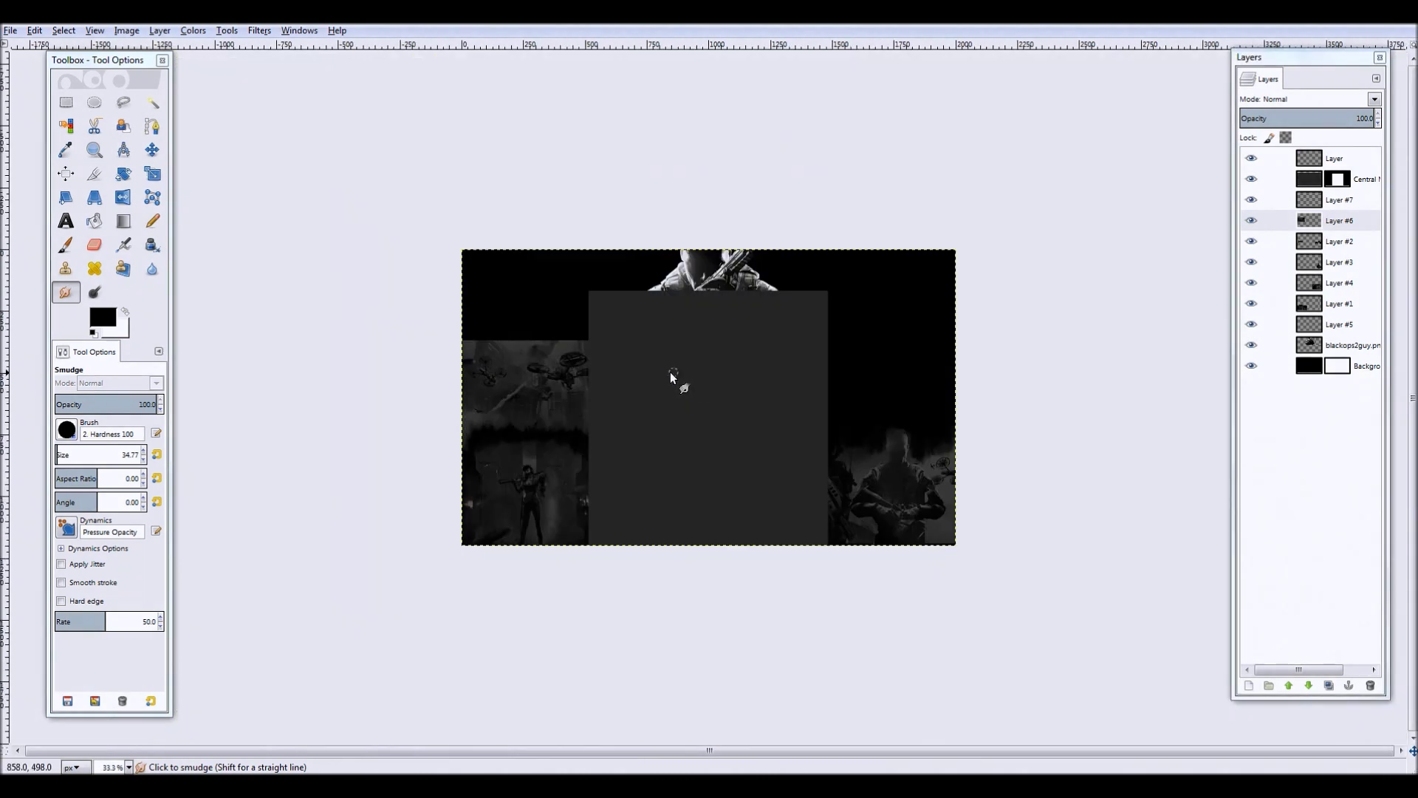
# - Drag the grey drone cityscape (Layer #6) down until it meets the lower-left soldier
pyautogui.scroll(1, 270, 495)
pyautogui.scroll(1, 572, 445)
pyautogui.scroll(-1, 918, 521)
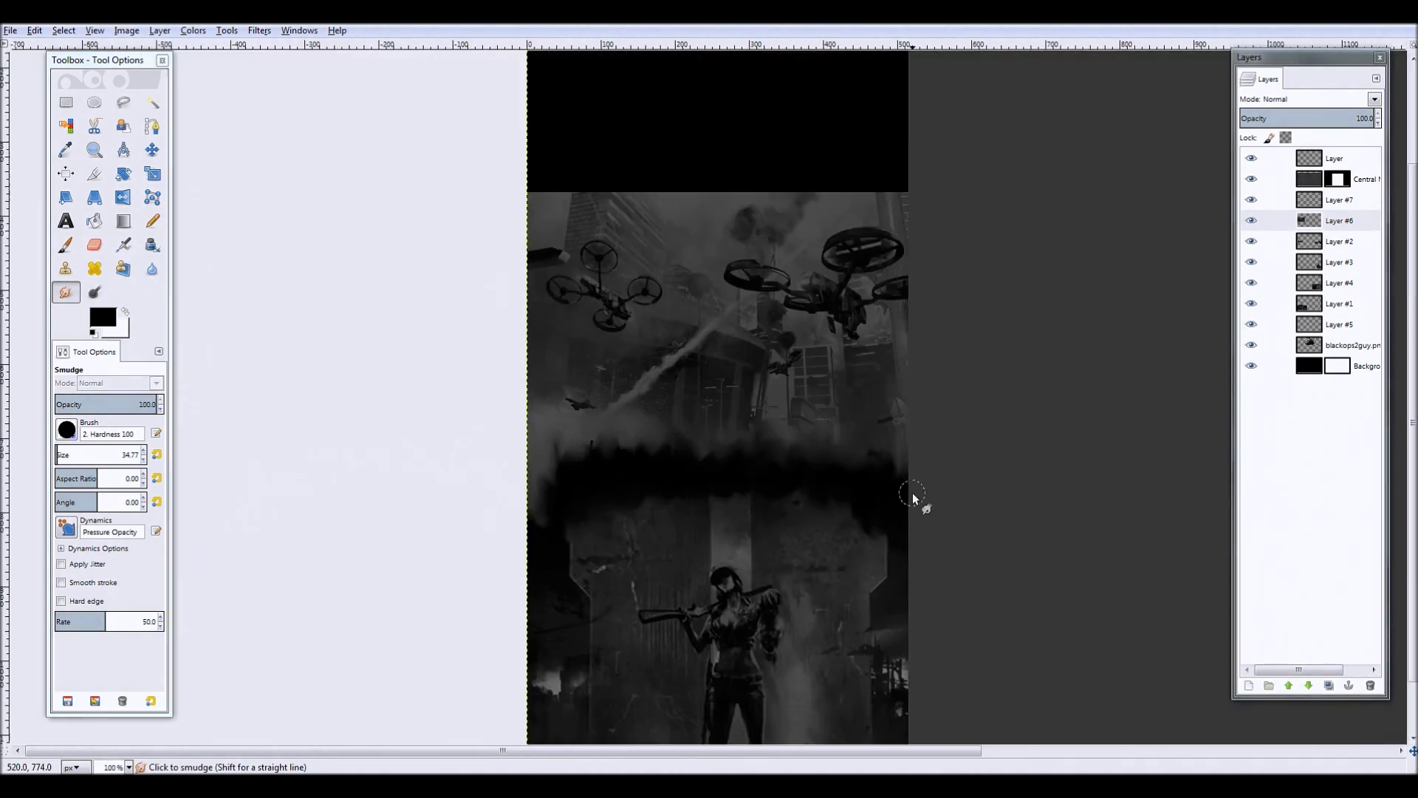
pyautogui.scroll(-2, 664, 325)
pyautogui.press('m')
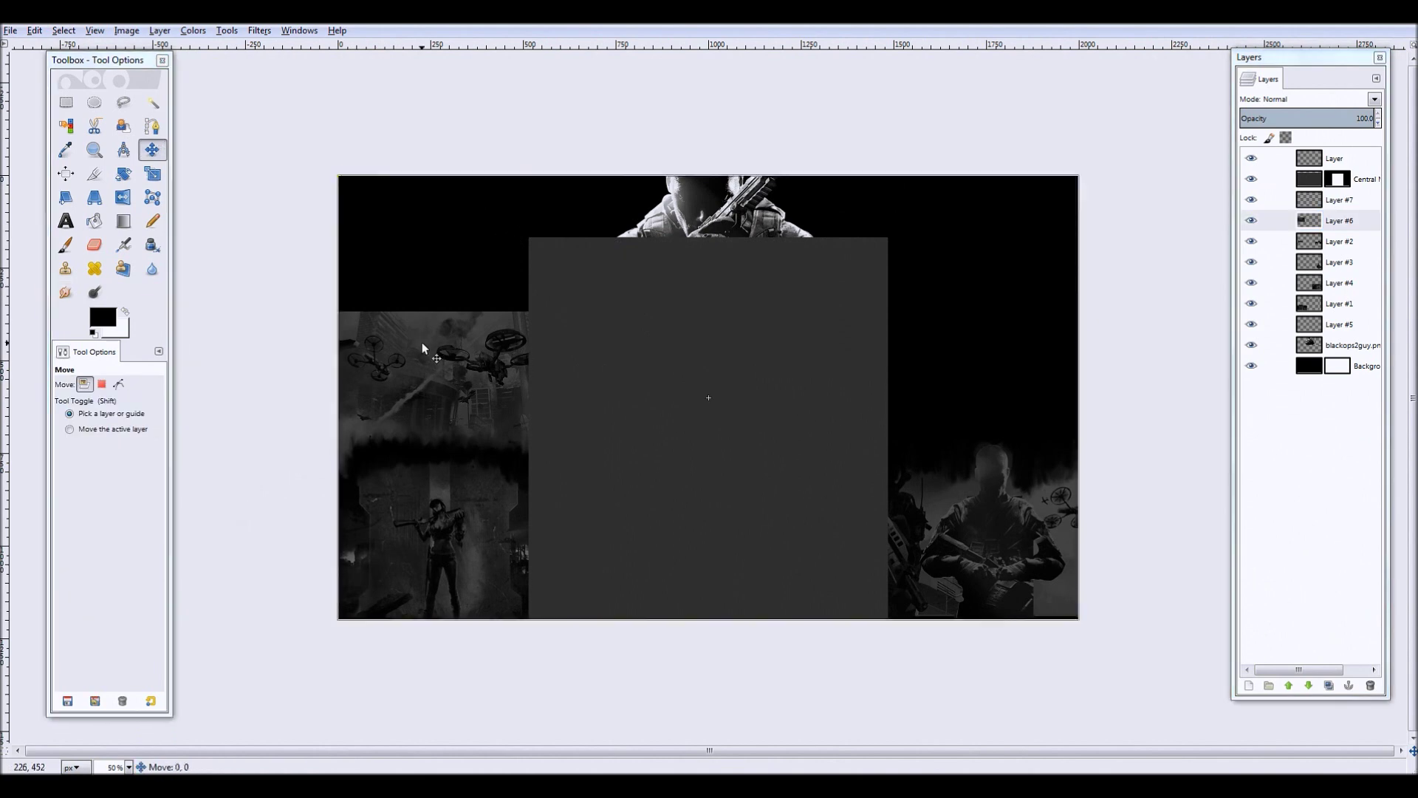
pyautogui.moveTo(423, 343); pyautogui.dragTo(424, 358)
pyautogui.scroll(2, 424, 352)
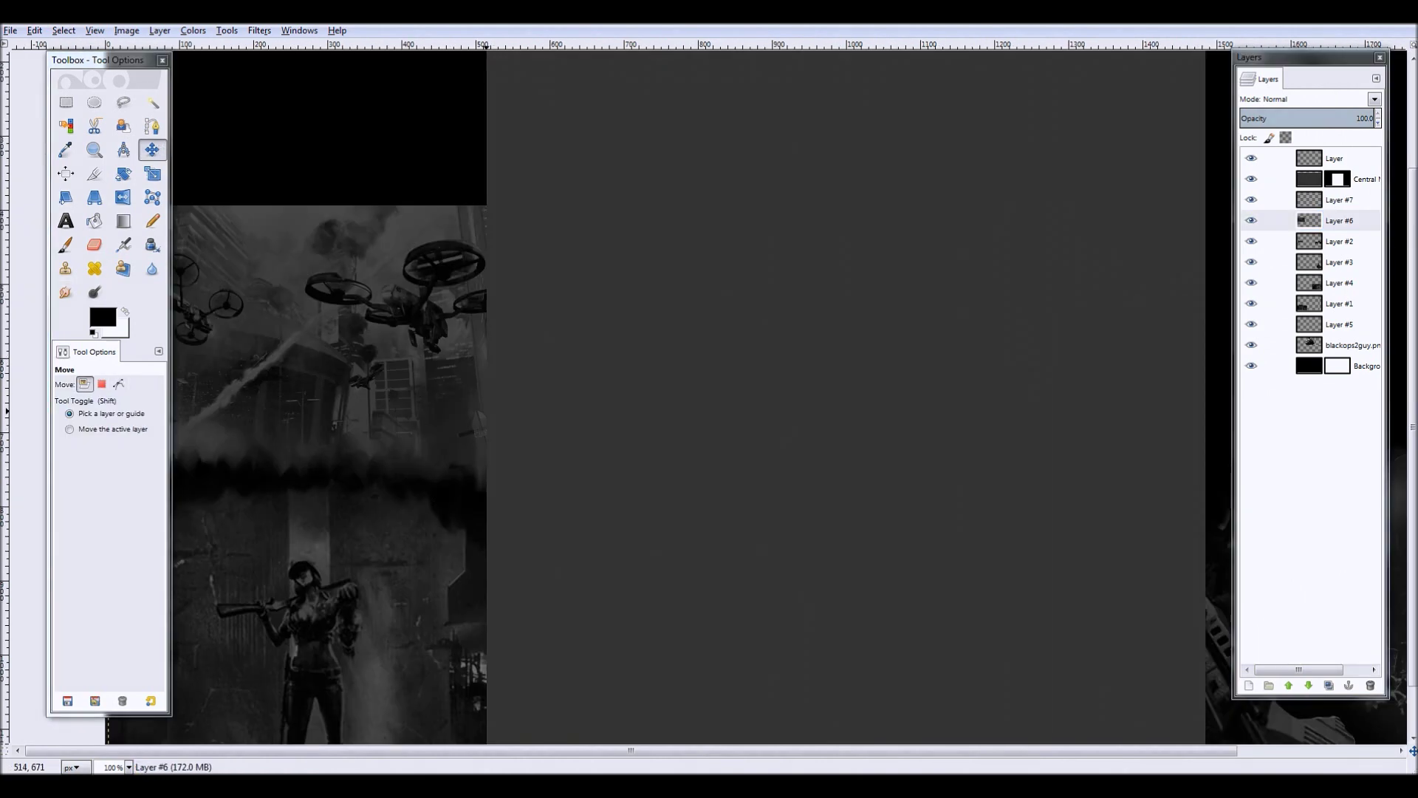
pyautogui.scroll(-3, 562, 424)
pyautogui.scroll(-1, 690, 380)
pyautogui.scroll(3, 690, 375)
pyautogui.moveTo(451, 373); pyautogui.dragTo(462, 403)
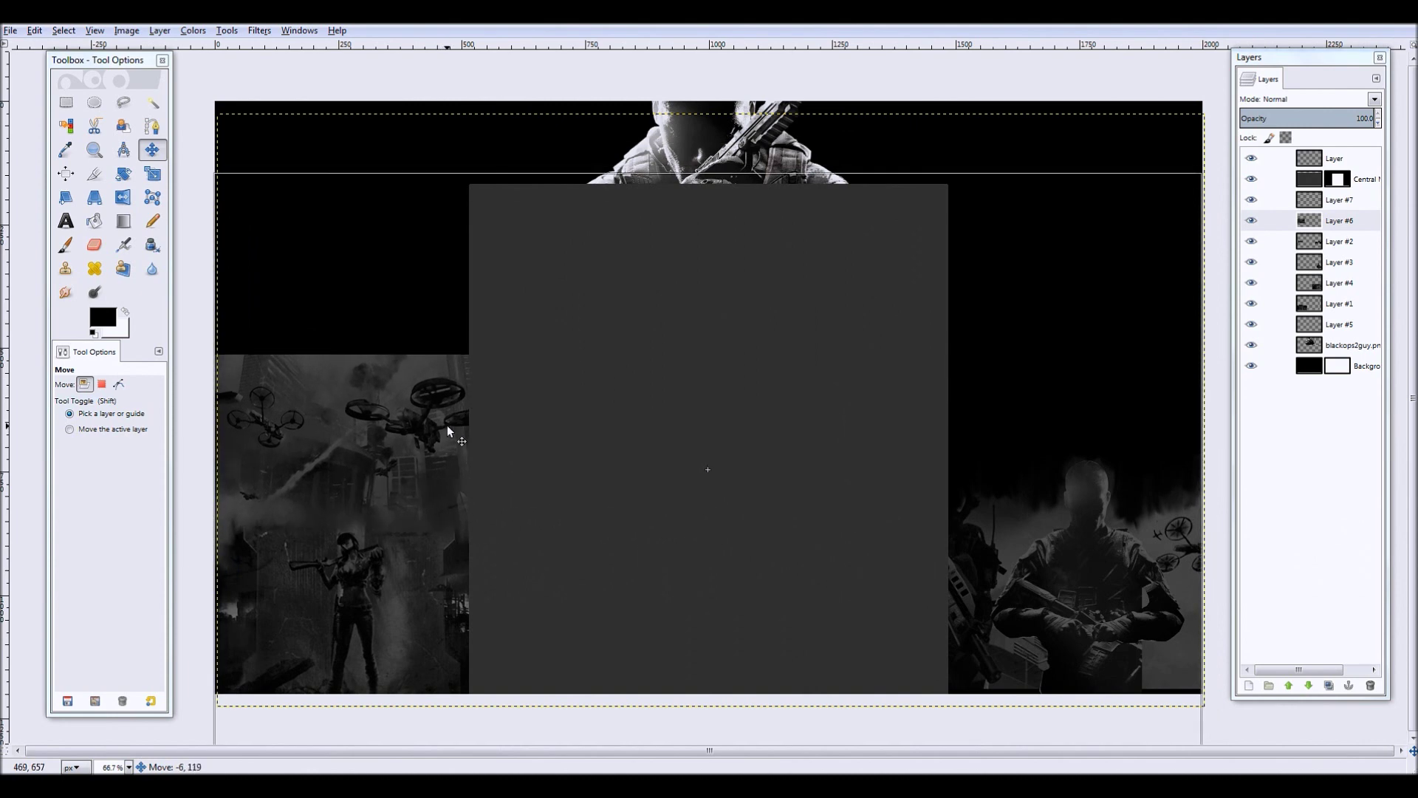
pyautogui.moveTo(462, 399); pyautogui.dragTo(447, 346)
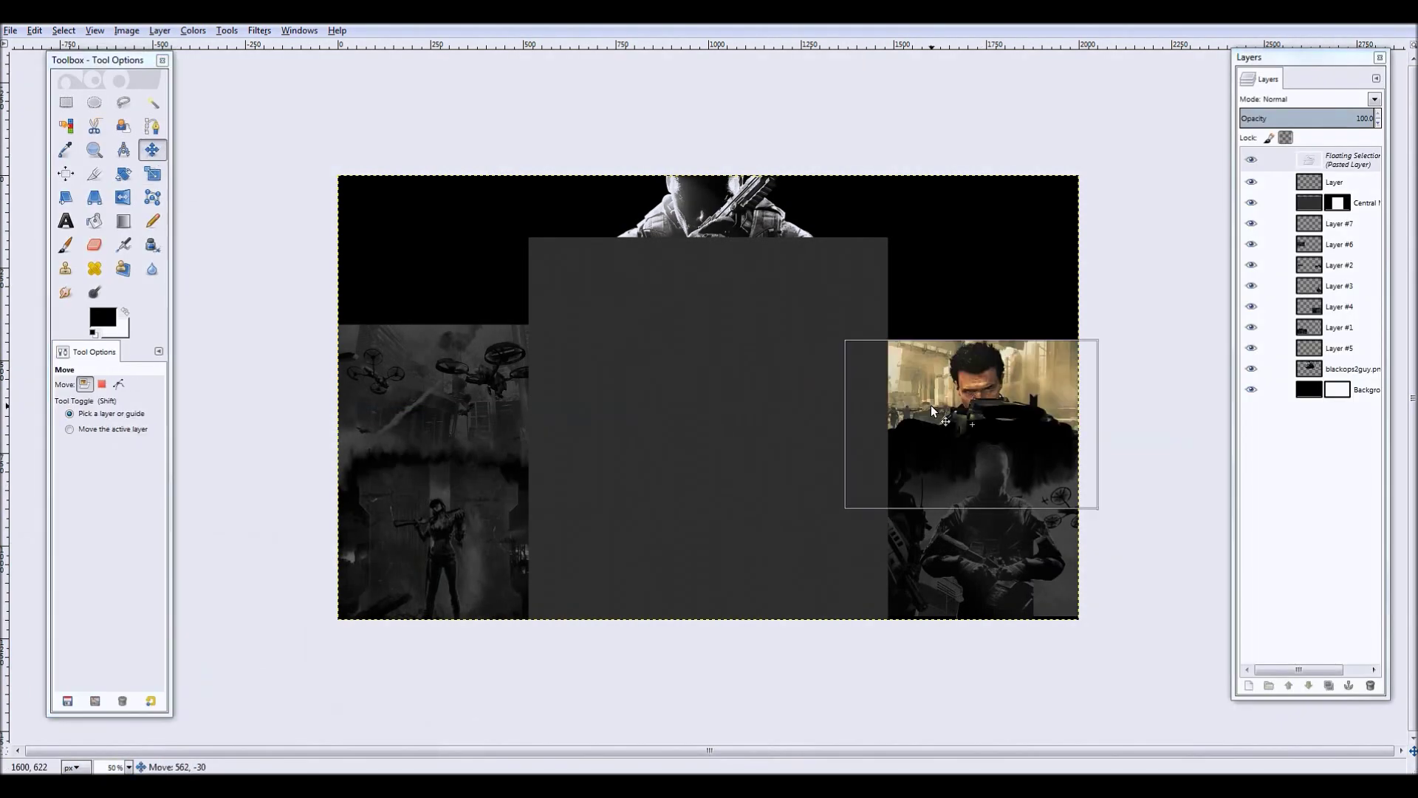
# - Paste the soldier photo as its own layer, Layer #8, and start scaling it
pyautogui.click(1250, 223)
pyautogui.rightClick(981, 353)
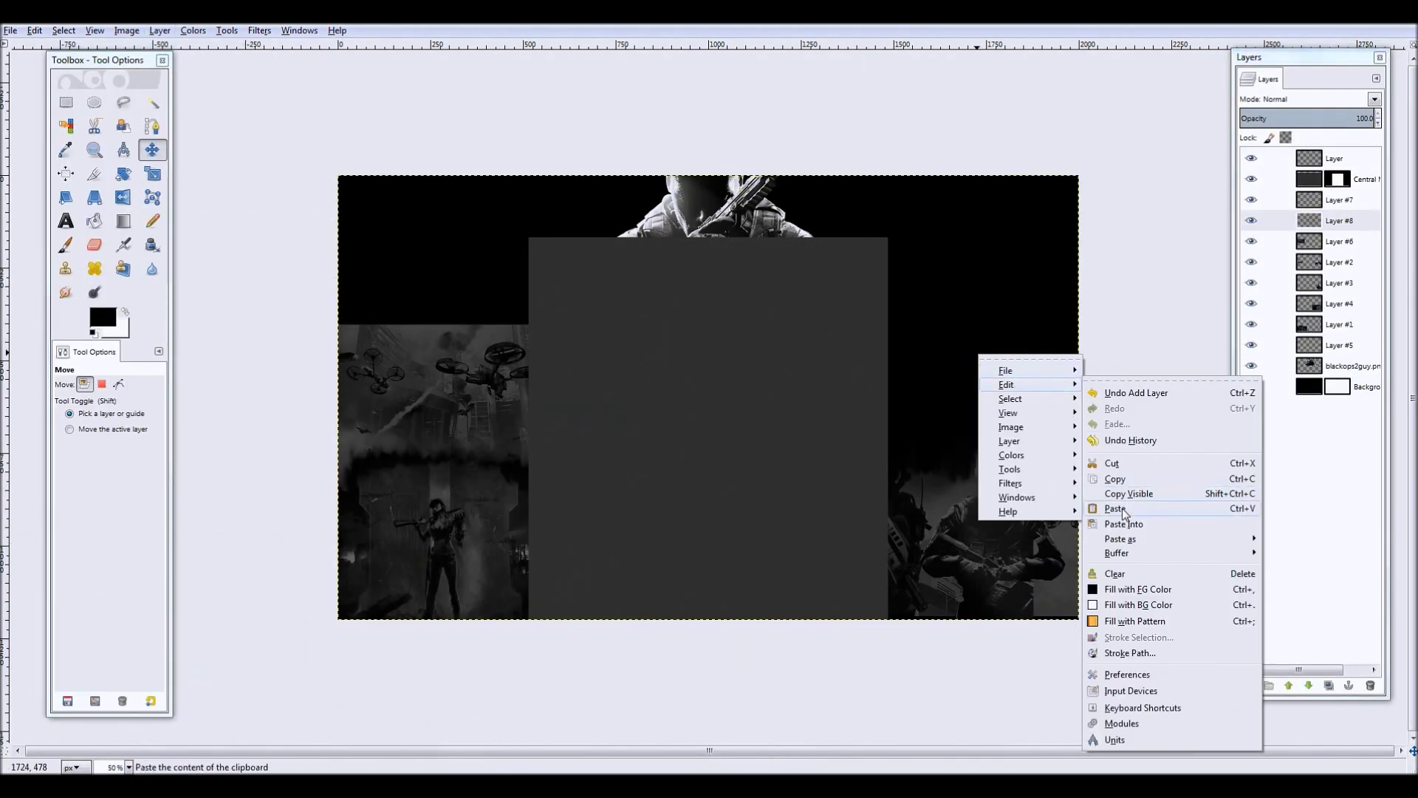
pyautogui.click(1127, 494)
pyautogui.press('Tab')
pyautogui.hotkey('shift', 't')
pyautogui.click(311, 531)
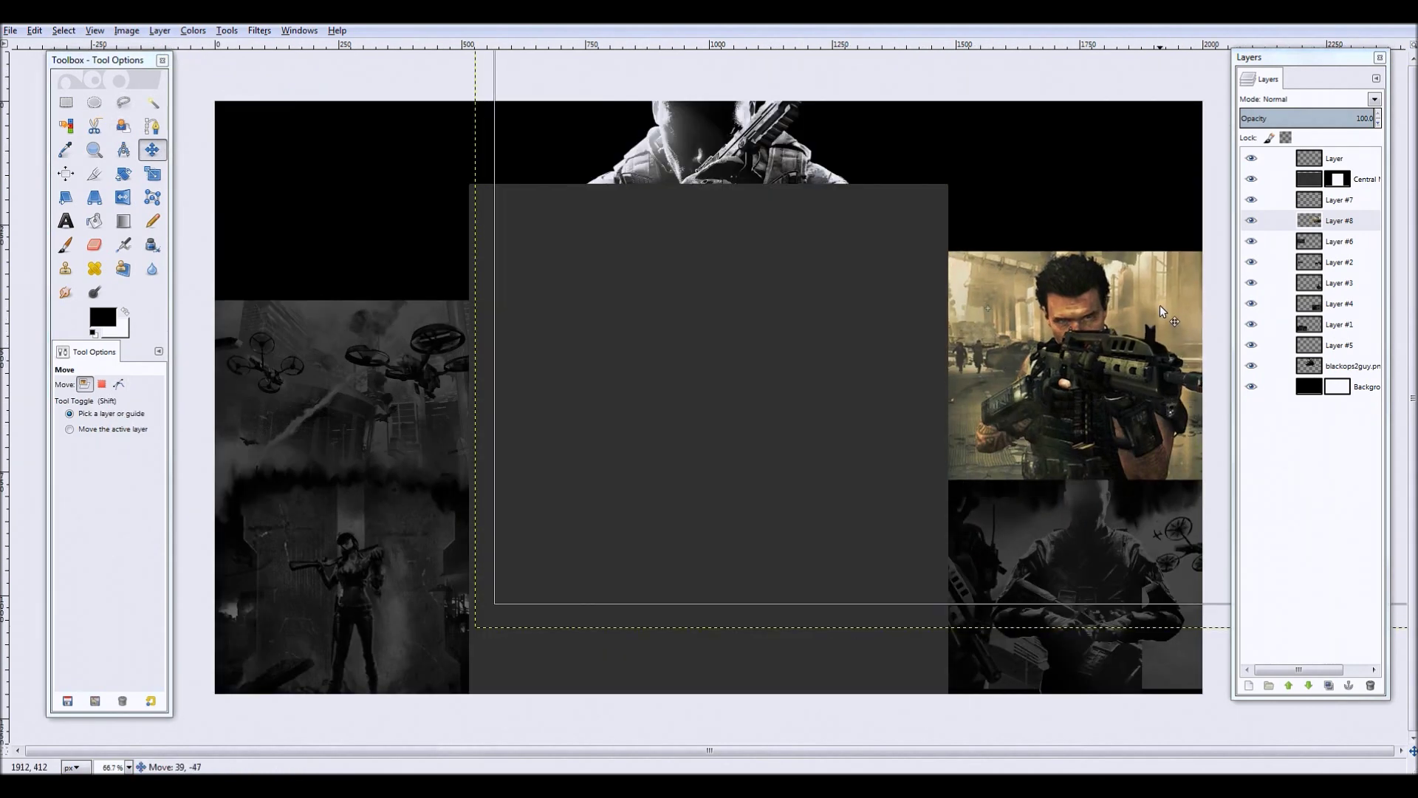
# - Shrink the photo and move it to the right column above the lower-right soldier
pyautogui.moveTo(1133, 334); pyautogui.dragTo(1157, 278)
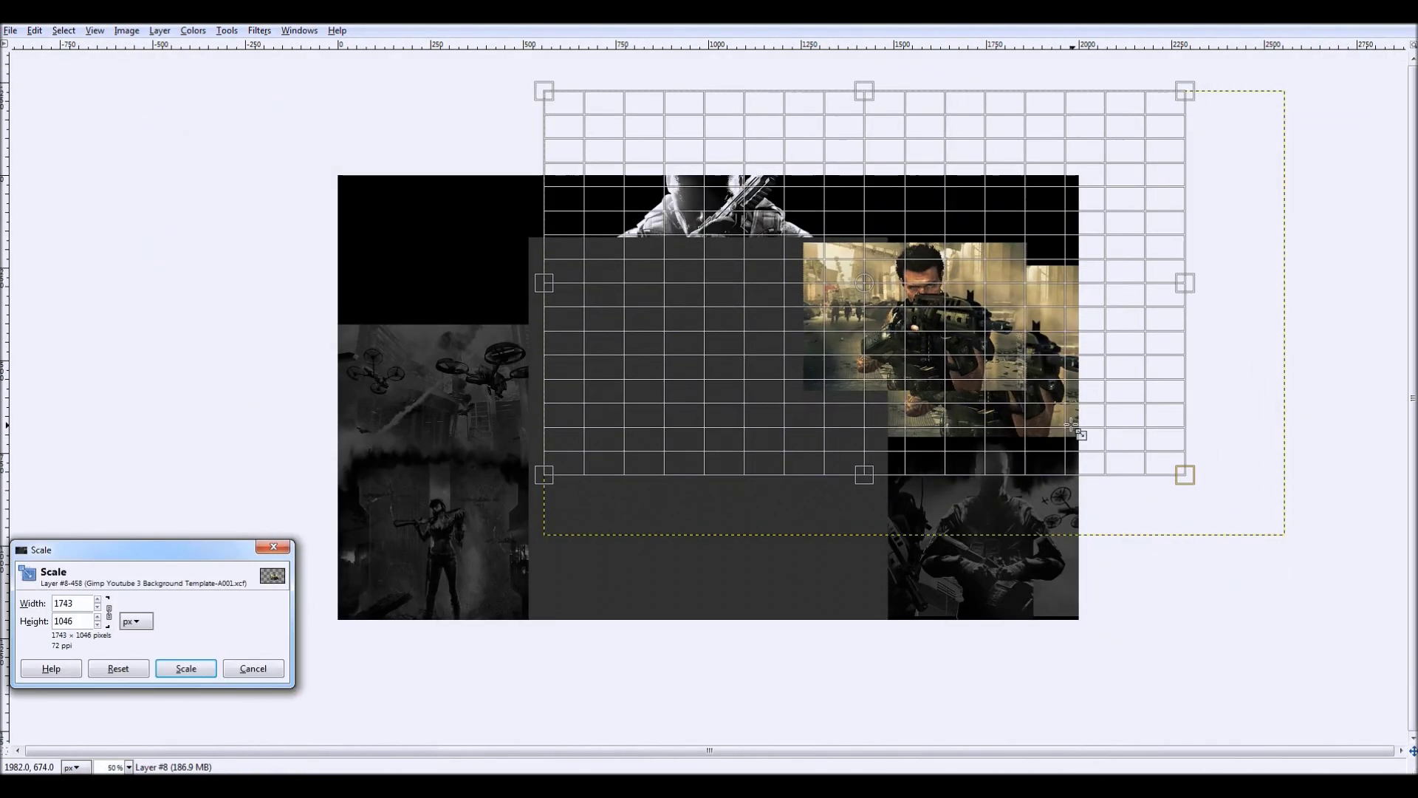
pyautogui.press('Return')
pyautogui.press('Tab')
pyautogui.press('m')
pyautogui.moveTo(1027, 334); pyautogui.dragTo(1027, 380)
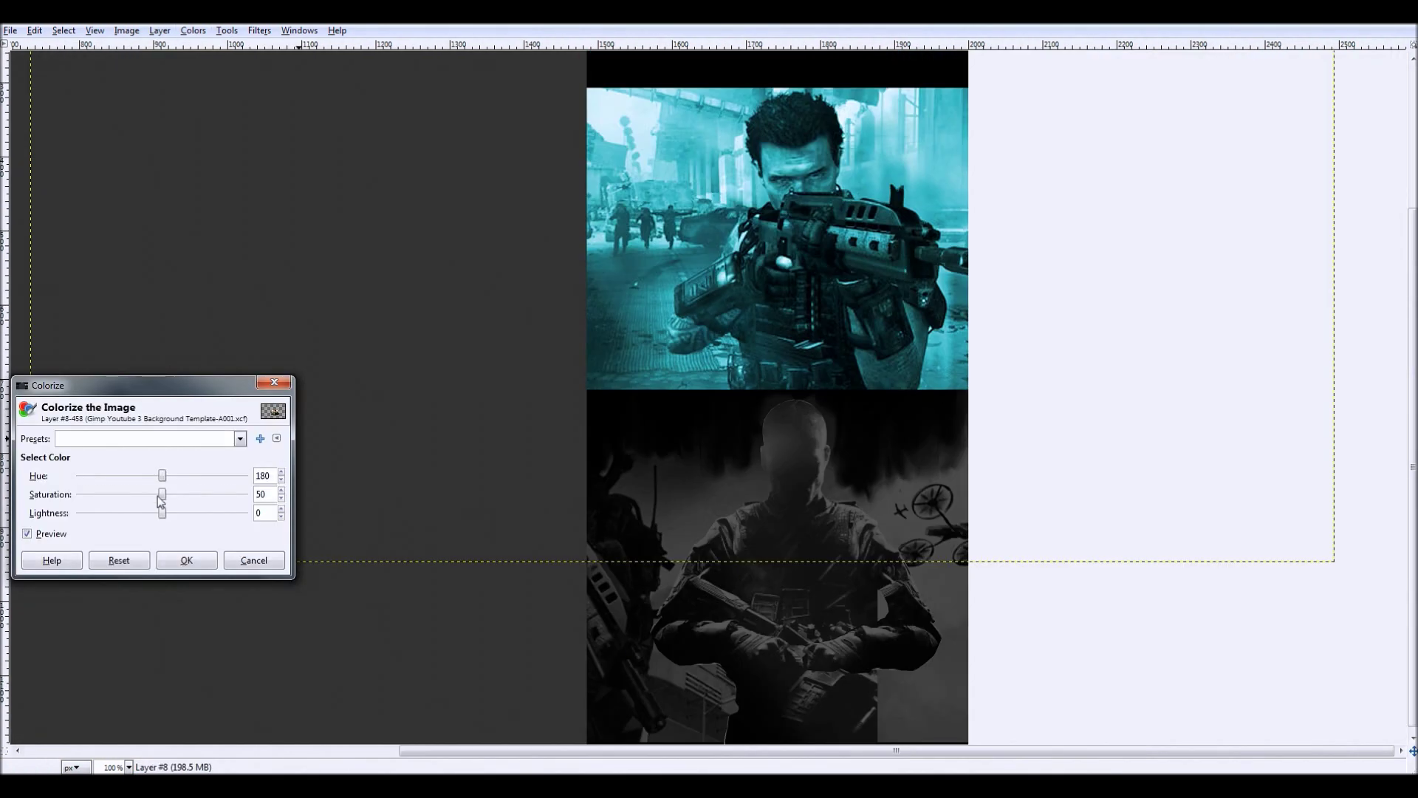
# - Turn the photo grey and smudge its lower edge into the soldier below, viewing the whole composition
pyautogui.press('s')
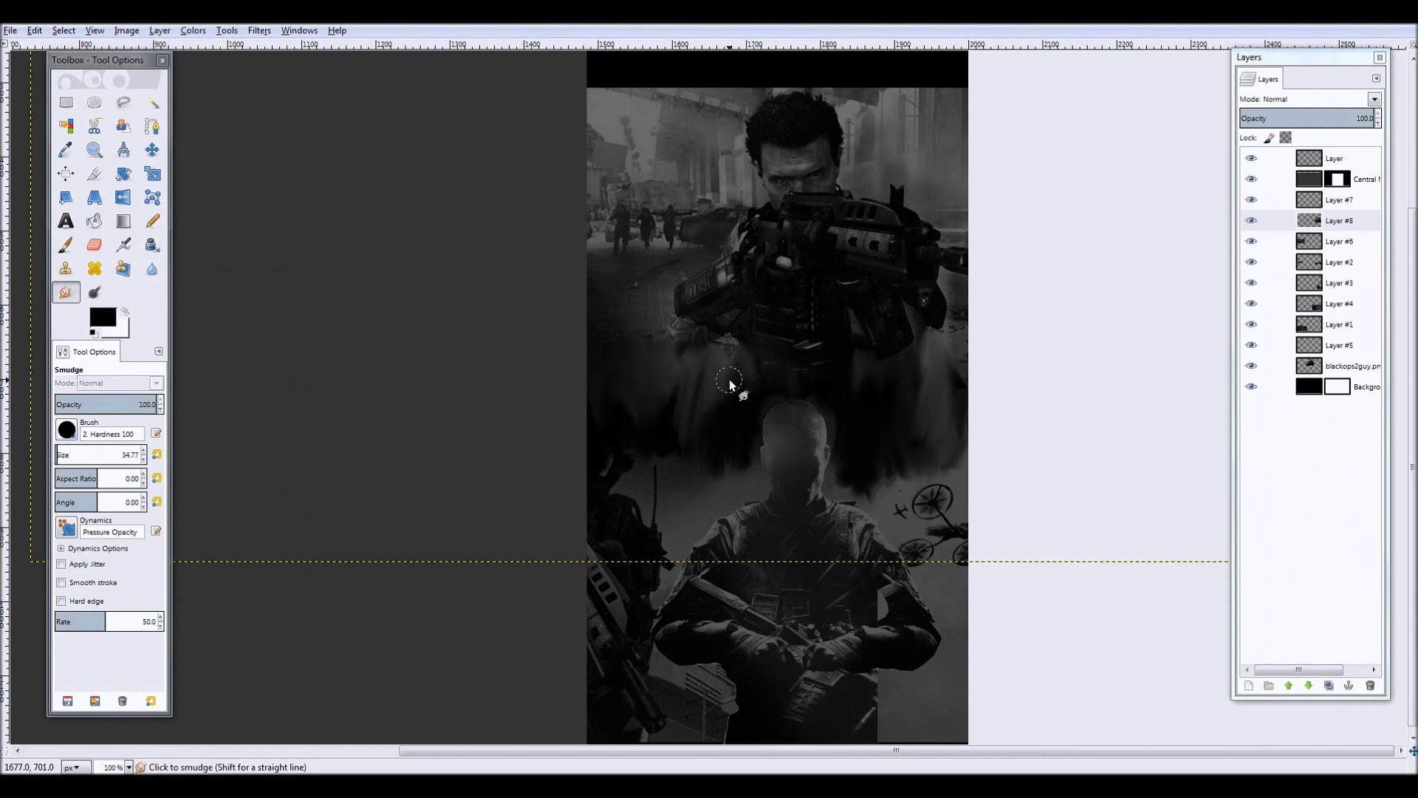
pyautogui.press('-')
pyautogui.press('-')
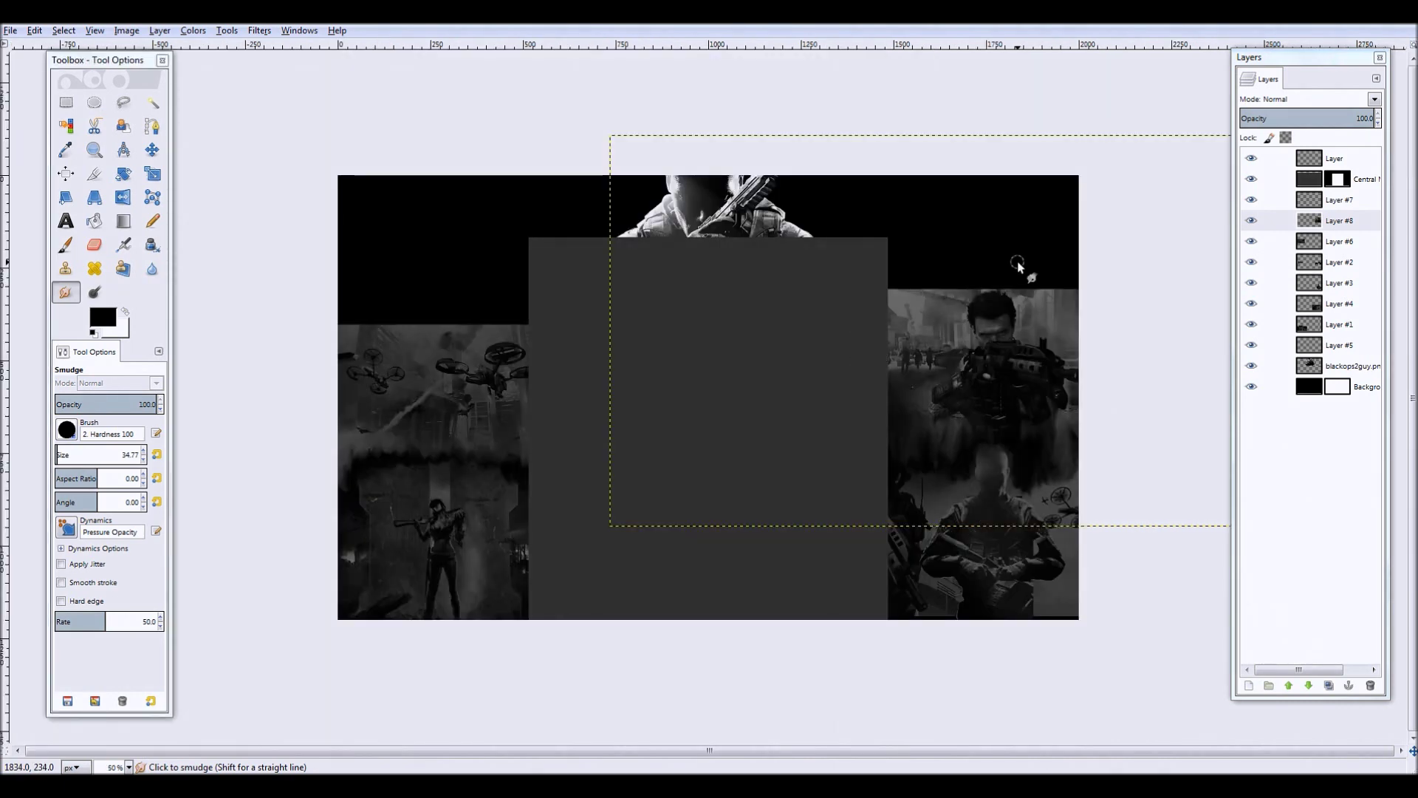
pyautogui.press('+')
# - Smudge the top edges of the left drone scene and right soldier photo upward into black
pyautogui.press('m')
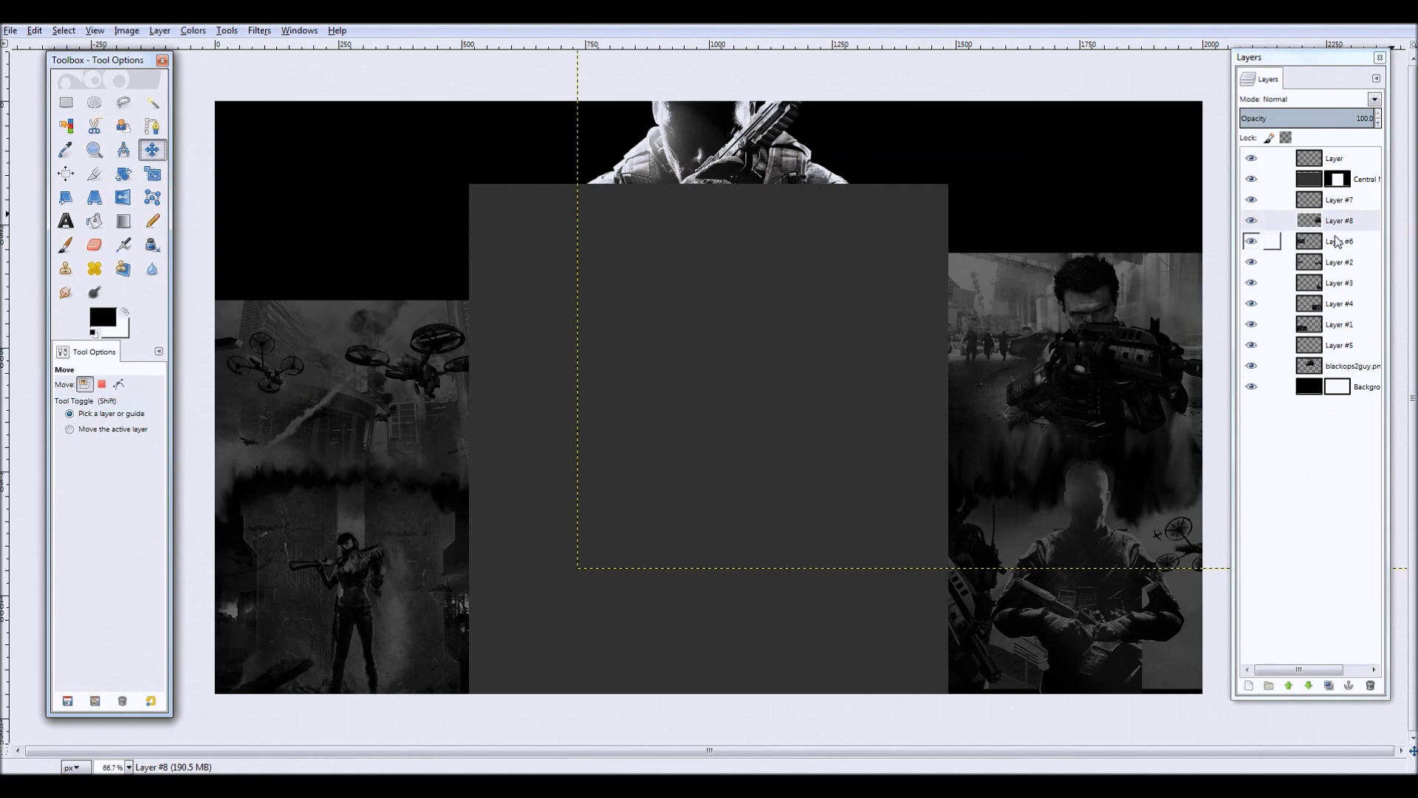
pyautogui.hotkey('ctrl', 'shift', 'a')
pyautogui.click(376, 349)
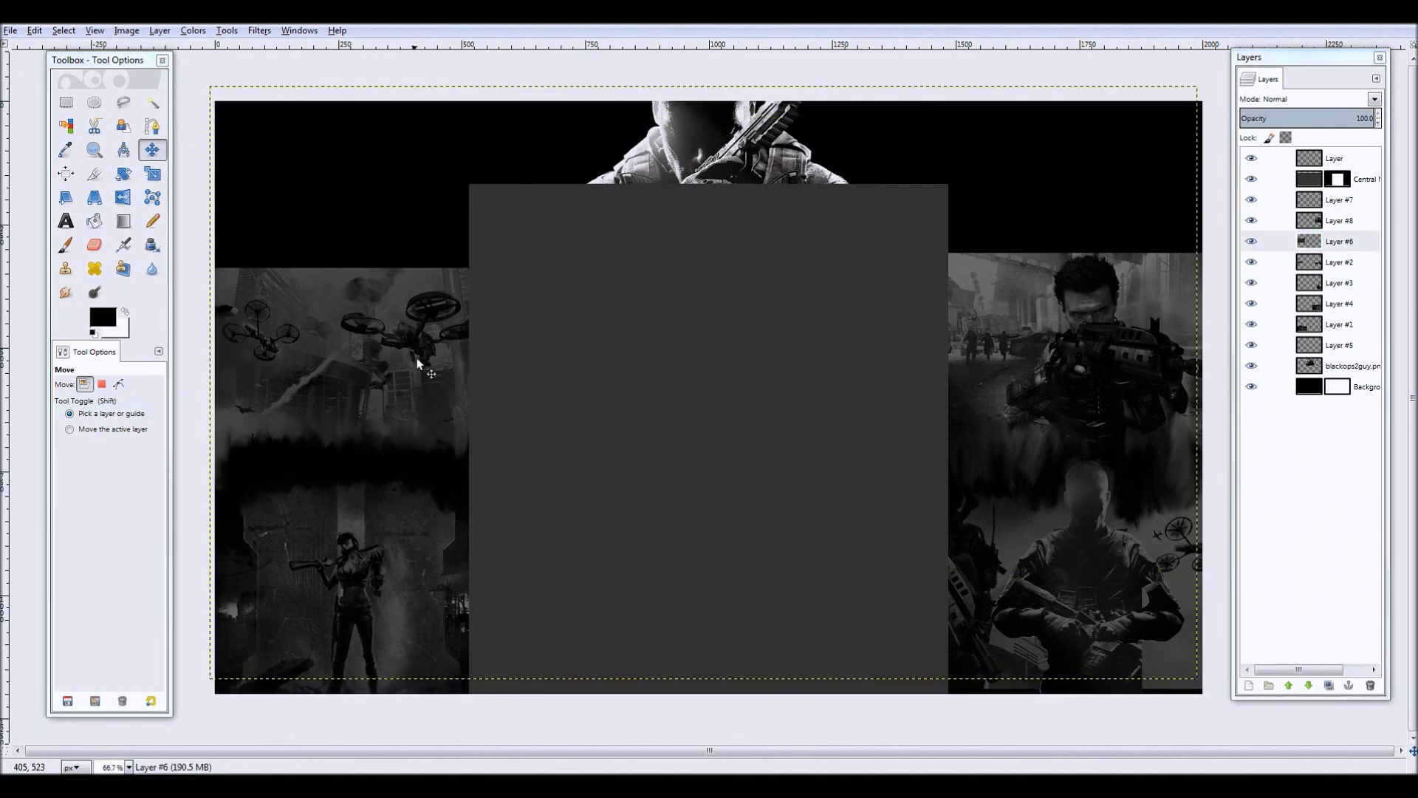
pyautogui.click(1322, 200)
pyautogui.scroll(1, 1215, 184)
pyautogui.scroll(1, 1215, 185)
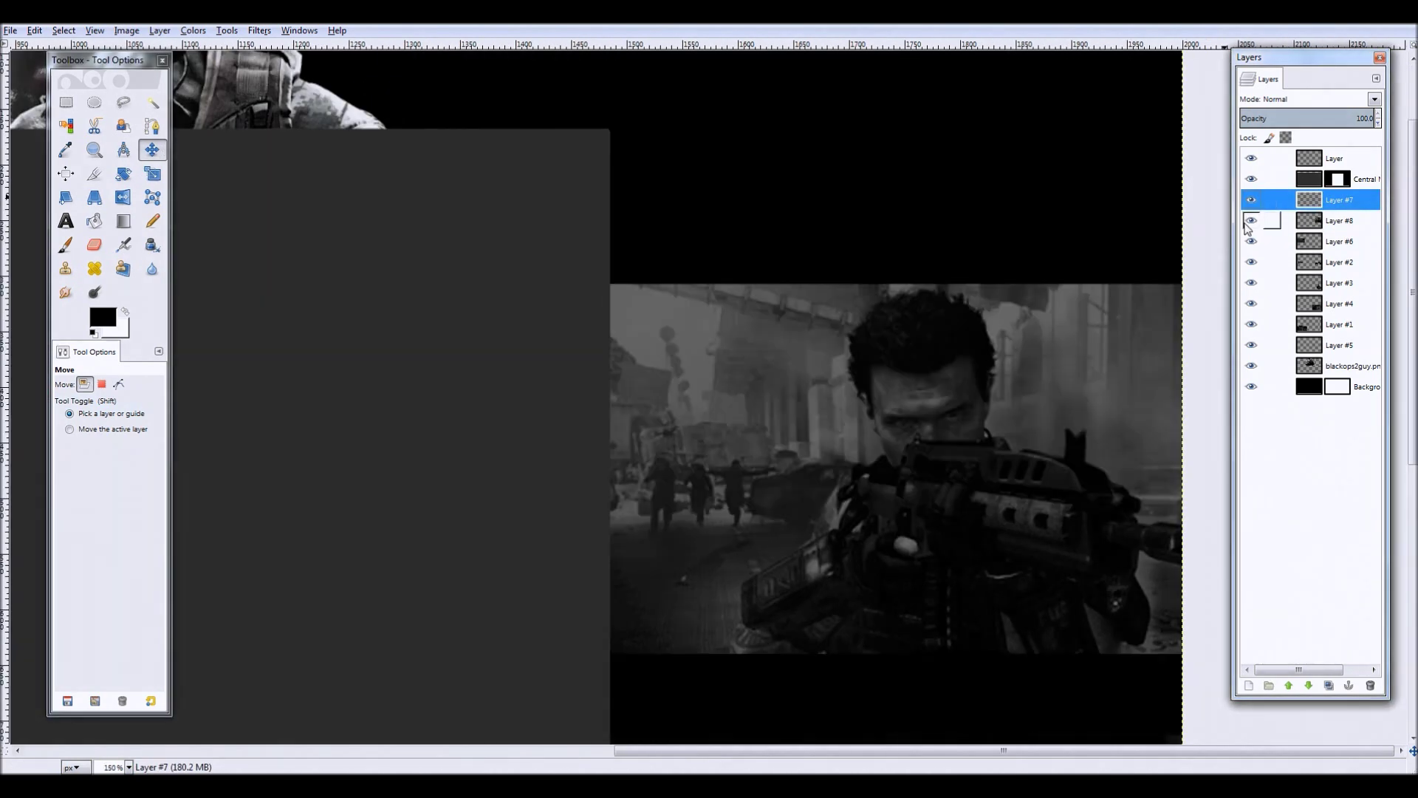
pyautogui.press('s')
pyautogui.press('pagedown')
pyautogui.moveTo(620, 289); pyautogui.dragTo(741, 294)
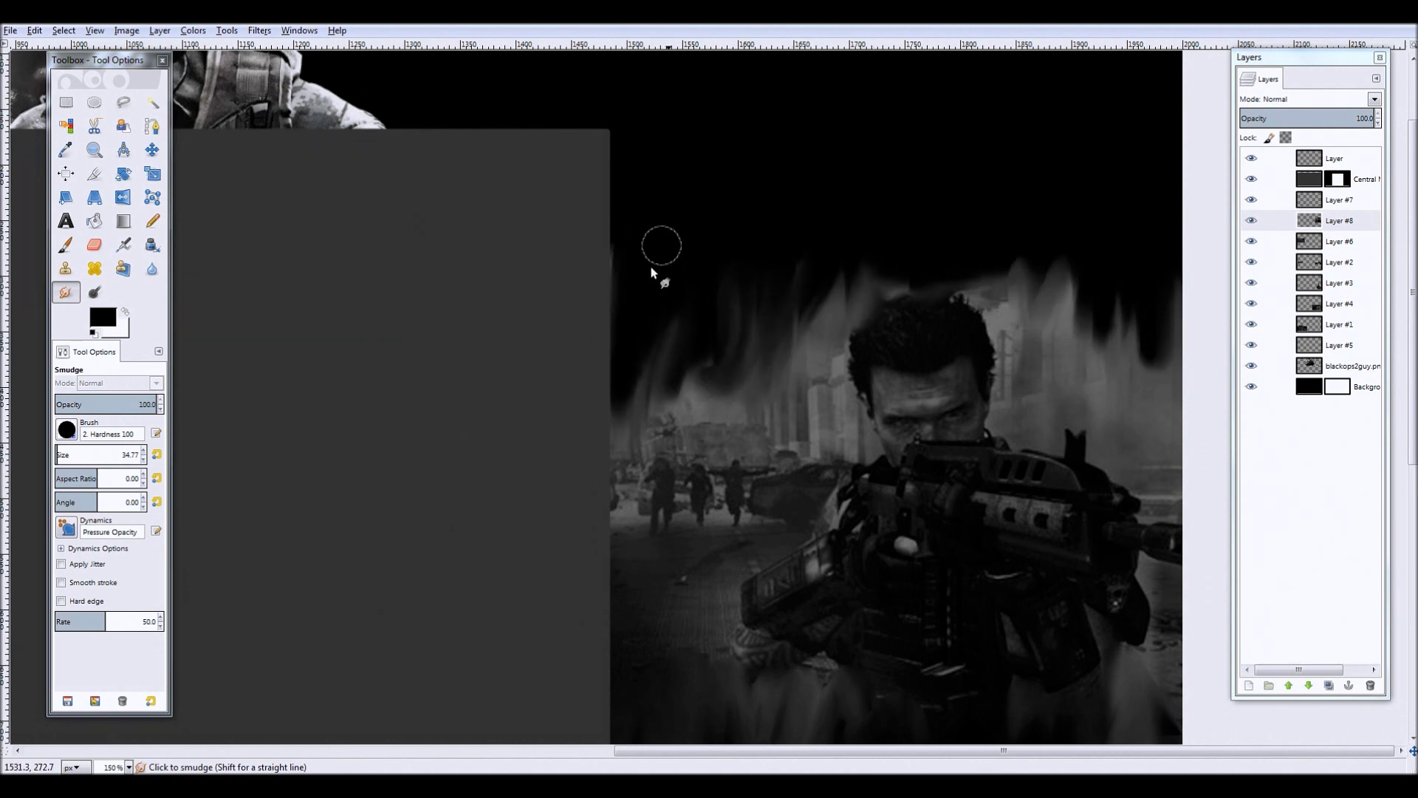
# - Scroll around the collage to inspect the smudged top edges
pyautogui.scroll(-3, 651, 273)
pyautogui.scroll(-1, 651, 274)
pyautogui.press('pagedown')
pyautogui.scroll(2, 517, 296)
pyautogui.scroll(2, 245, 322)
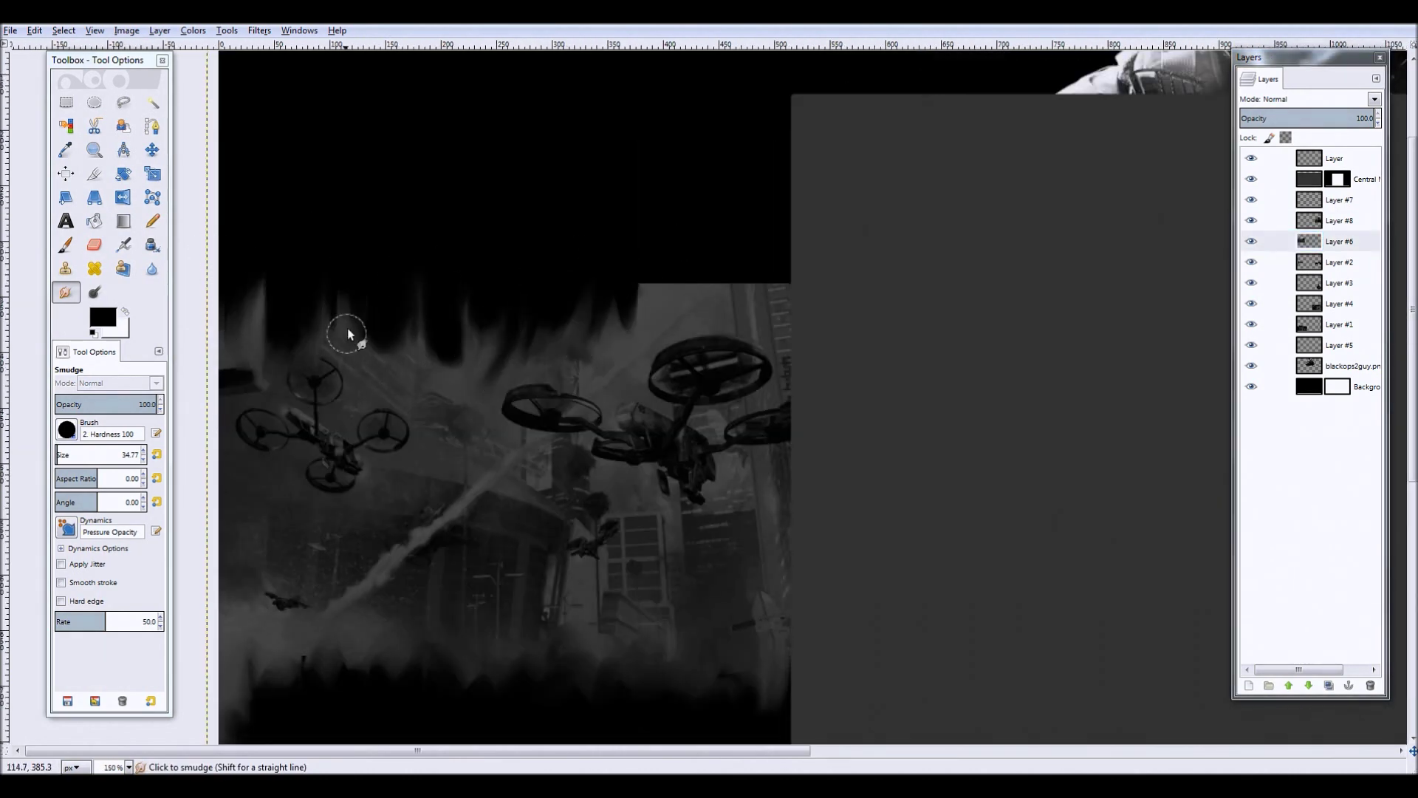
pyautogui.scroll(-2, 438, 378)
pyautogui.scroll(-1, 966, 370)
pyautogui.scroll(1, 316, 455)
pyautogui.scroll(2, 223, 451)
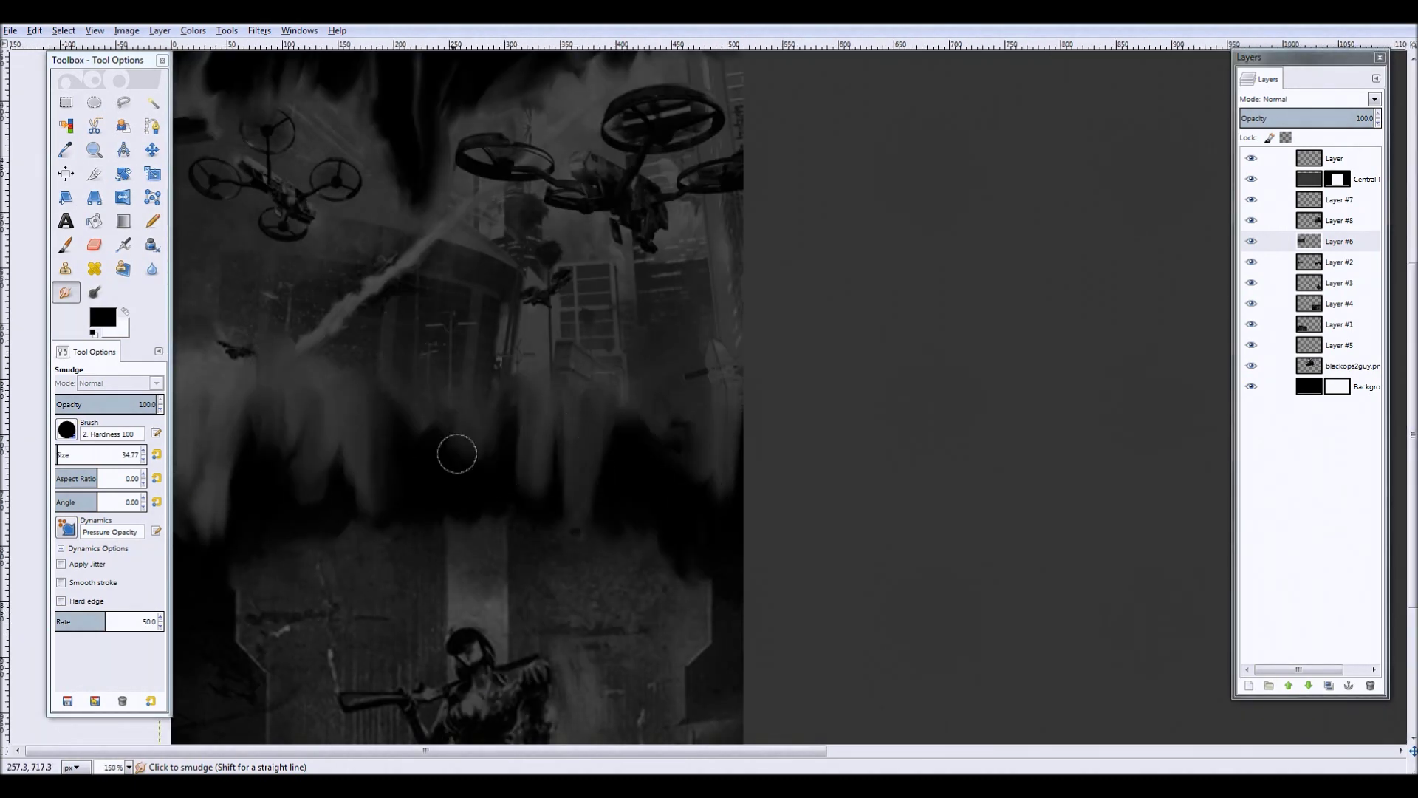
pyautogui.scroll(-2, 453, 419)
pyautogui.scroll(2, 263, 453)
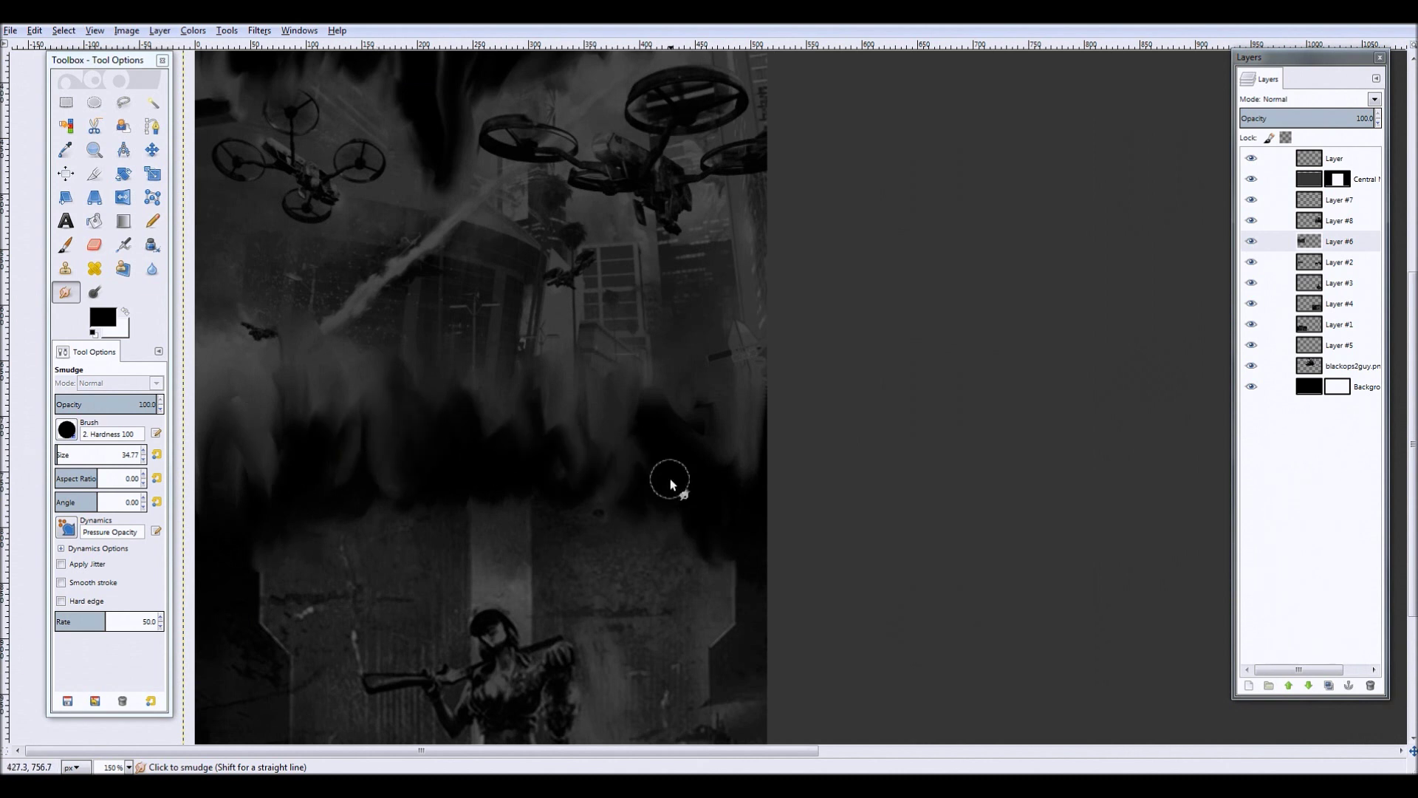
pyautogui.scroll(-3, 747, 476)
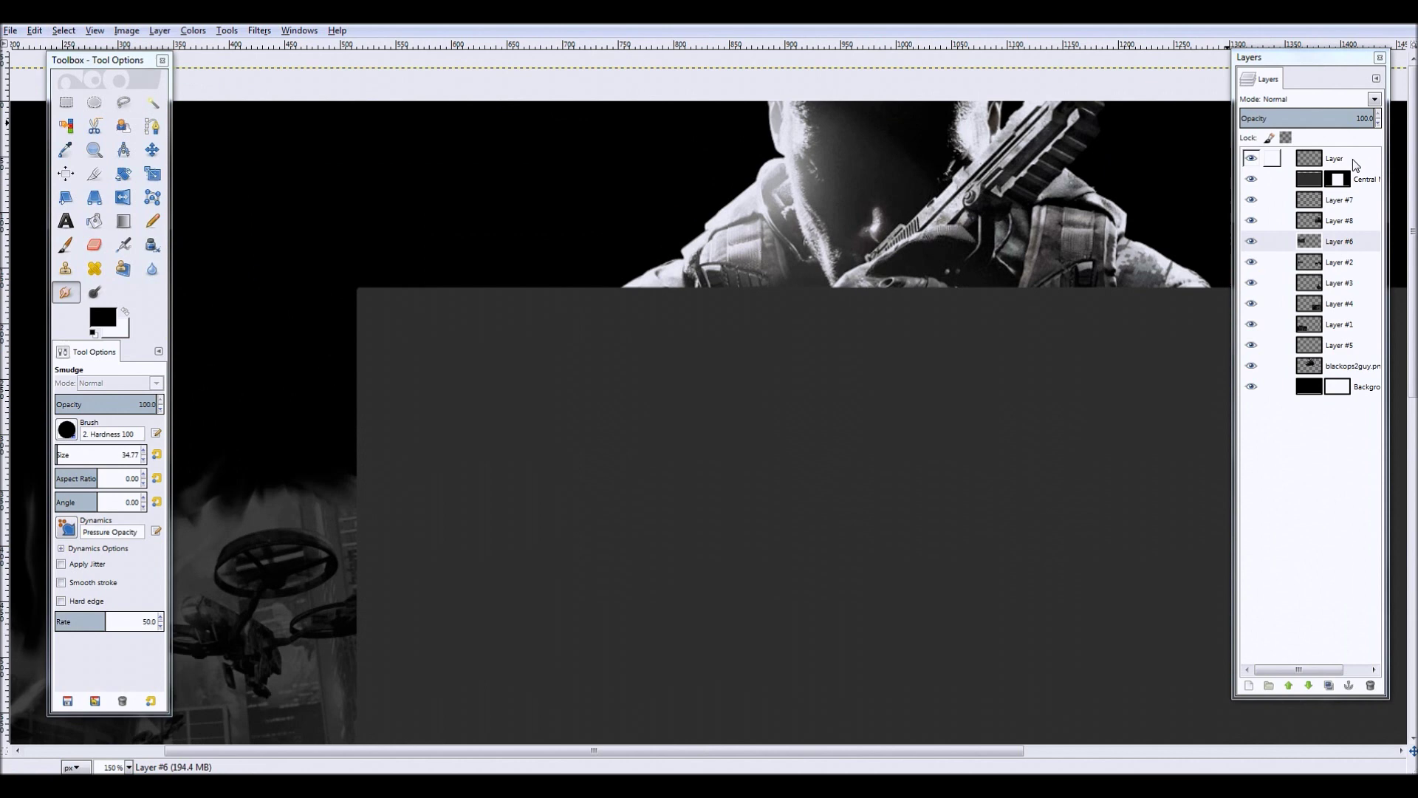
# - Select the topmost layer and shift the top-centre soldier image to the left
pyautogui.click(1355, 164)
pyautogui.scroll(-2, 668, 127)
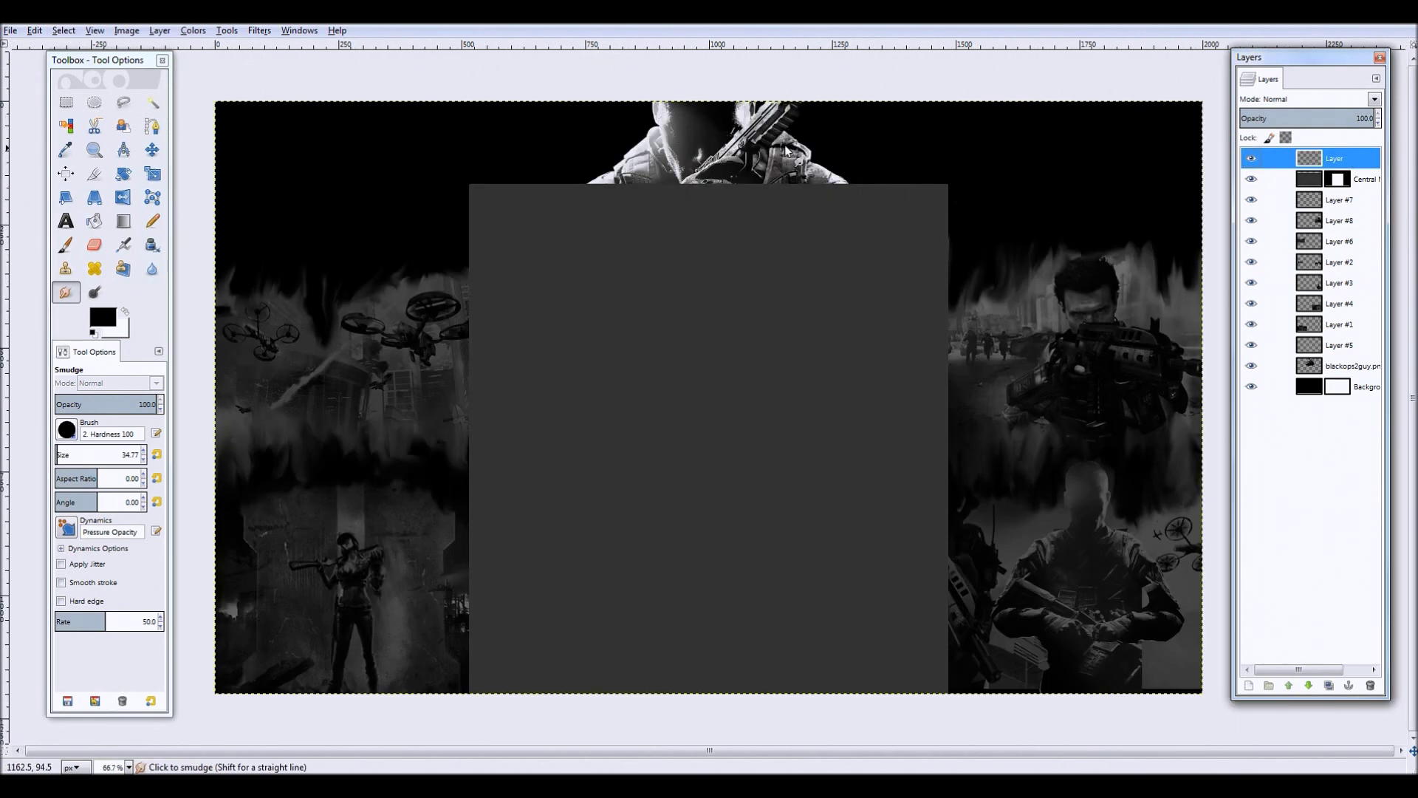
pyautogui.scroll(-1, 767, 122)
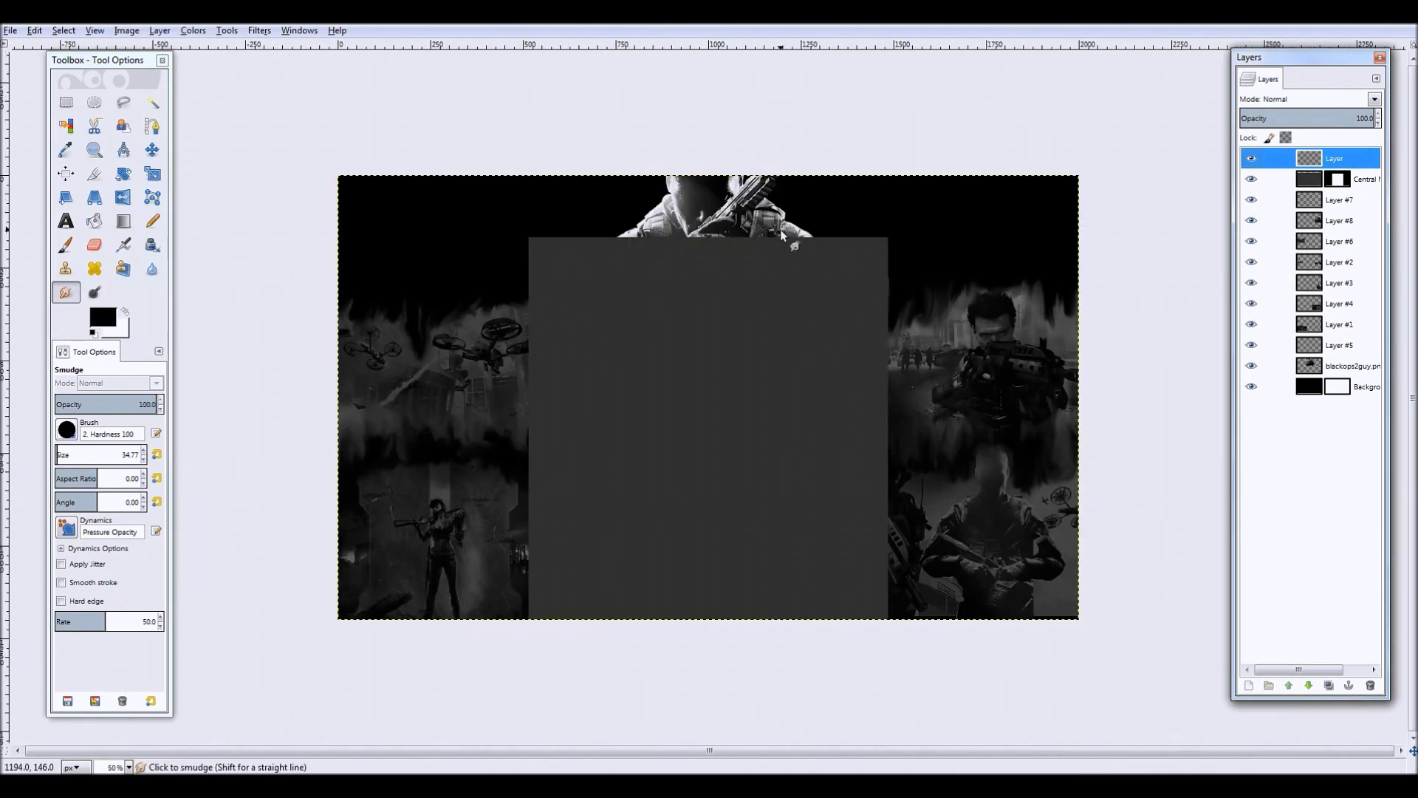
pyautogui.press('m')
pyautogui.moveTo(715, 204); pyautogui.dragTo(436, 204)
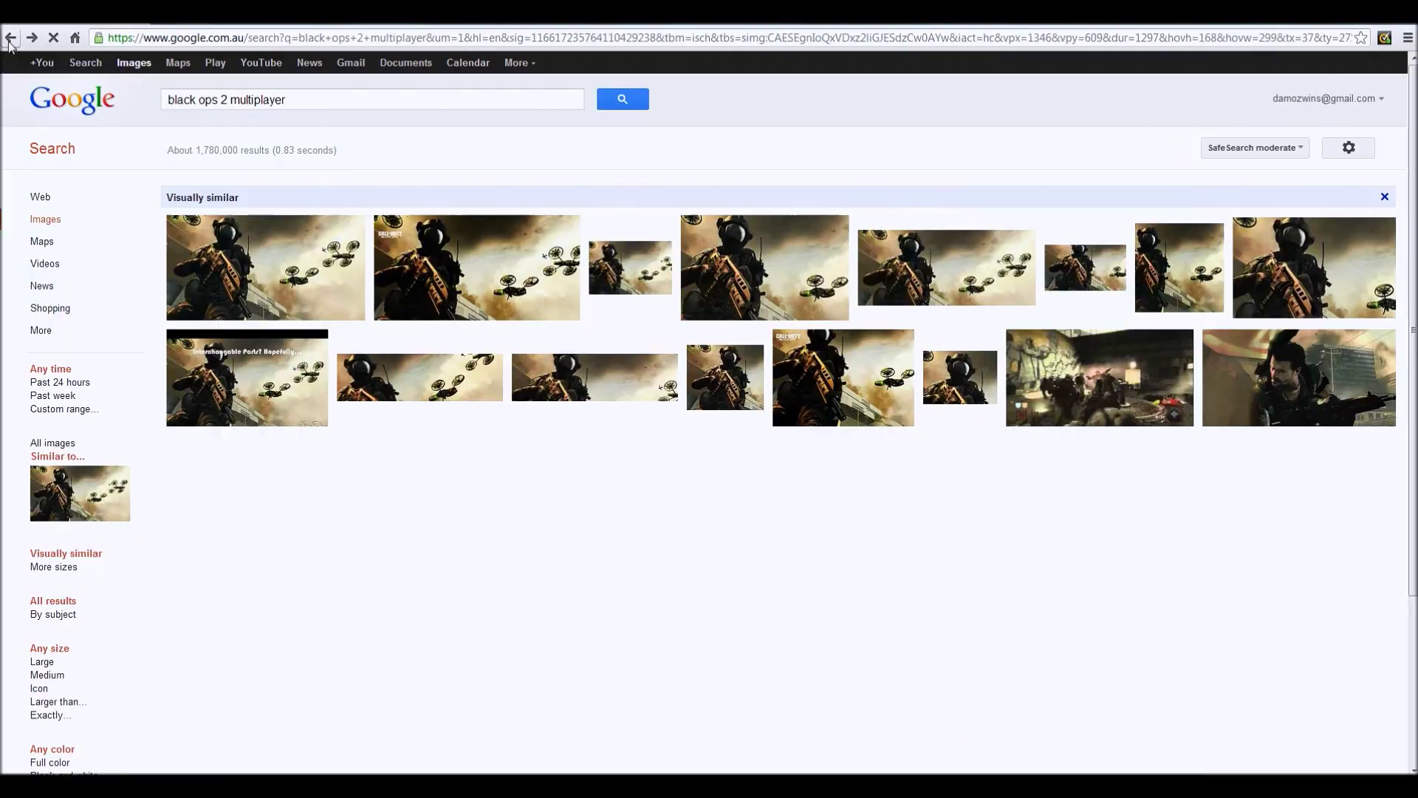
# - Search Chrome for 'black ops 2 zombies' and copy a full-size zombie screenshot
pyautogui.doubleClick(251, 100)
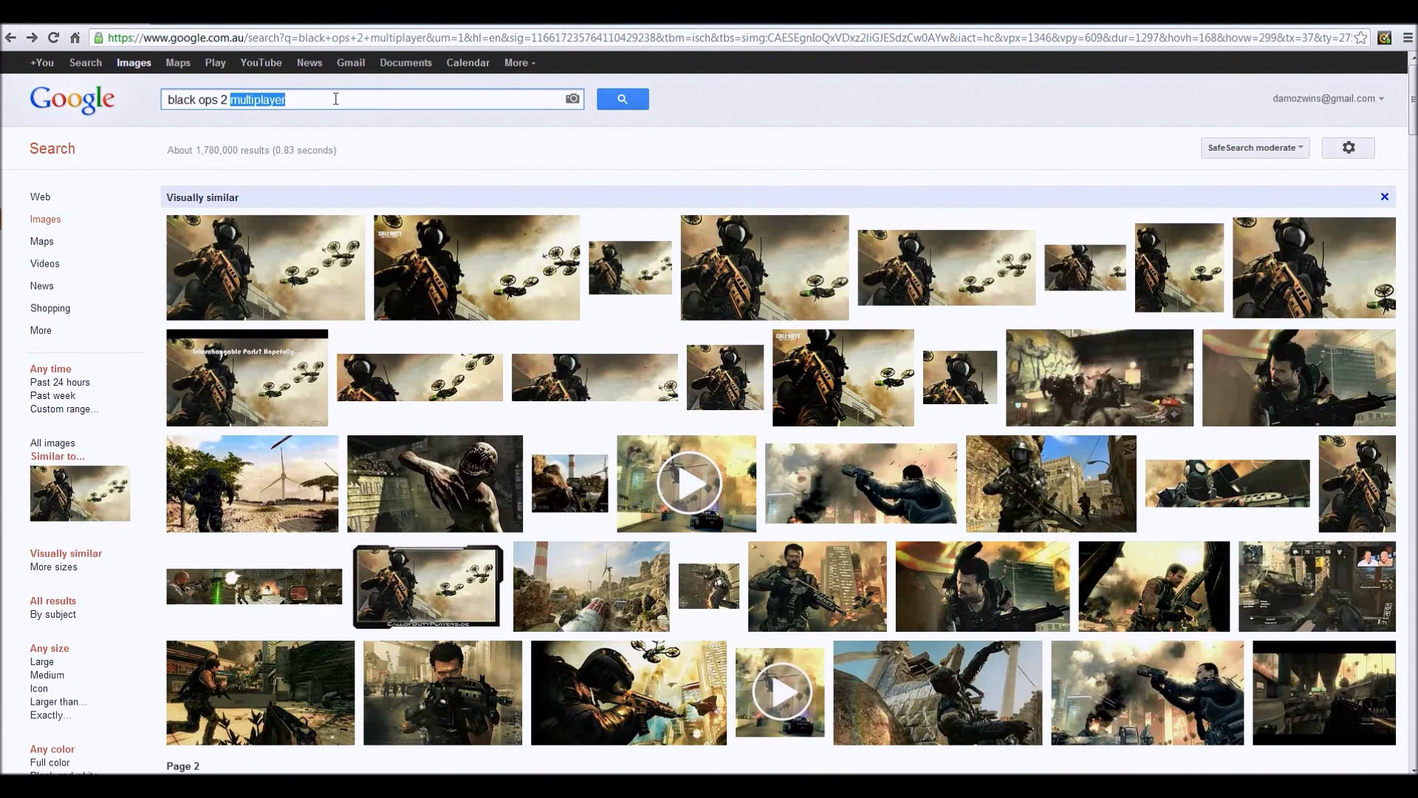
pyautogui.write('zombies')
pyautogui.press('Return')
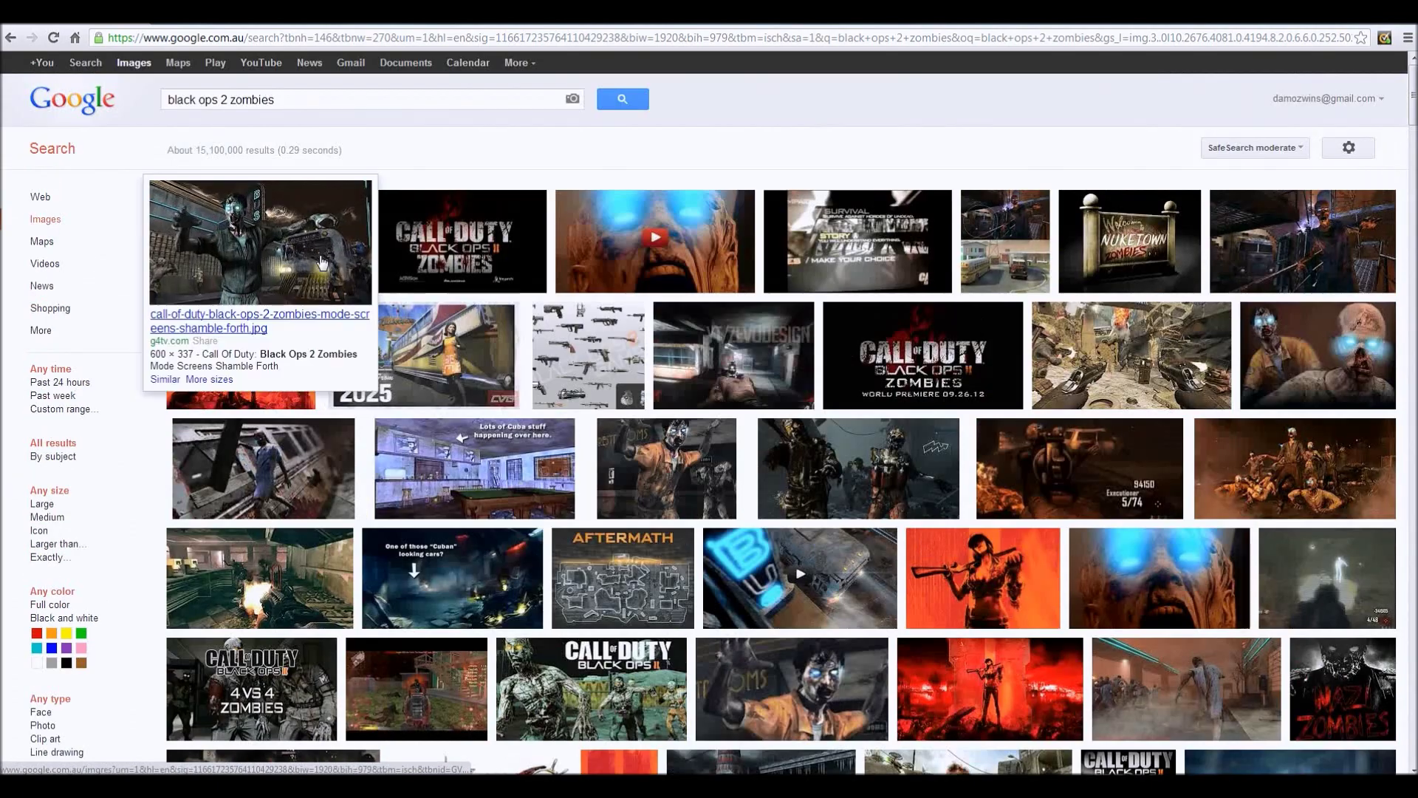
pyautogui.click(164, 379)
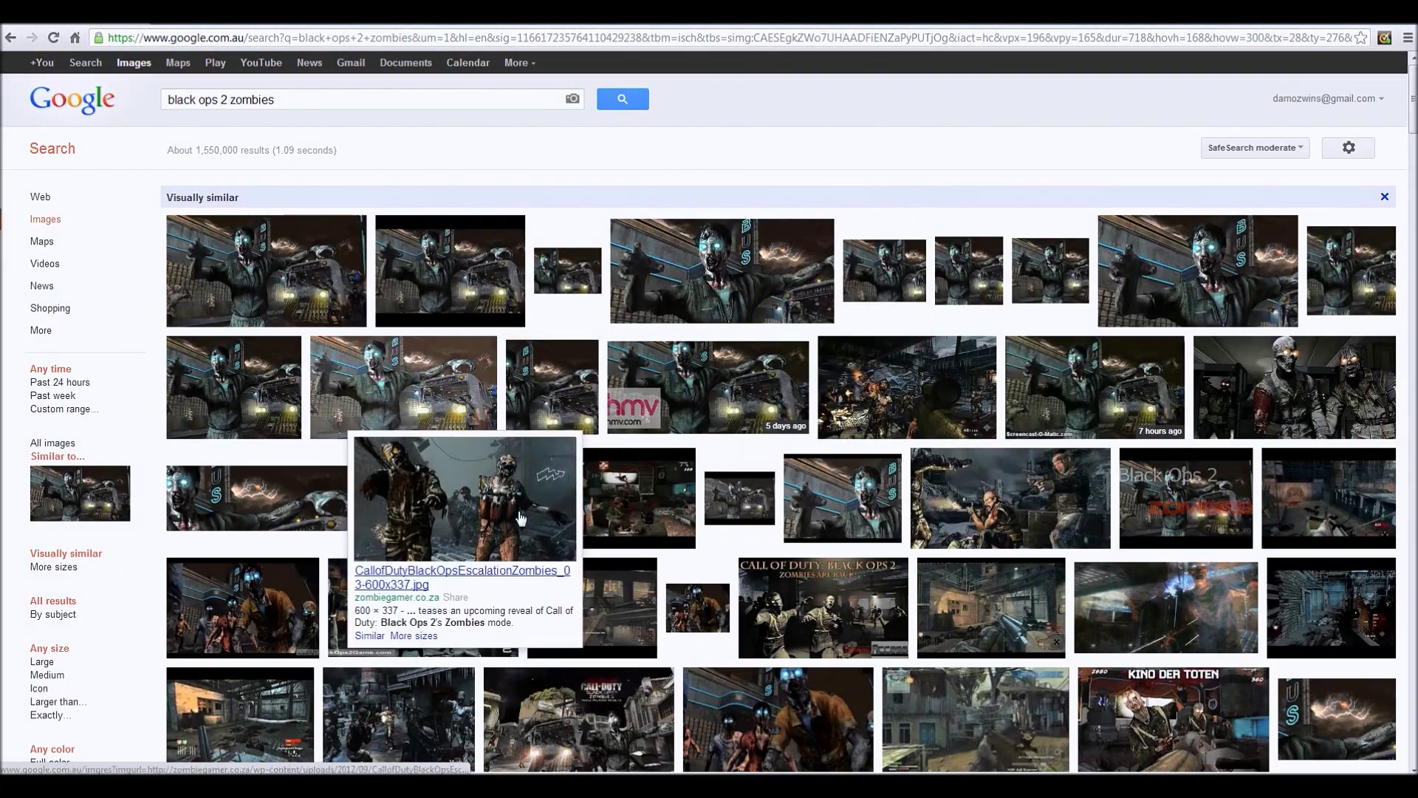
pyautogui.click(520, 520)
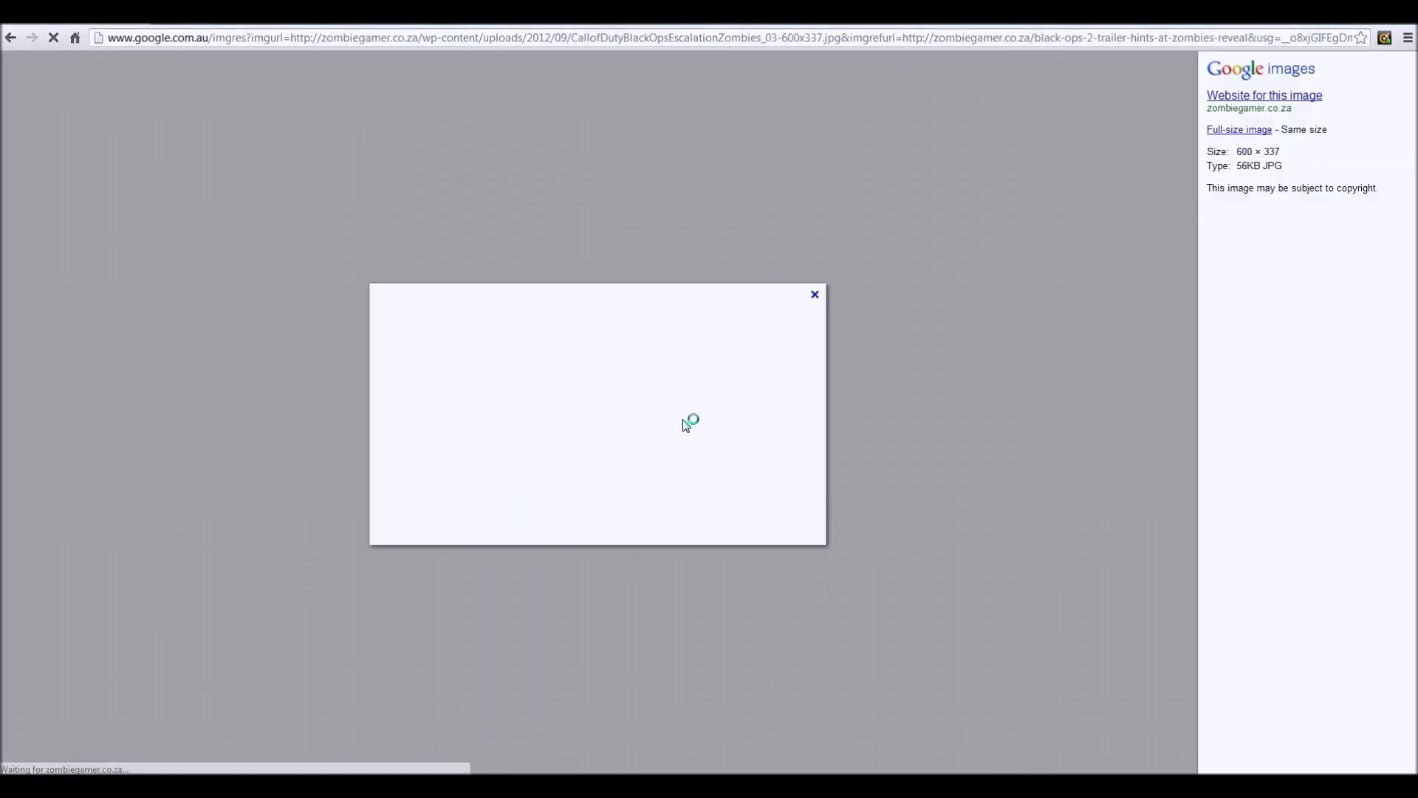
pyautogui.rightClick(665, 370)
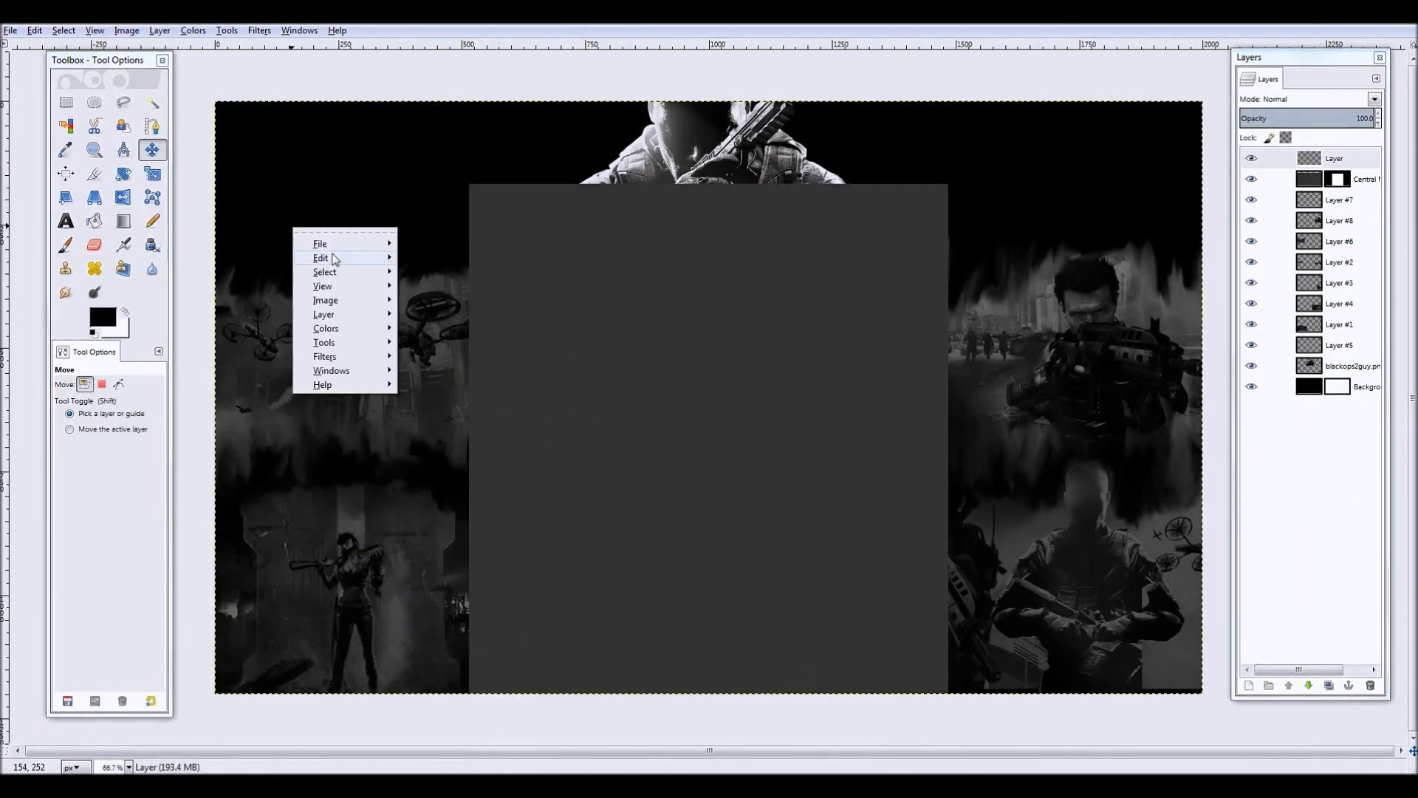
pyautogui.click(464, 222)
pyautogui.click(160, 31)
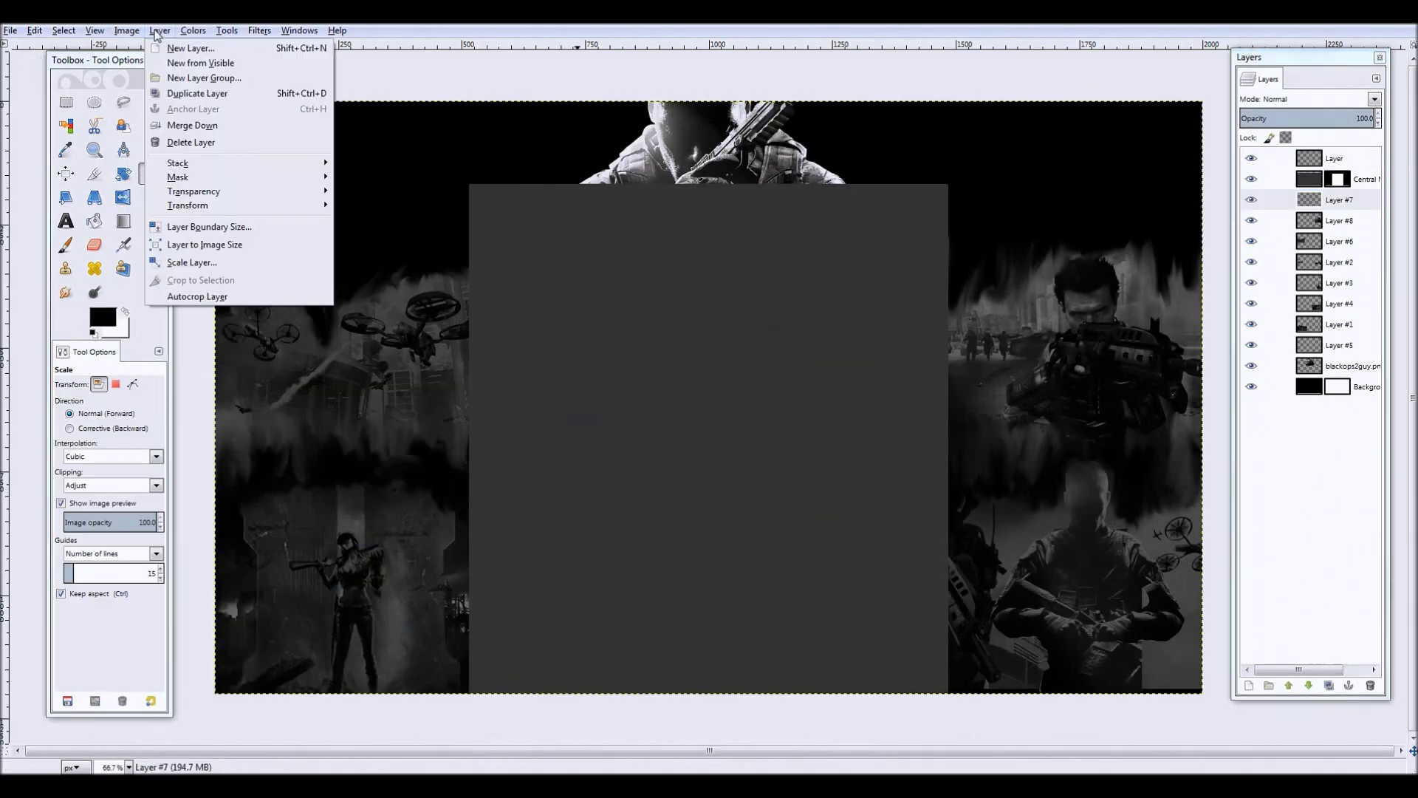
pyautogui.hotkey('ctrl', 'v')
pyautogui.press('m')
pyautogui.moveTo(629, 377); pyautogui.dragTo(283, 173)
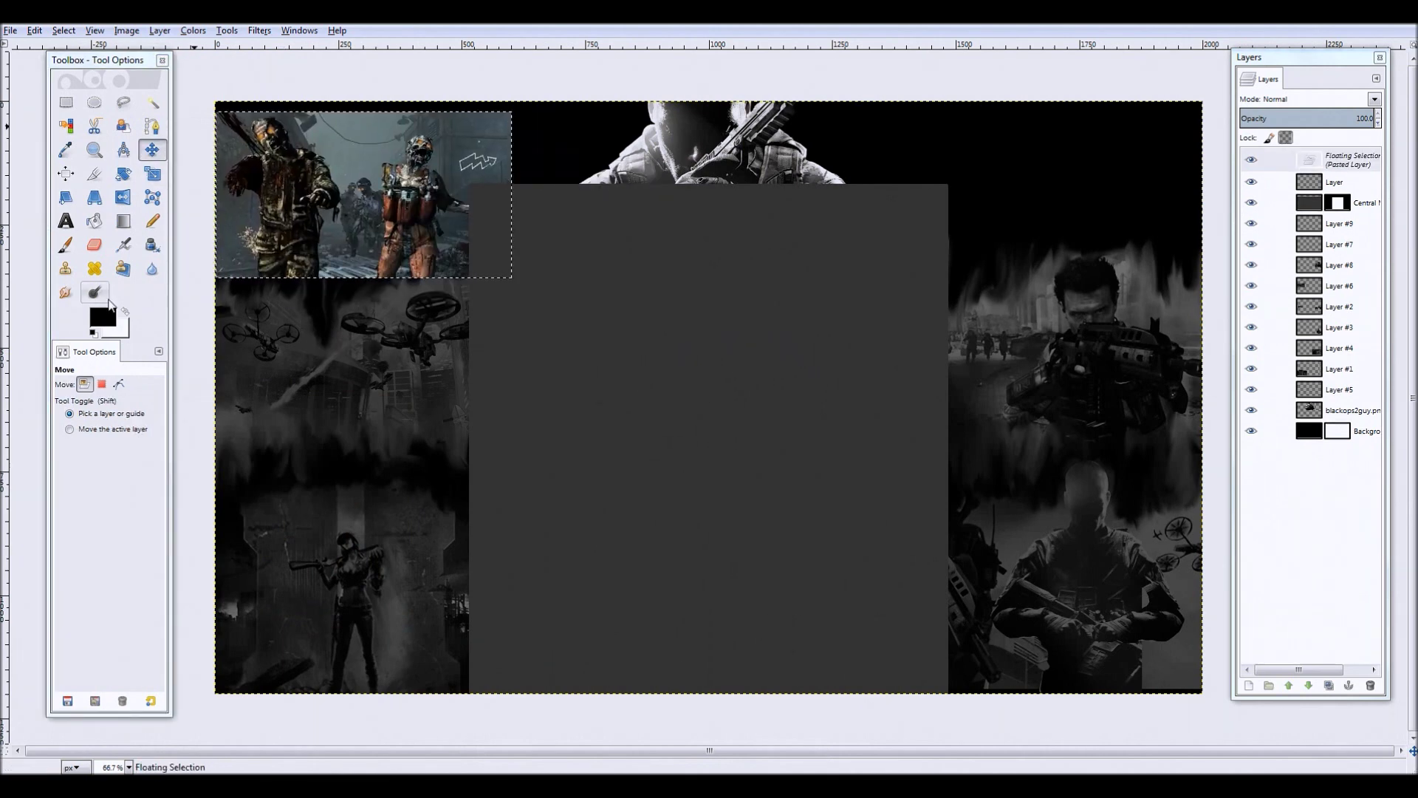
pyautogui.press('1')
pyautogui.moveTo(440, 224); pyautogui.dragTo(432, 218)
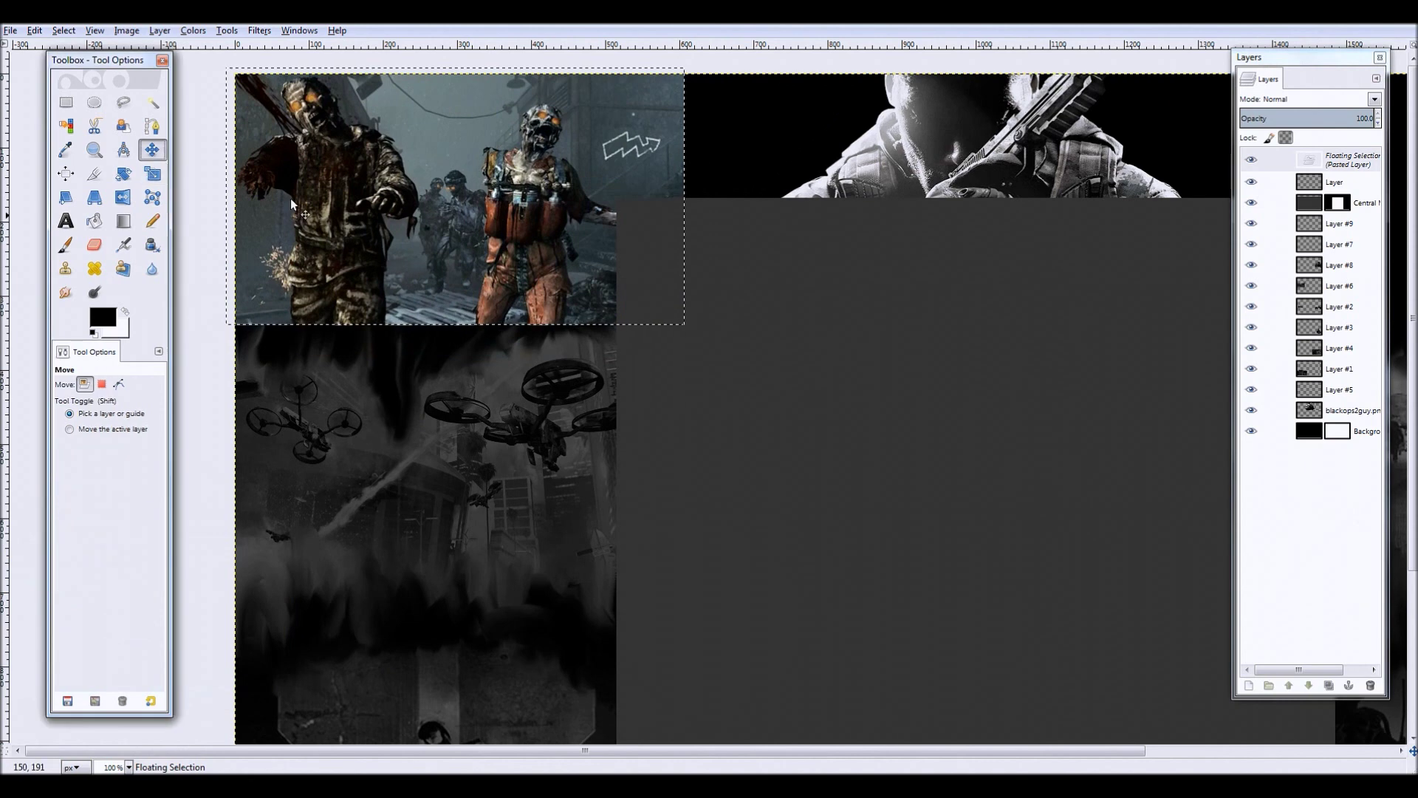
pyautogui.hotkey('ctrl', 'h')
pyautogui.press('+')
pyautogui.click(193, 31)
pyautogui.click(217, 84)
pyautogui.moveTo(166, 491); pyautogui.dragTo(44, 491)
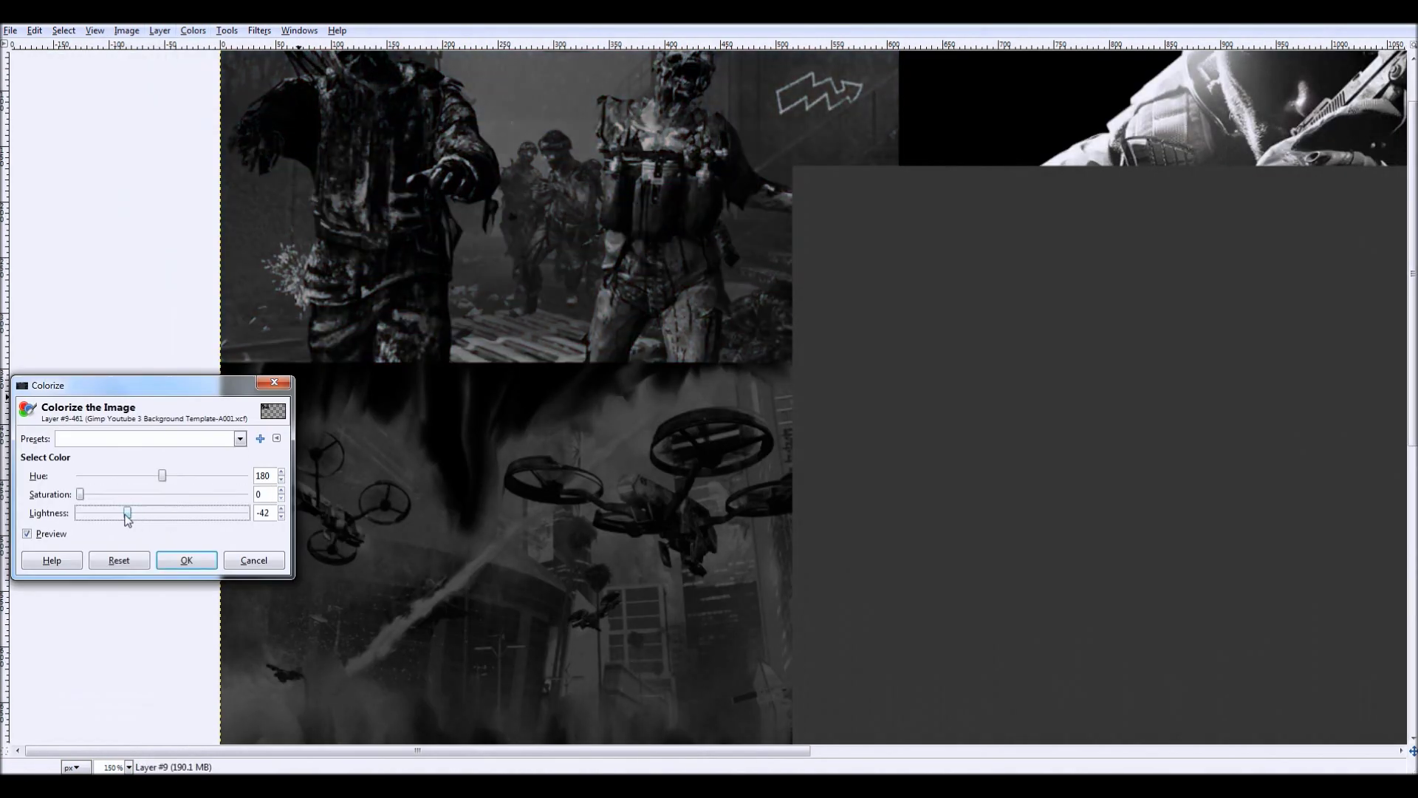
pyautogui.scroll(2, 341, 441)
pyautogui.click(184, 560)
pyautogui.click(65, 292)
pyautogui.scroll(-3, 601, 386)
pyautogui.scroll(3, 602, 387)
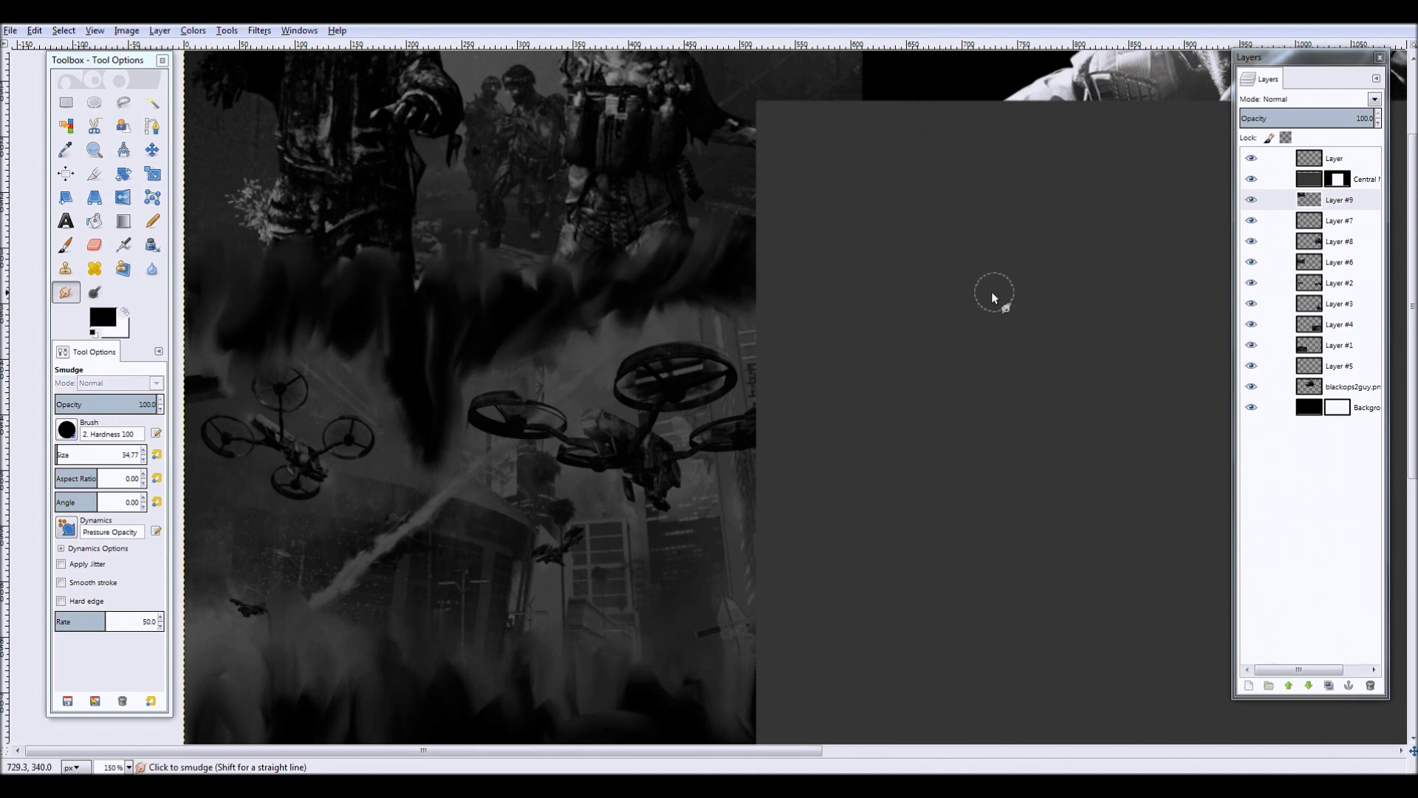
pyautogui.scroll(-2, 680, 268)
pyautogui.scroll(-3, 554, 299)
pyautogui.scroll(1, 547, 349)
pyautogui.scroll(3, 547, 349)
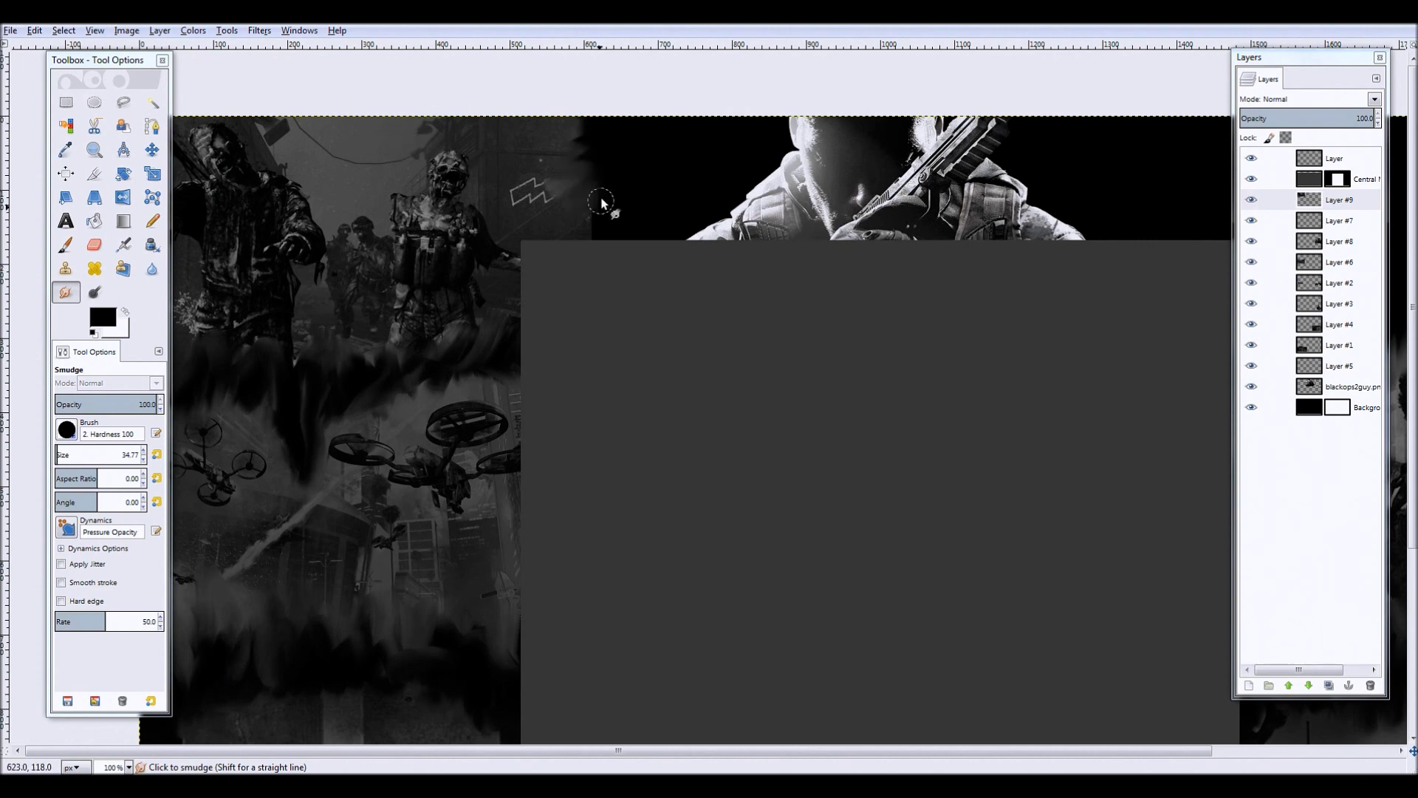
pyautogui.scroll(-1, 261, 96)
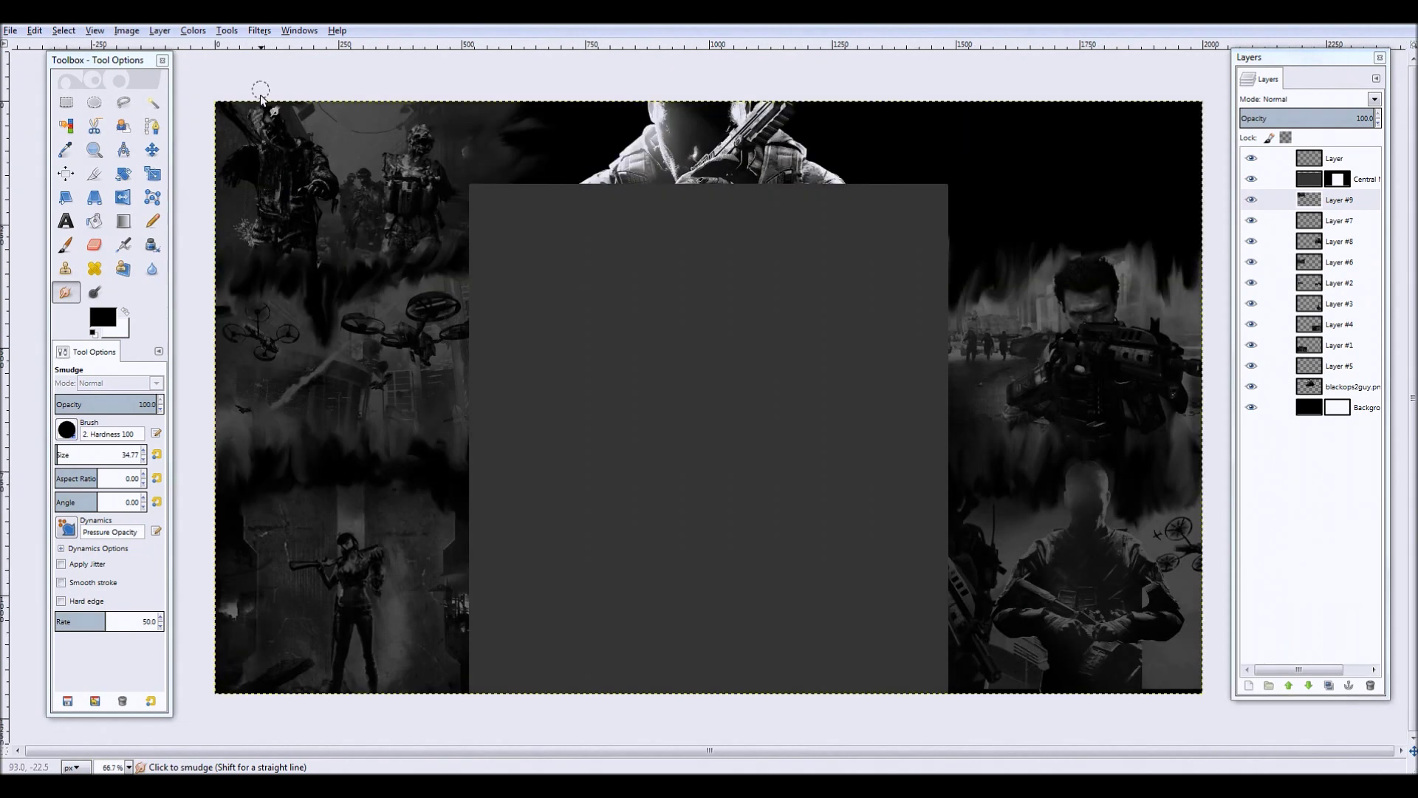
pyautogui.scroll(-2, 606, 184)
pyautogui.scroll(2, 1056, 340)
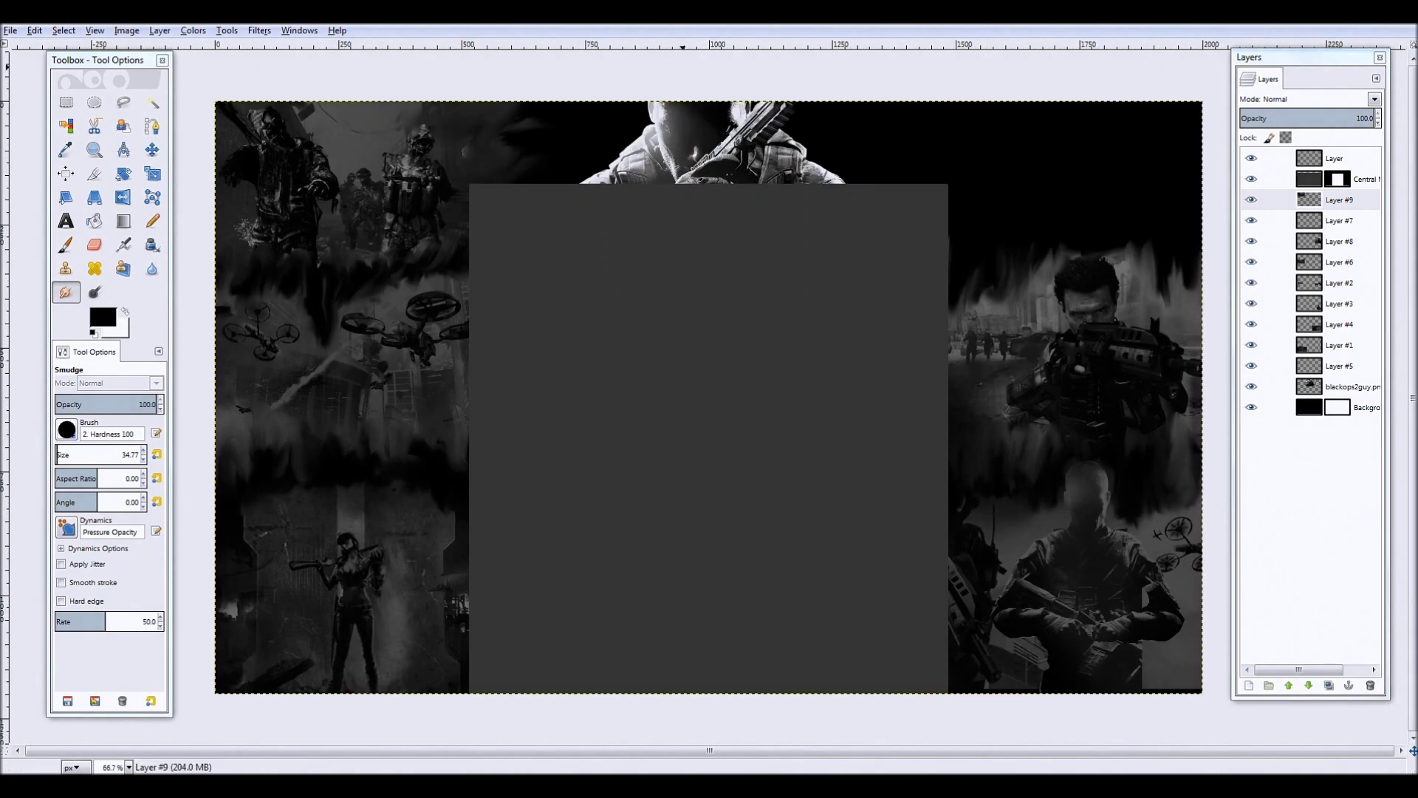
pyautogui.scroll(2, 602, 221)
pyautogui.press('o')
pyautogui.click(738, 443)
pyautogui.press('p')
pyautogui.moveTo(802, 263); pyautogui.dragTo(732, 270)
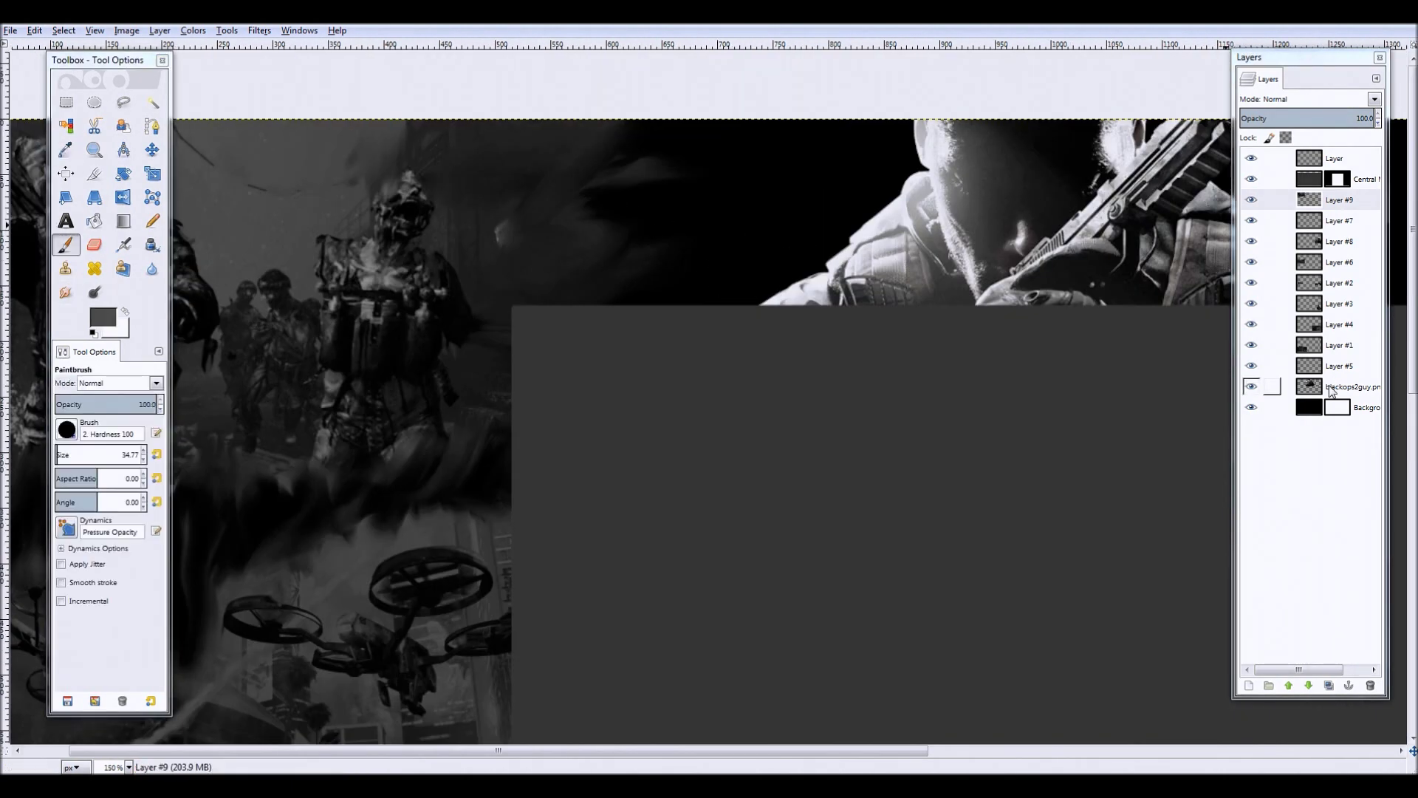
pyautogui.click(1332, 390)
pyautogui.scroll(-3, 798, 496)
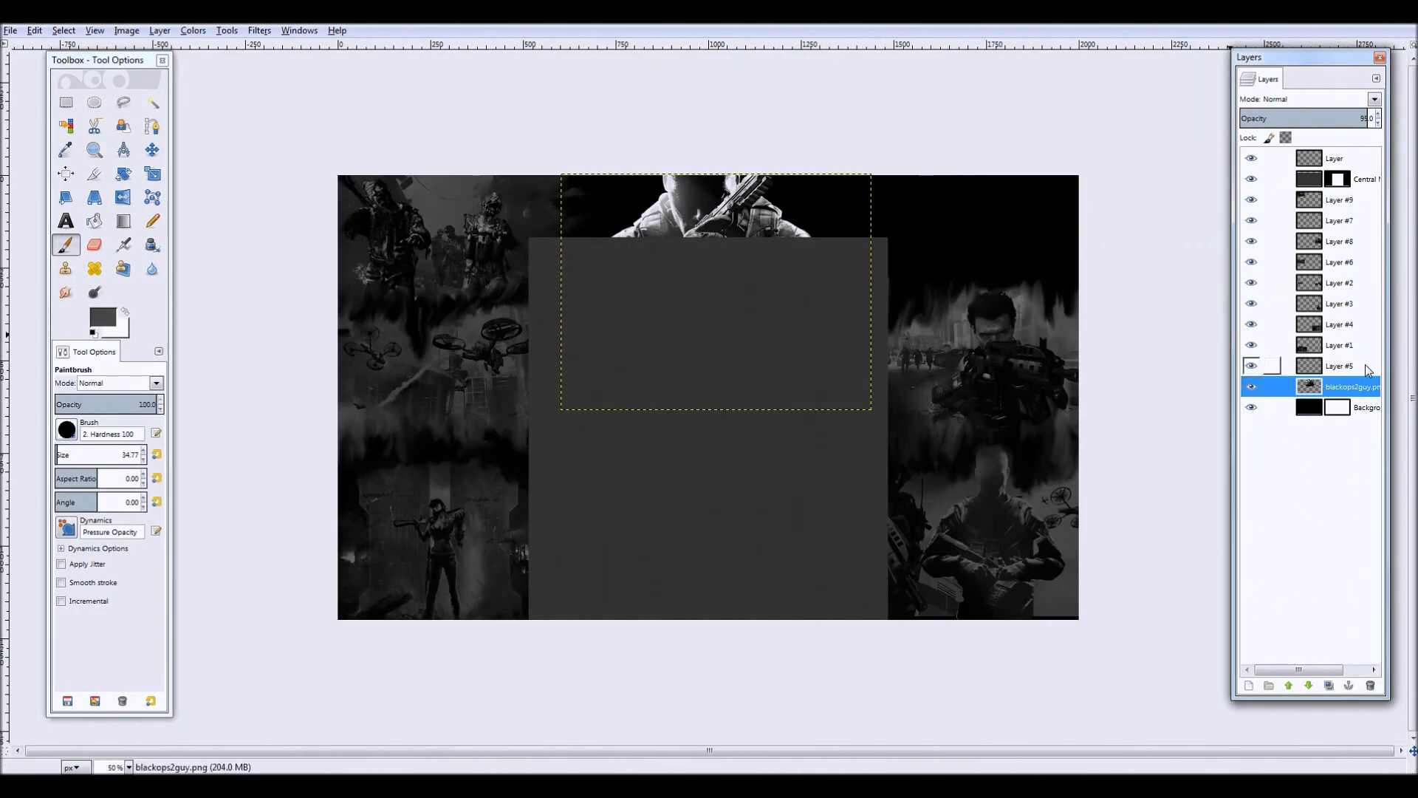
pyautogui.scroll(1, 1004, 475)
pyautogui.click(1339, 262)
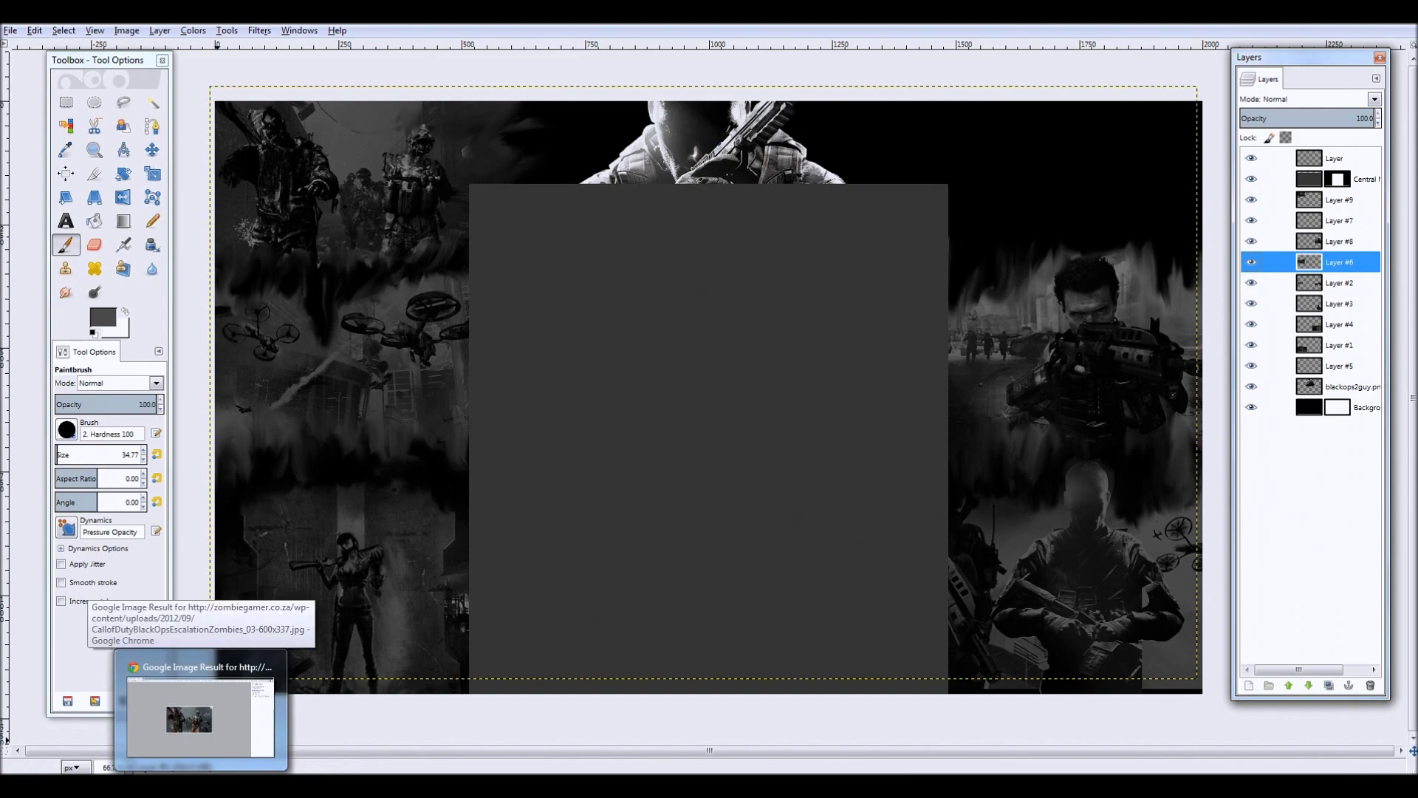
pyautogui.click(199, 717)
pyautogui.click(11, 38)
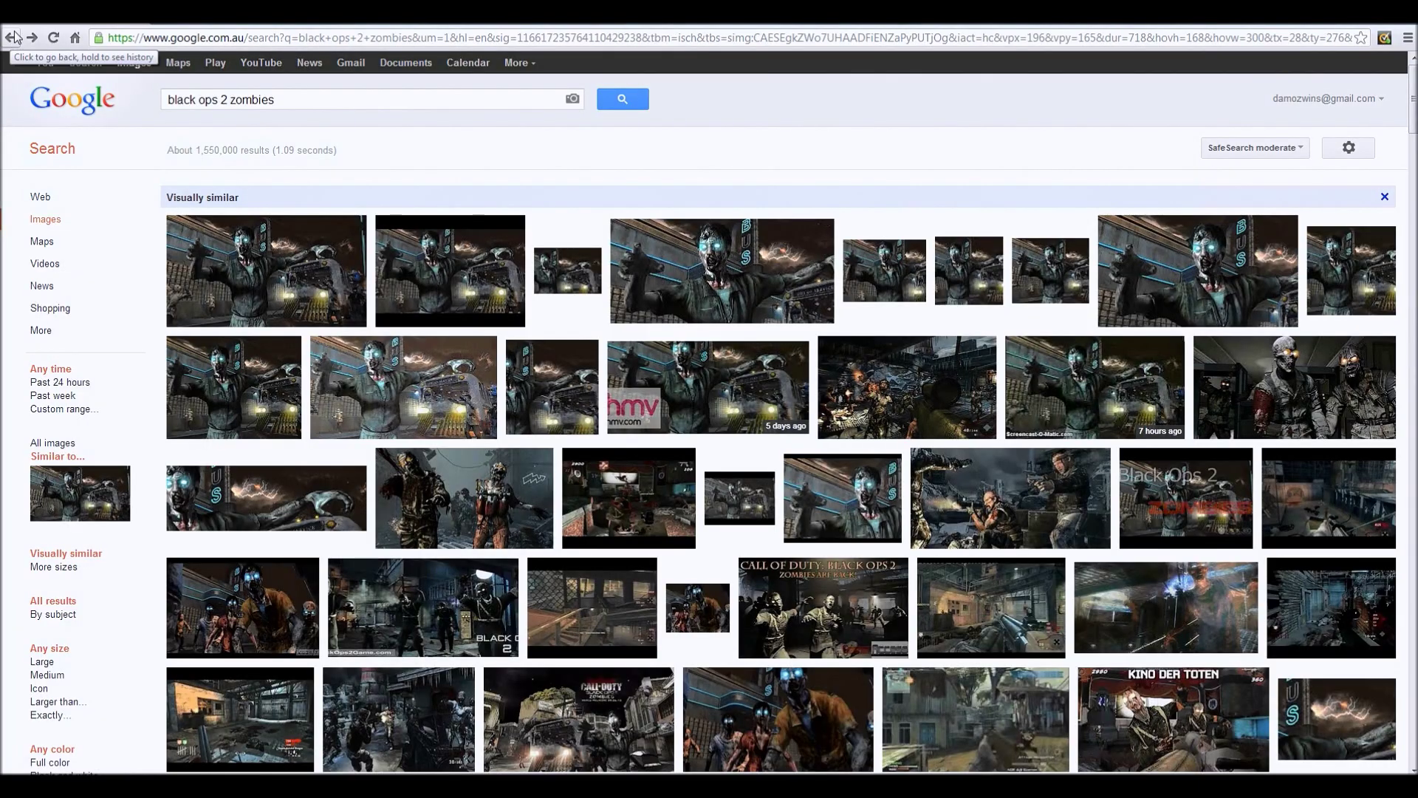
pyautogui.press('BackSpace')
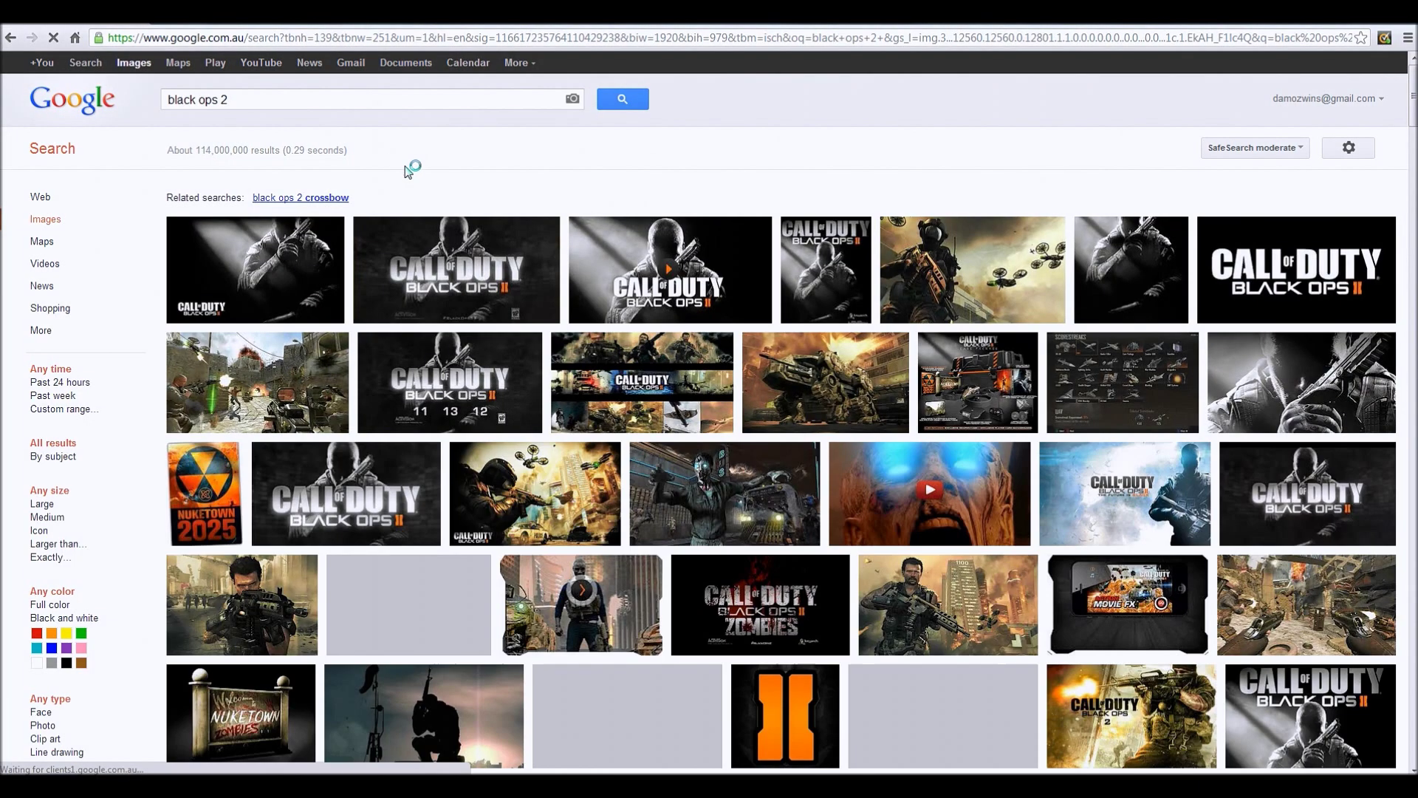
pyautogui.click(743, 347)
pyautogui.rightClick(1043, 253)
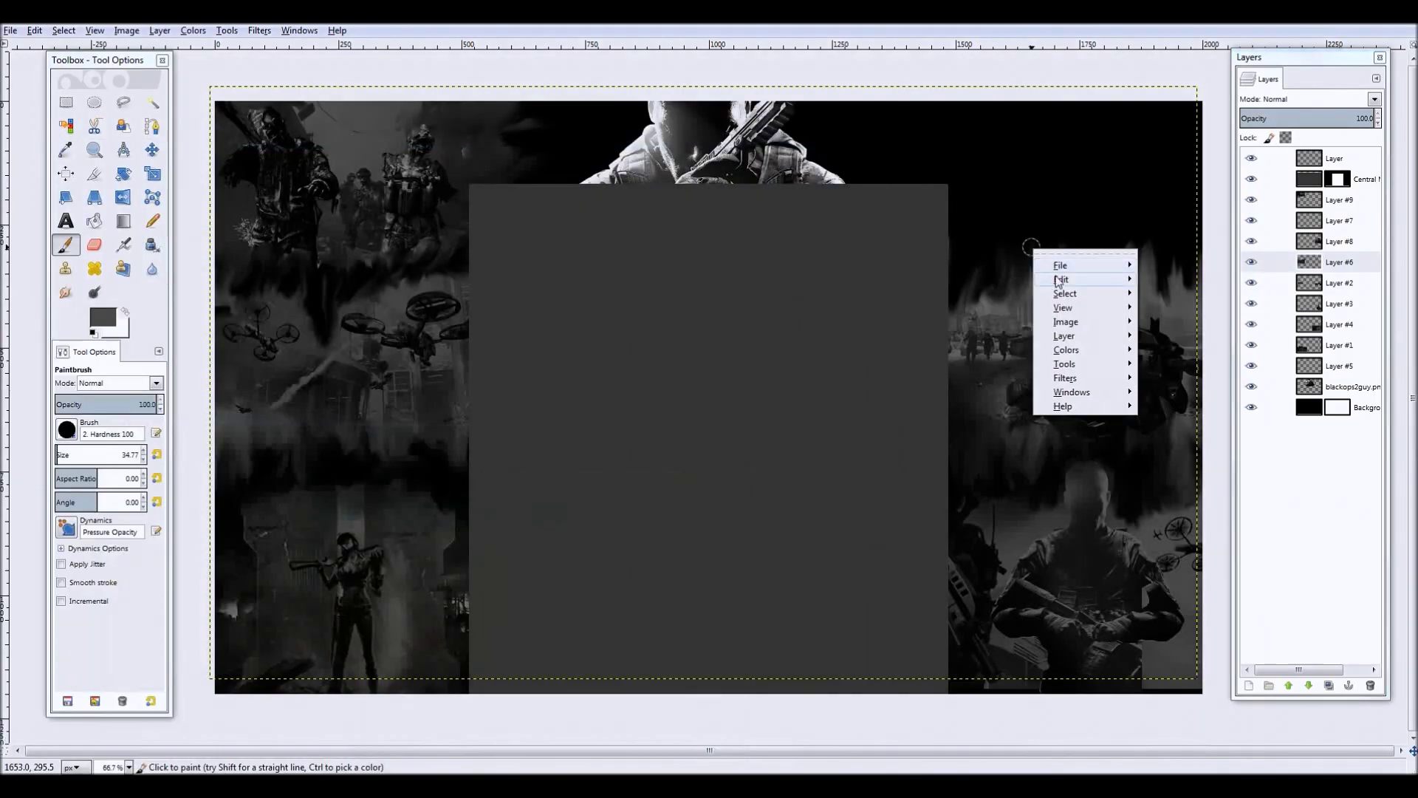
# - Paste the tank image, move it to the top-right corner, and anchor it
pyautogui.rightClick(855, 94)
pyautogui.hotkey('ctrl', 'v')
pyautogui.press('m')
pyautogui.moveTo(676, 422); pyautogui.dragTo(1022, 183)
pyautogui.press('-')
pyautogui.hotkey('ctrl', 'h')
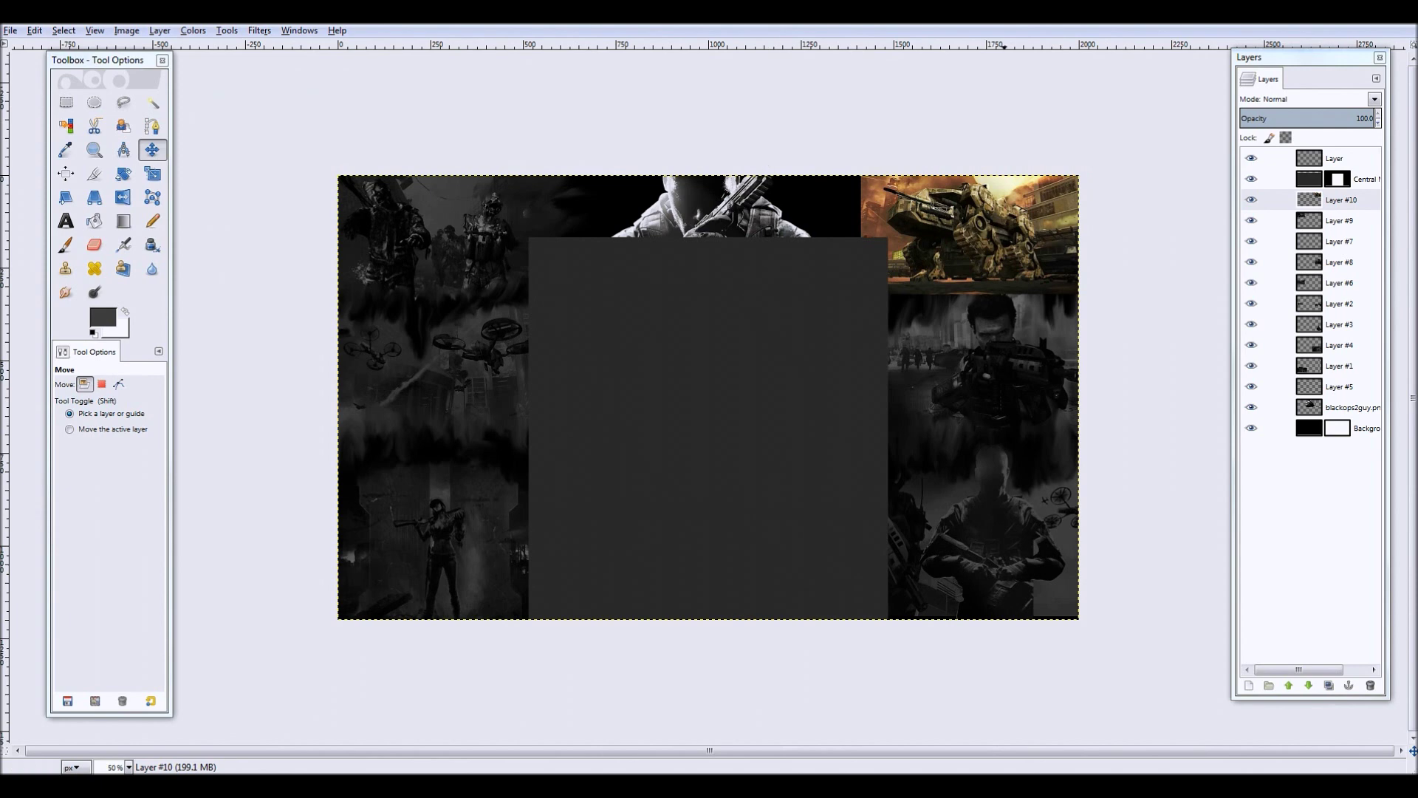
# - Colorize the tank grey and darker with saturation 0 and lightness -35
pyautogui.press('Tab')
pyautogui.moveTo(164, 494); pyautogui.dragTo(79, 494)
pyautogui.moveTo(162, 513); pyautogui.dragTo(133, 513)
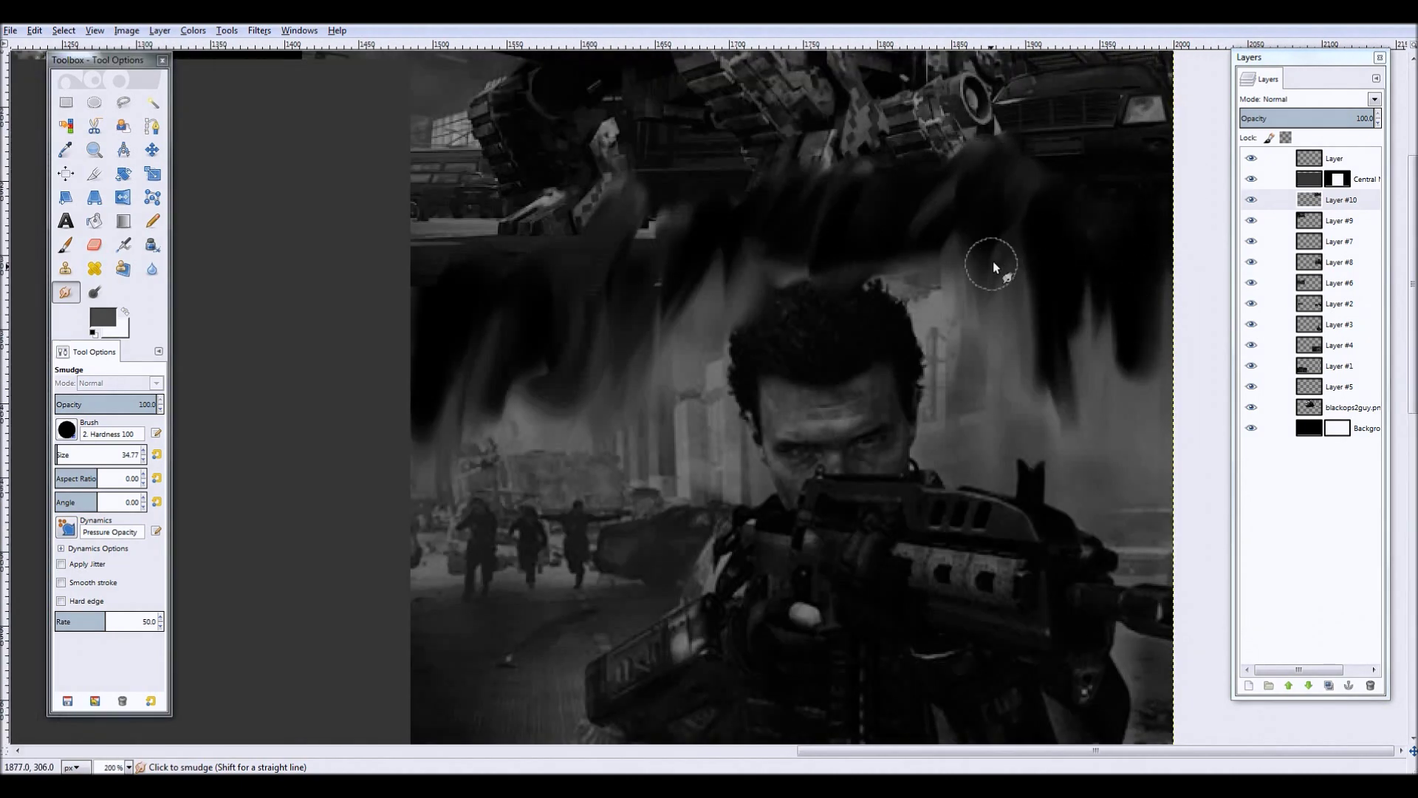
# - Blend the tank's edges, then delete the top-centre blackops2guy.png layer
pyautogui.scroll(5, 597, 456)
pyautogui.scroll(5, 264, 225)
pyautogui.hscroll(-3, 319, 206)
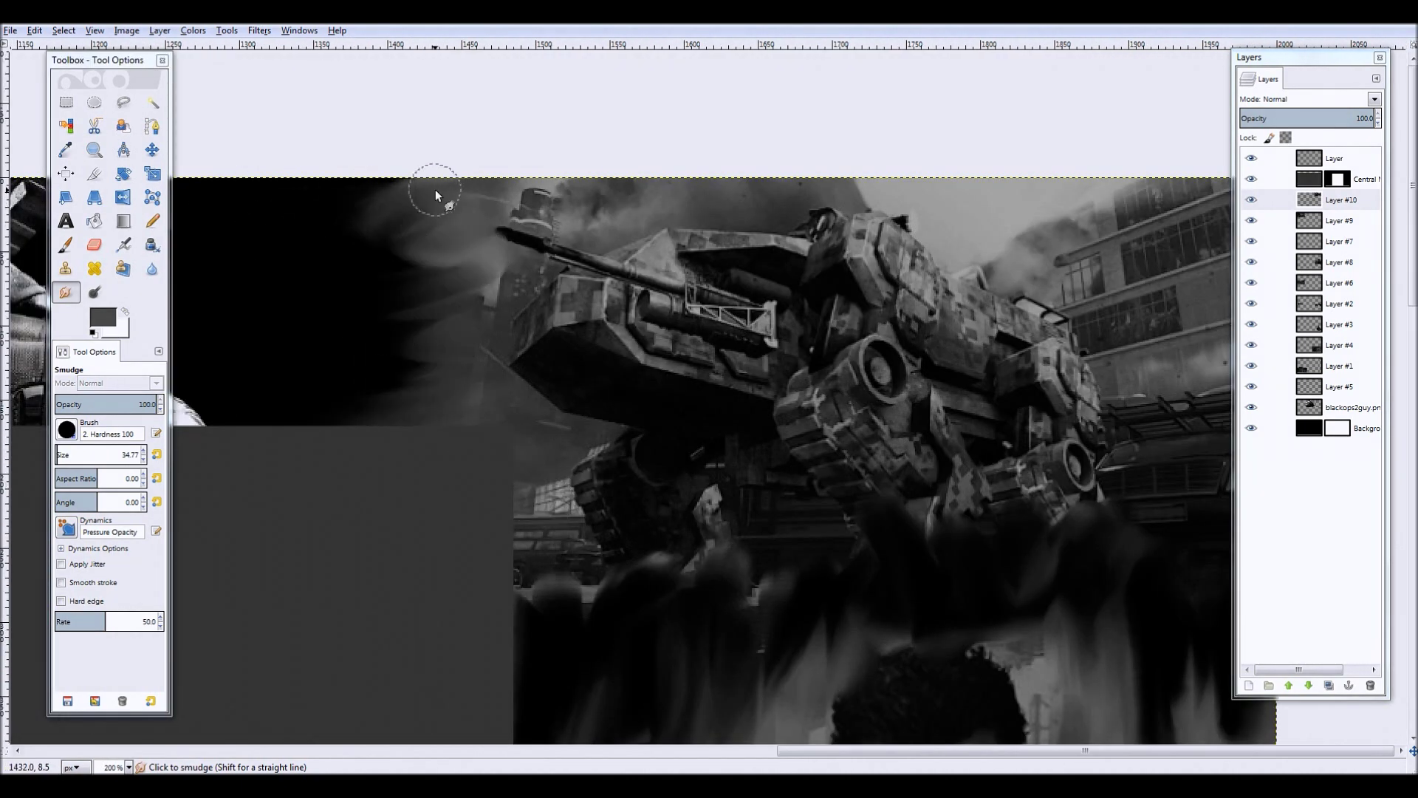
pyautogui.keyDown('ctrl'); pyautogui.scroll(-3, 352, 421); pyautogui.keyUp('ctrl')
pyautogui.keyDown('ctrl'); pyautogui.scroll(-2, 1076, 205); pyautogui.keyUp('ctrl')
pyautogui.keyDown('ctrl'); pyautogui.scroll(2, 690, 85); pyautogui.keyUp('ctrl')
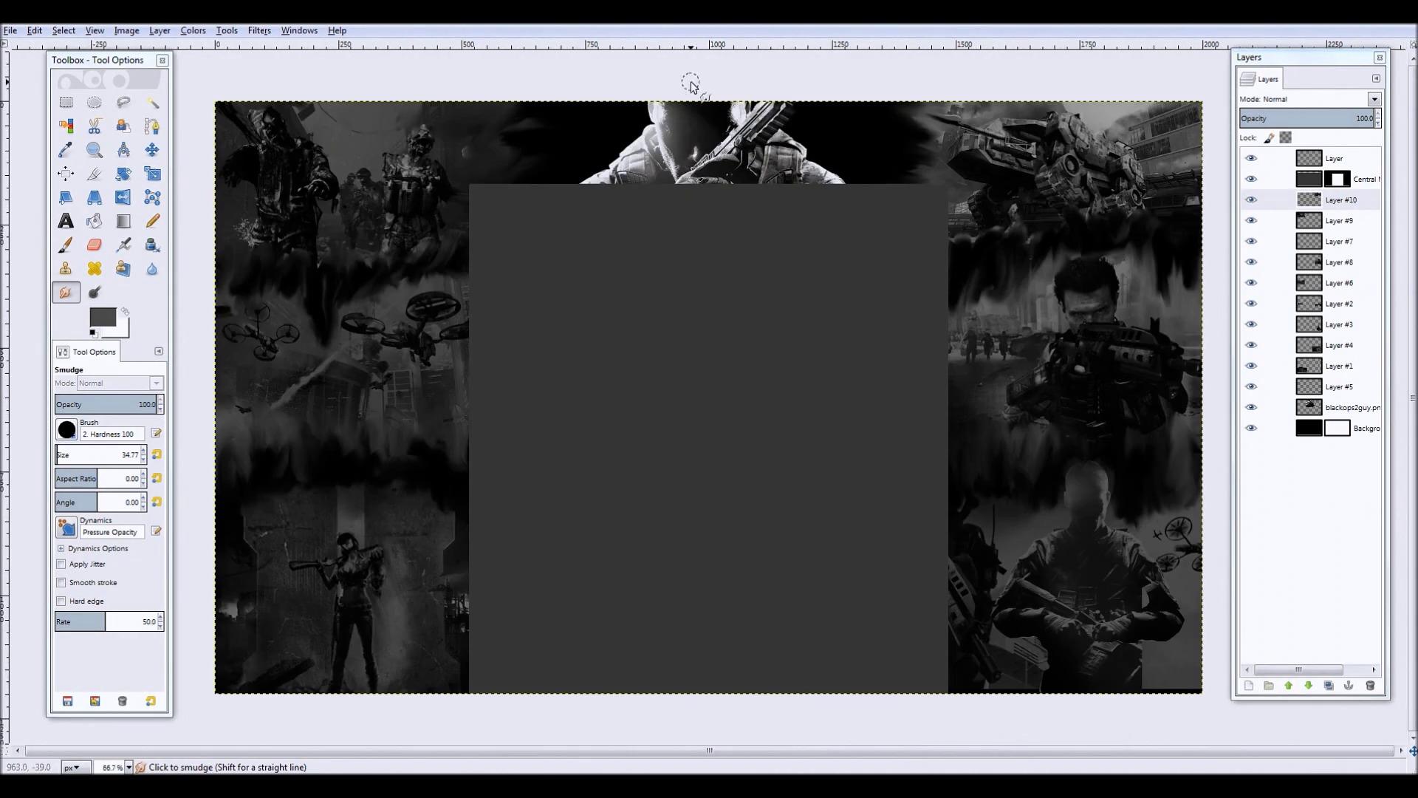
pyautogui.click(1344, 407)
pyautogui.click(1371, 686)
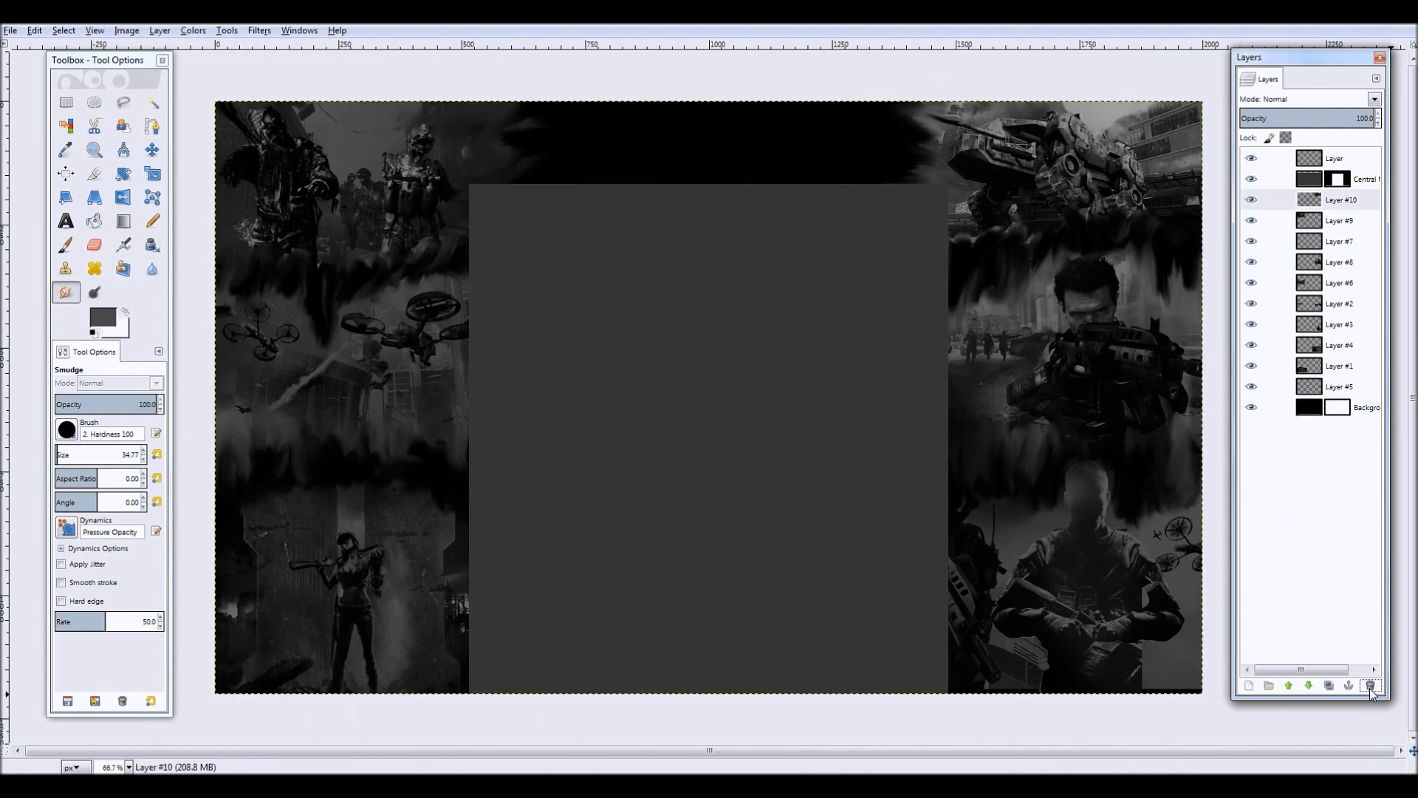
# - Add a new layer, open blackops2guy.png as a layer, shrink it and move it up-right
pyautogui.click(1249, 686)
pyautogui.press('Return')
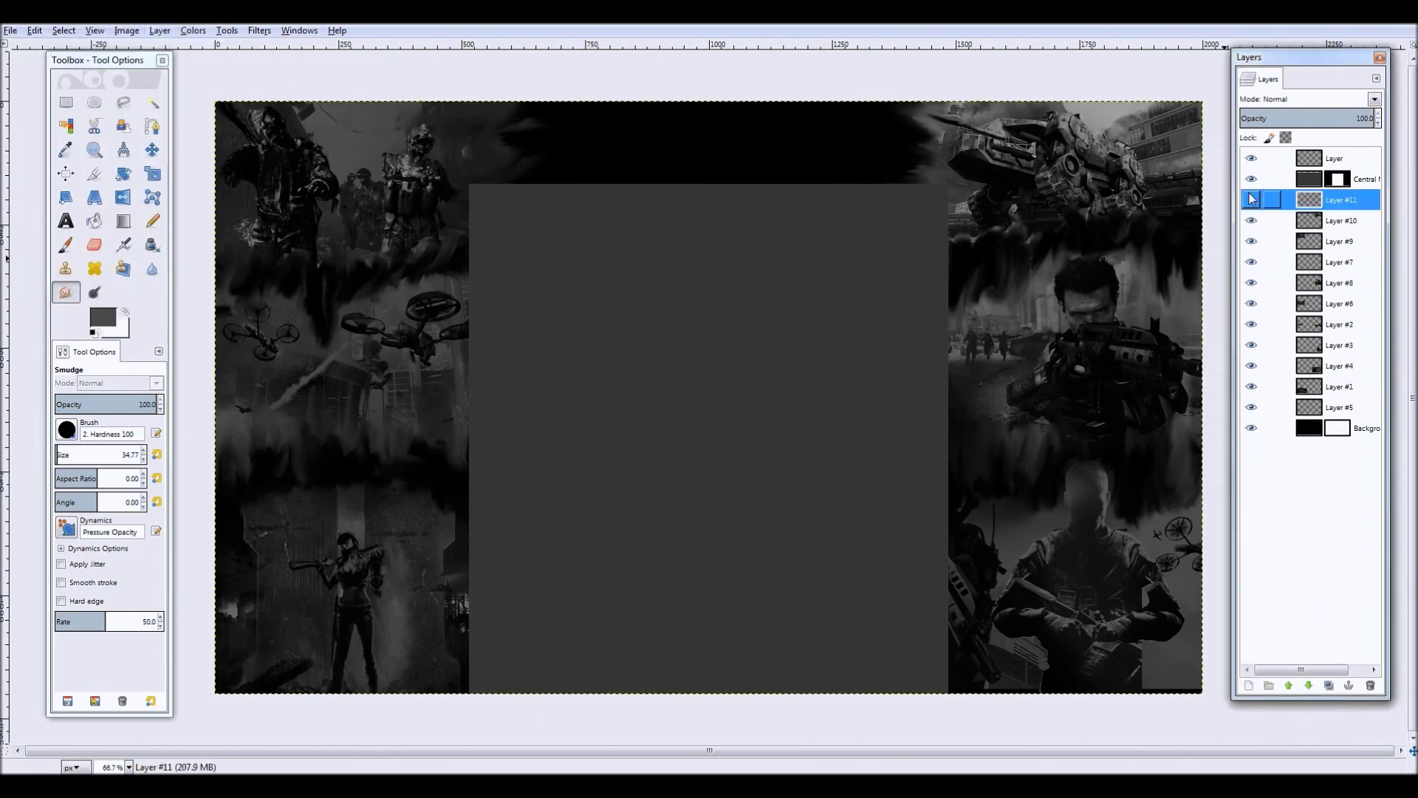
pyautogui.click(11, 30)
pyautogui.click(63, 101)
pyautogui.click(1175, 546)
pyautogui.press('m')
pyautogui.hotkey('shift', 's')
pyautogui.press('Tab')
pyautogui.moveTo(1096, 665); pyautogui.dragTo(722, 434)
pyautogui.click(186, 668)
pyautogui.press('Tab')
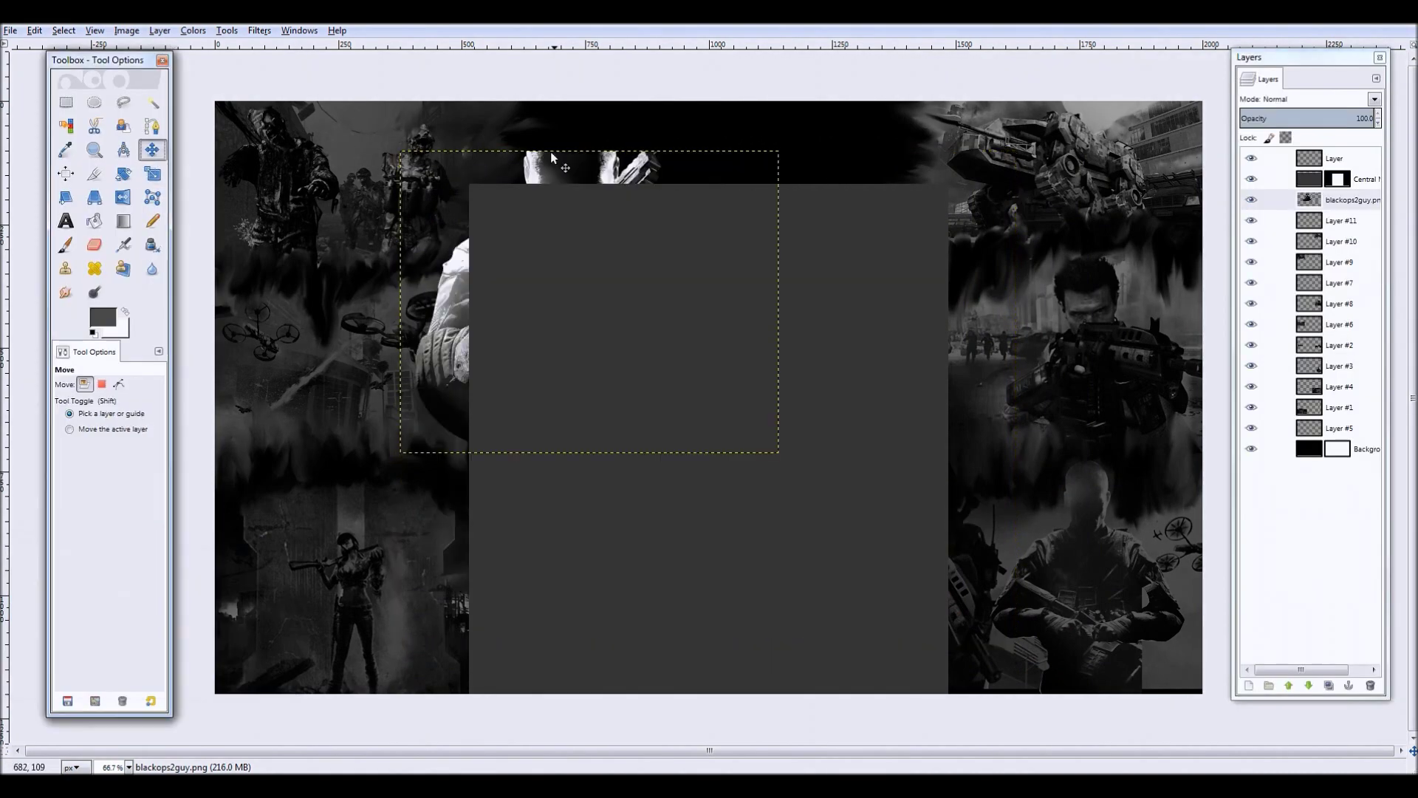
pyautogui.moveTo(573, 166); pyautogui.dragTo(705, 105)
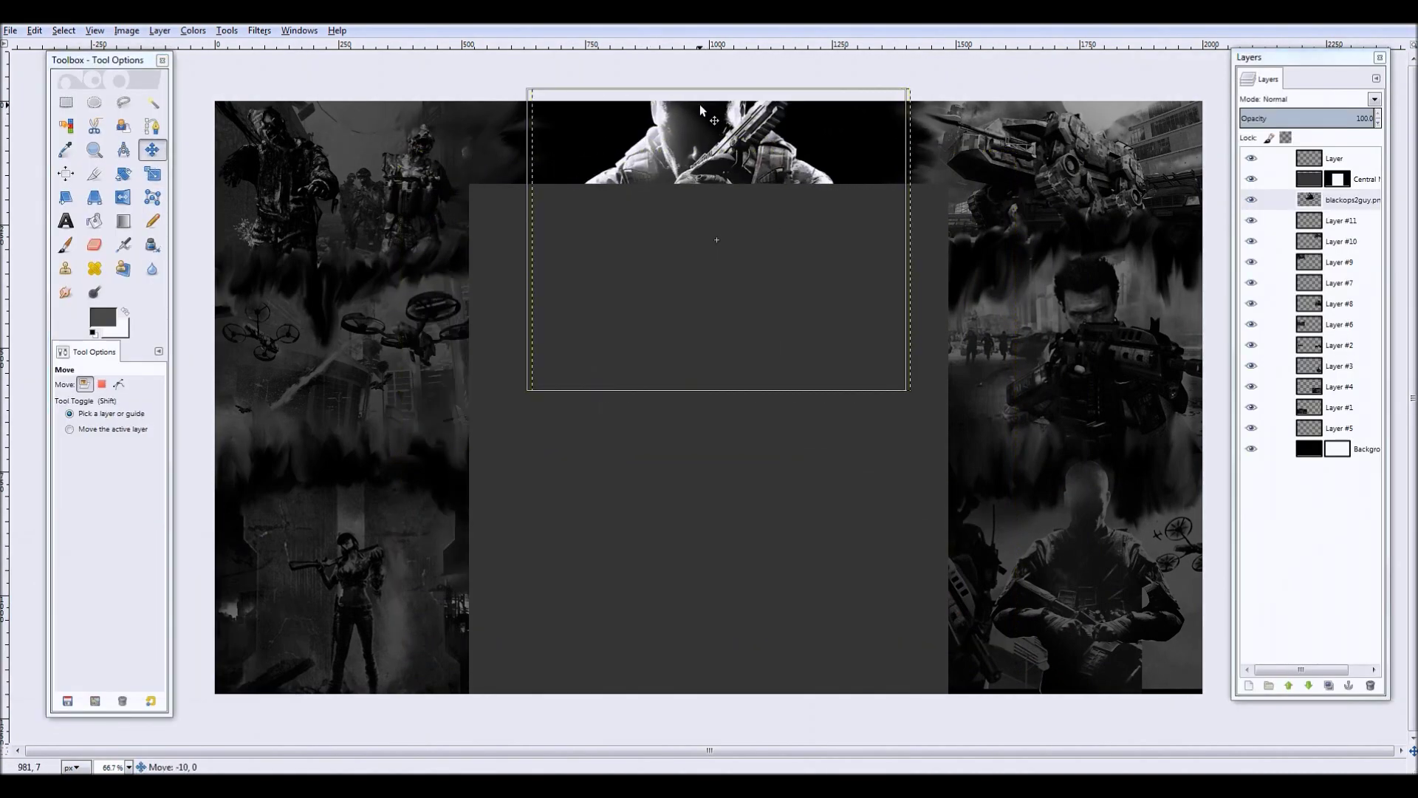
# - Open blackops2guy.png again, enlarge it past the canvas edges, and make it mostly transparent
pyautogui.hotkey('ctrl', 'o')
pyautogui.scroll(-5, 560, 405)
pyautogui.doubleClick(570, 353)
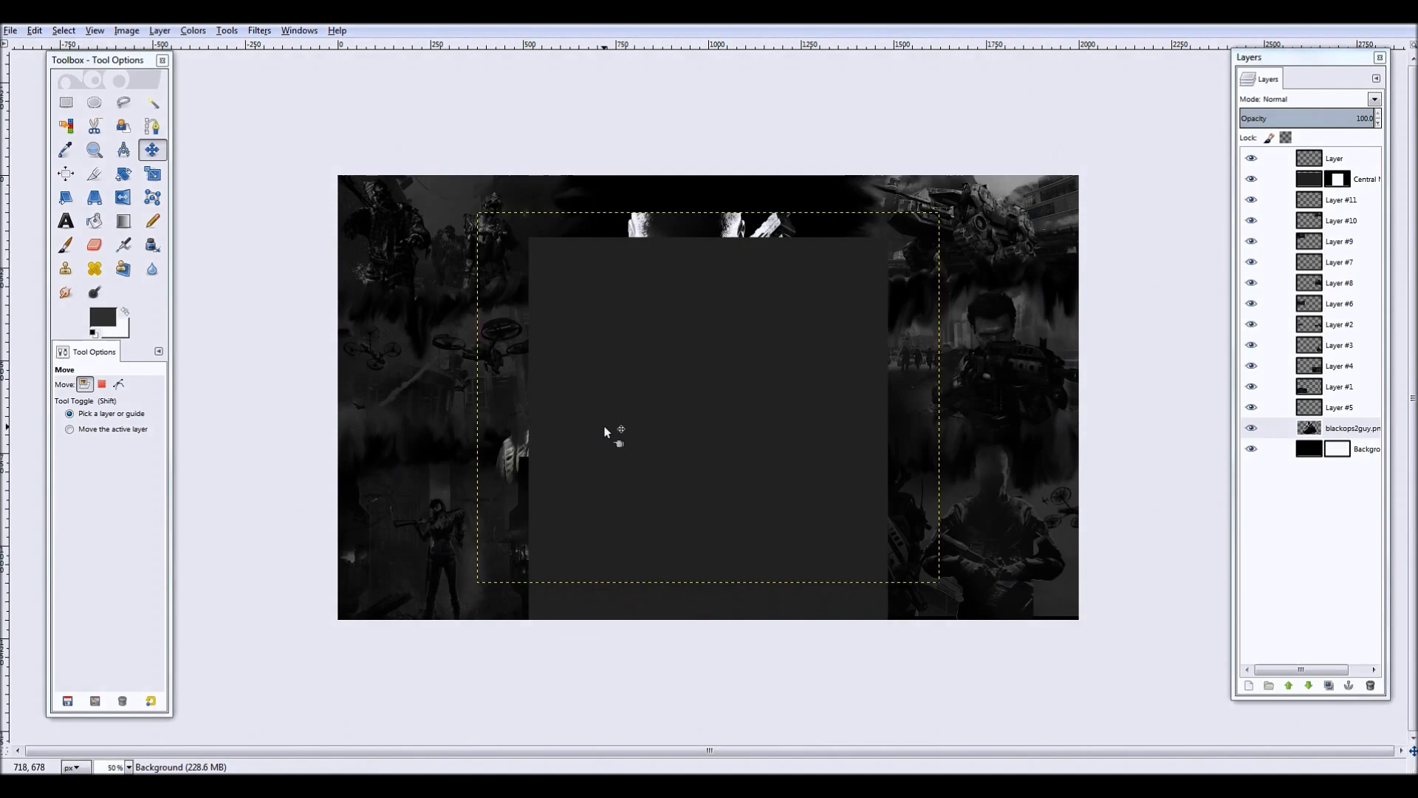
pyautogui.hotkey('shift', 's')
pyautogui.moveTo(1086, 675); pyautogui.dragTo(1002, 624)
pyautogui.press('Return')
pyautogui.press('m')
pyautogui.moveTo(684, 181); pyautogui.dragTo(762, 222)
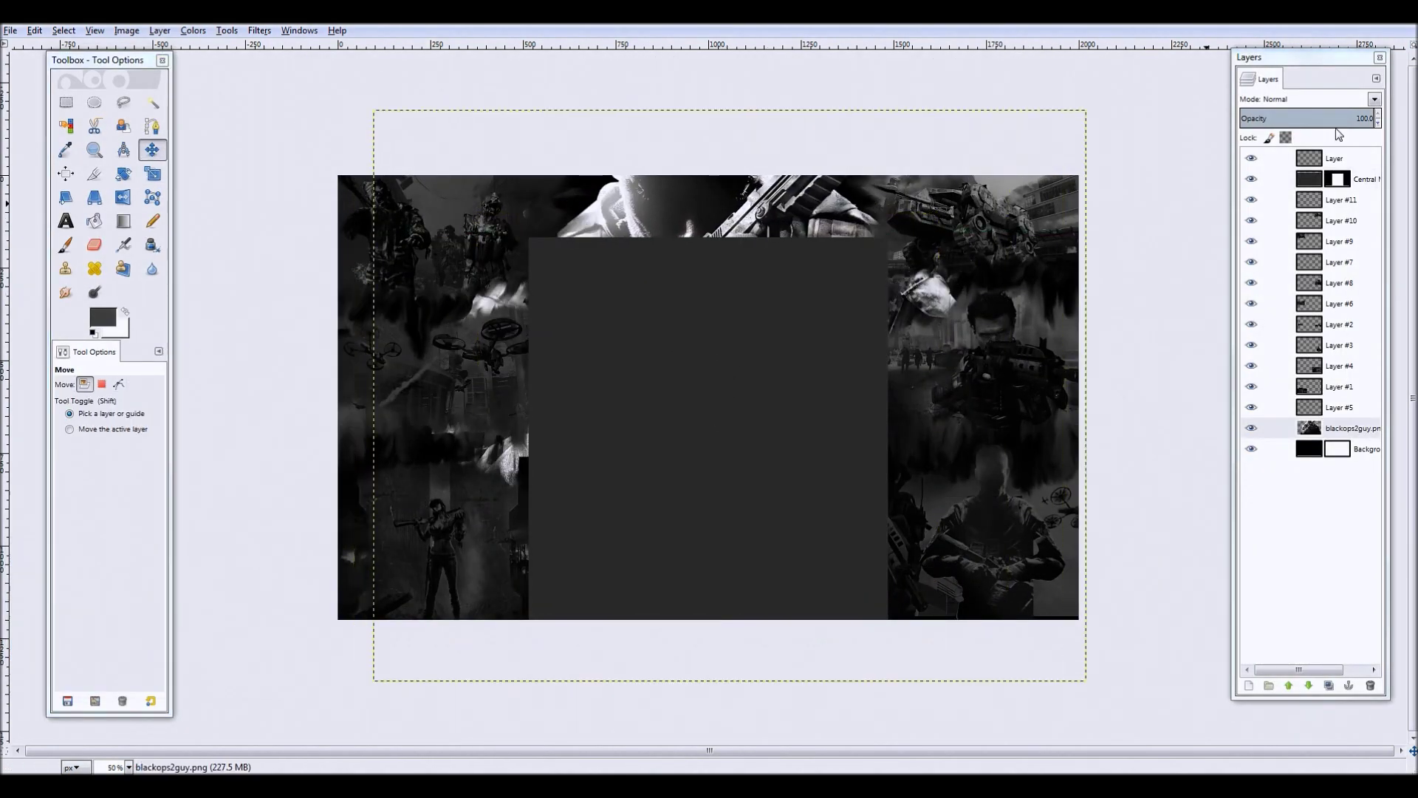
pyautogui.click(1378, 123)
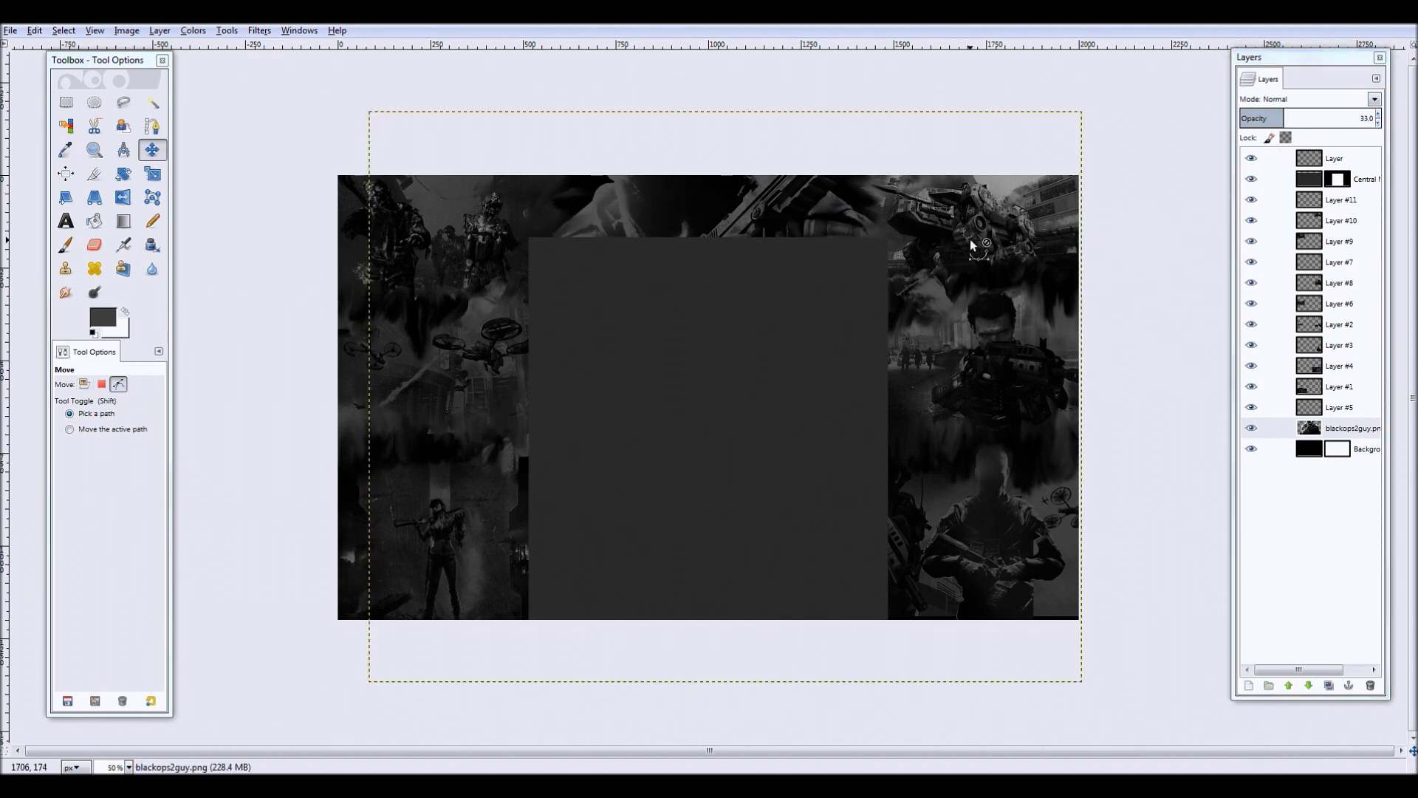
# - Select Layer #11 and add blackops2guy.png once more as another layer
pyautogui.press('-')
pyautogui.click(1341, 199)
pyautogui.press('+')
pyautogui.press('+')
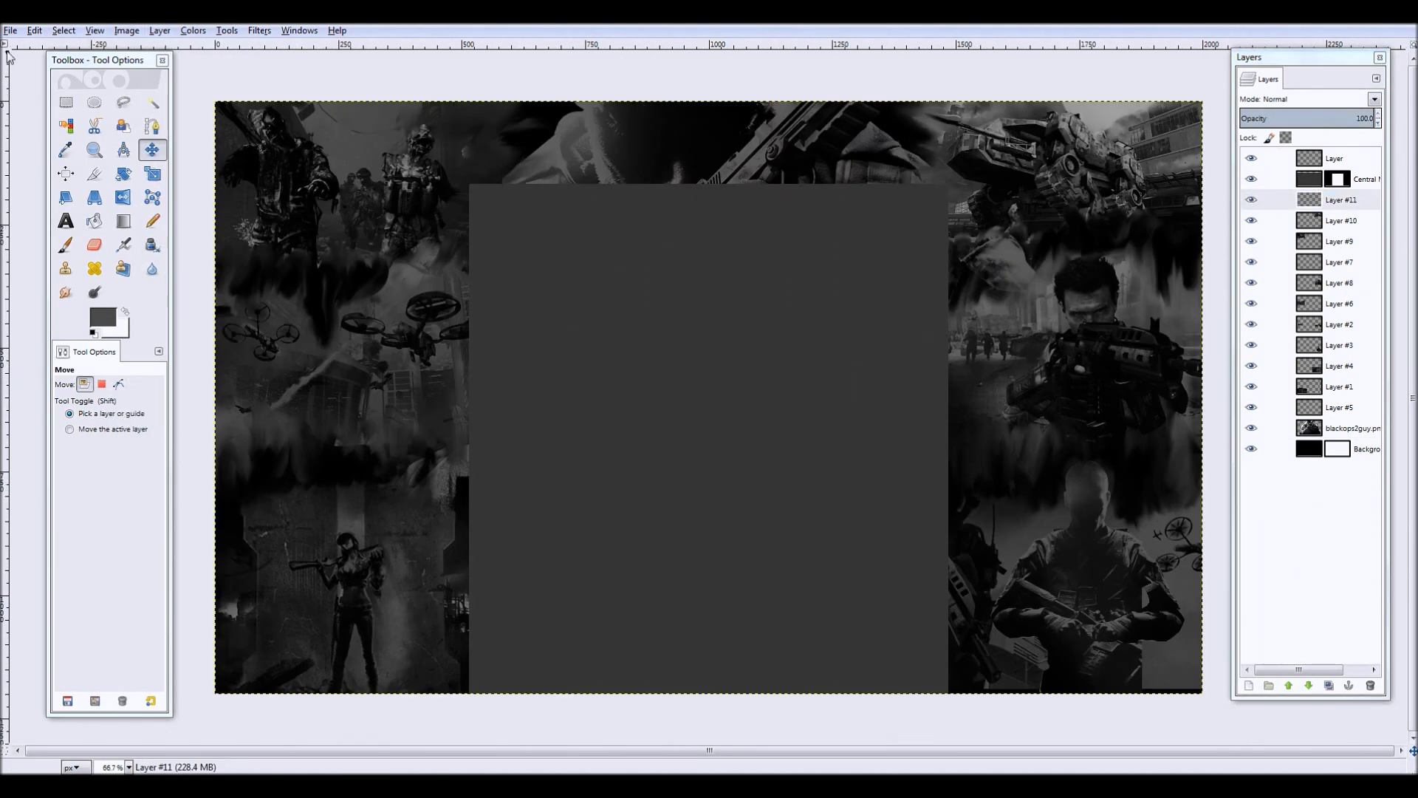
pyautogui.hotkey('ctrl', 'o')
pyautogui.click(596, 432)
pyautogui.doubleClick(584, 430)
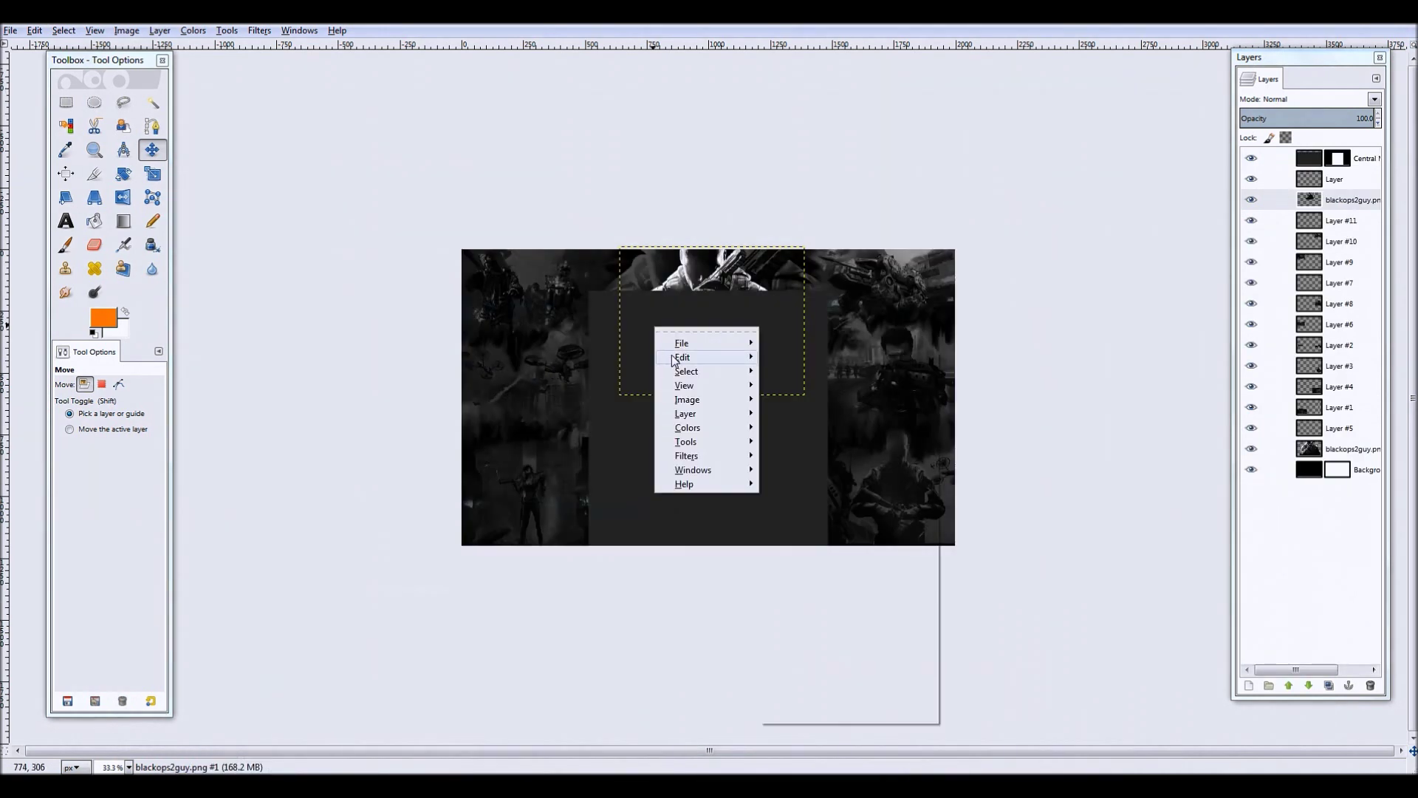
# - Scale the orange emblem bars and centre them around the central panel
pyautogui.click(1357, 179)
pyautogui.moveTo(1358, 180); pyautogui.dragTo(1326, 183)
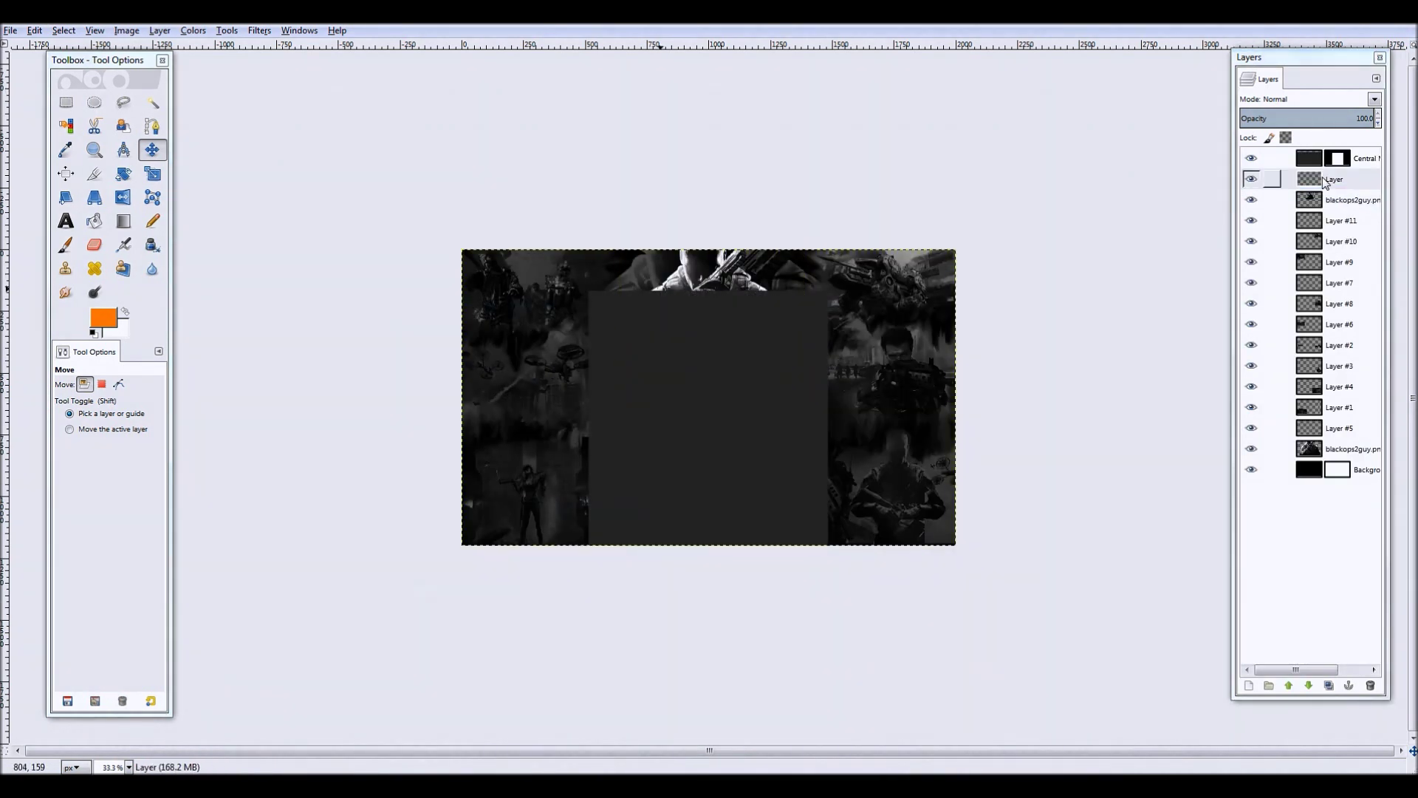
pyautogui.click(1338, 181)
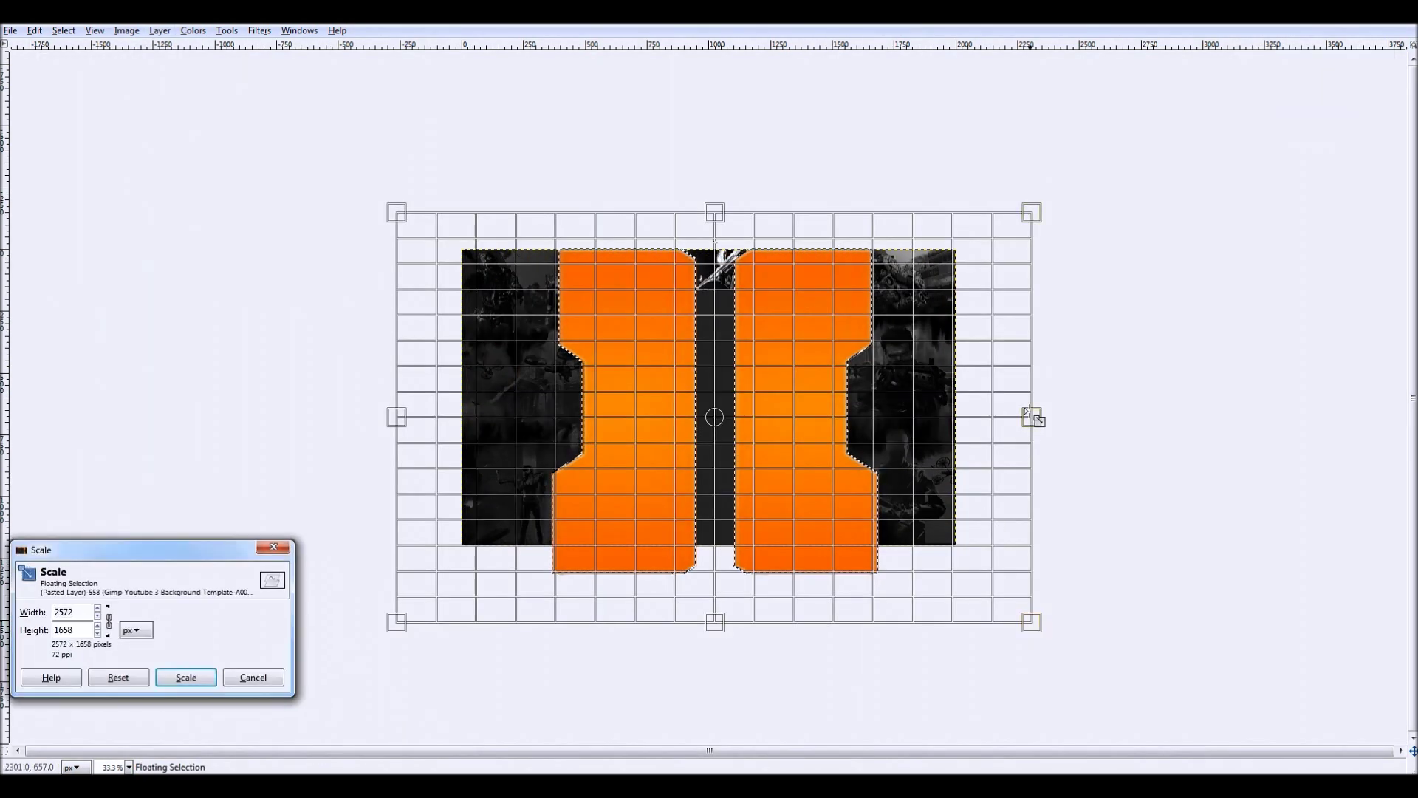
pyautogui.click(194, 679)
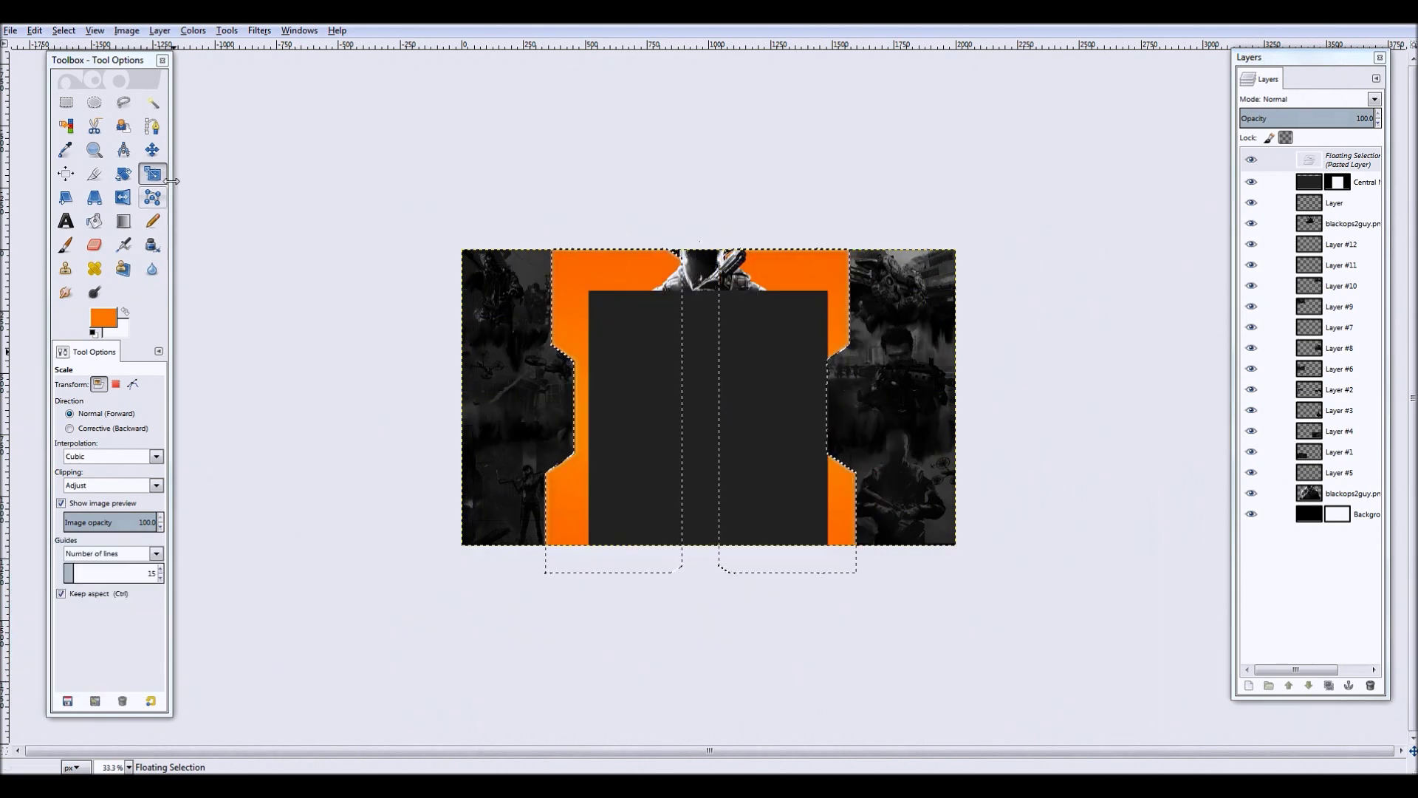
pyautogui.press('m')
pyautogui.moveTo(835, 281); pyautogui.dragTo(832, 285)
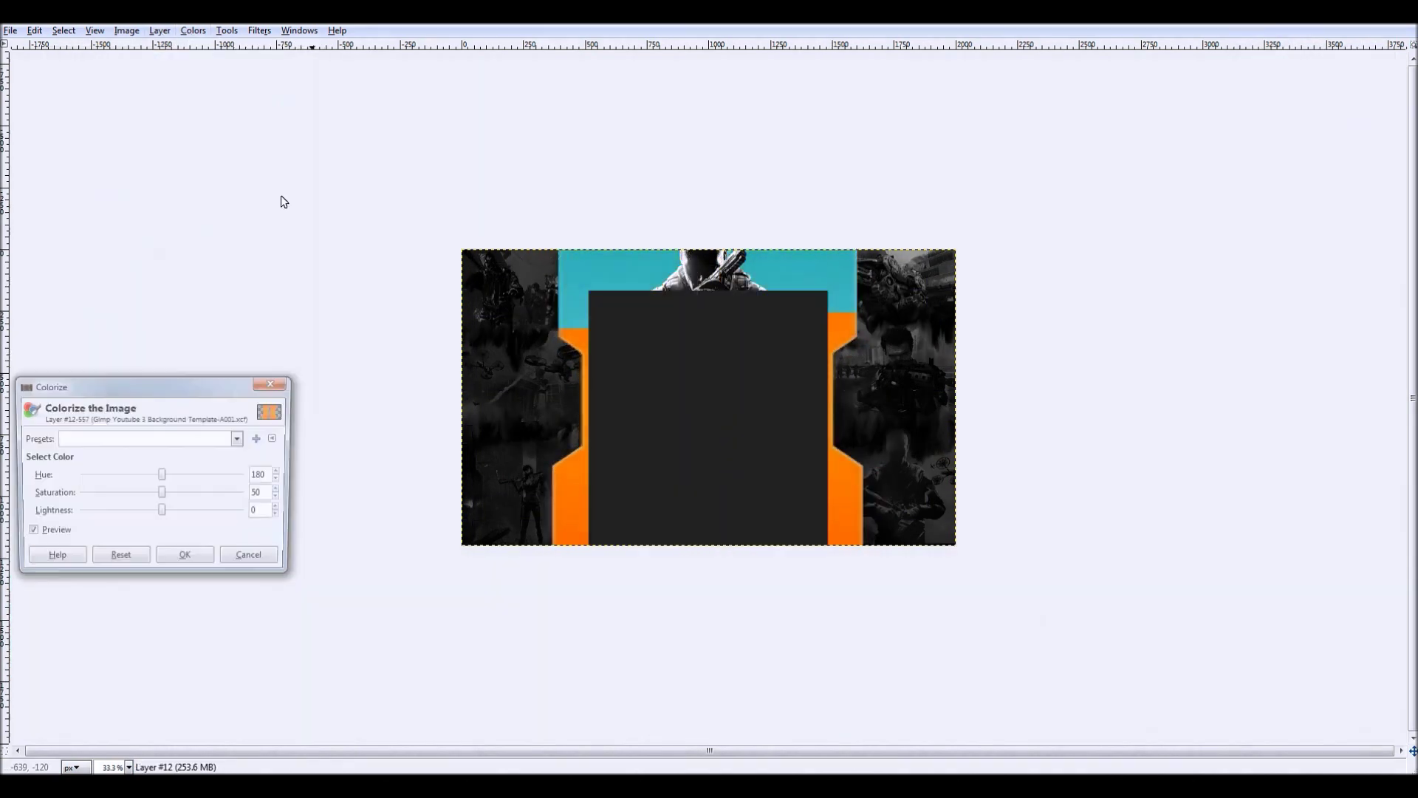
# - Recolour the bars dark grey with Colorize at saturation 0 and lightness -52
pyautogui.moveTo(152, 513); pyautogui.dragTo(119, 517)
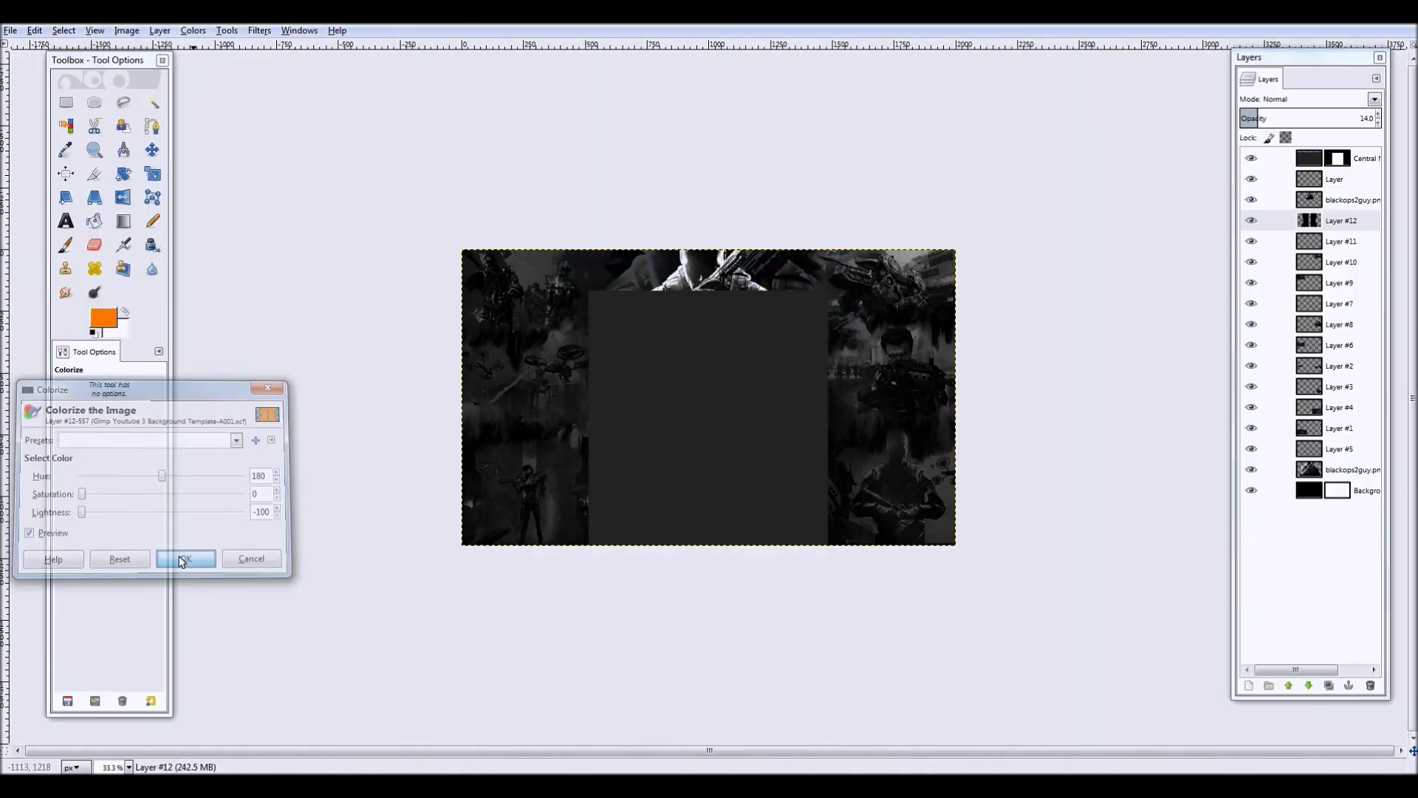
pyautogui.click(186, 560)
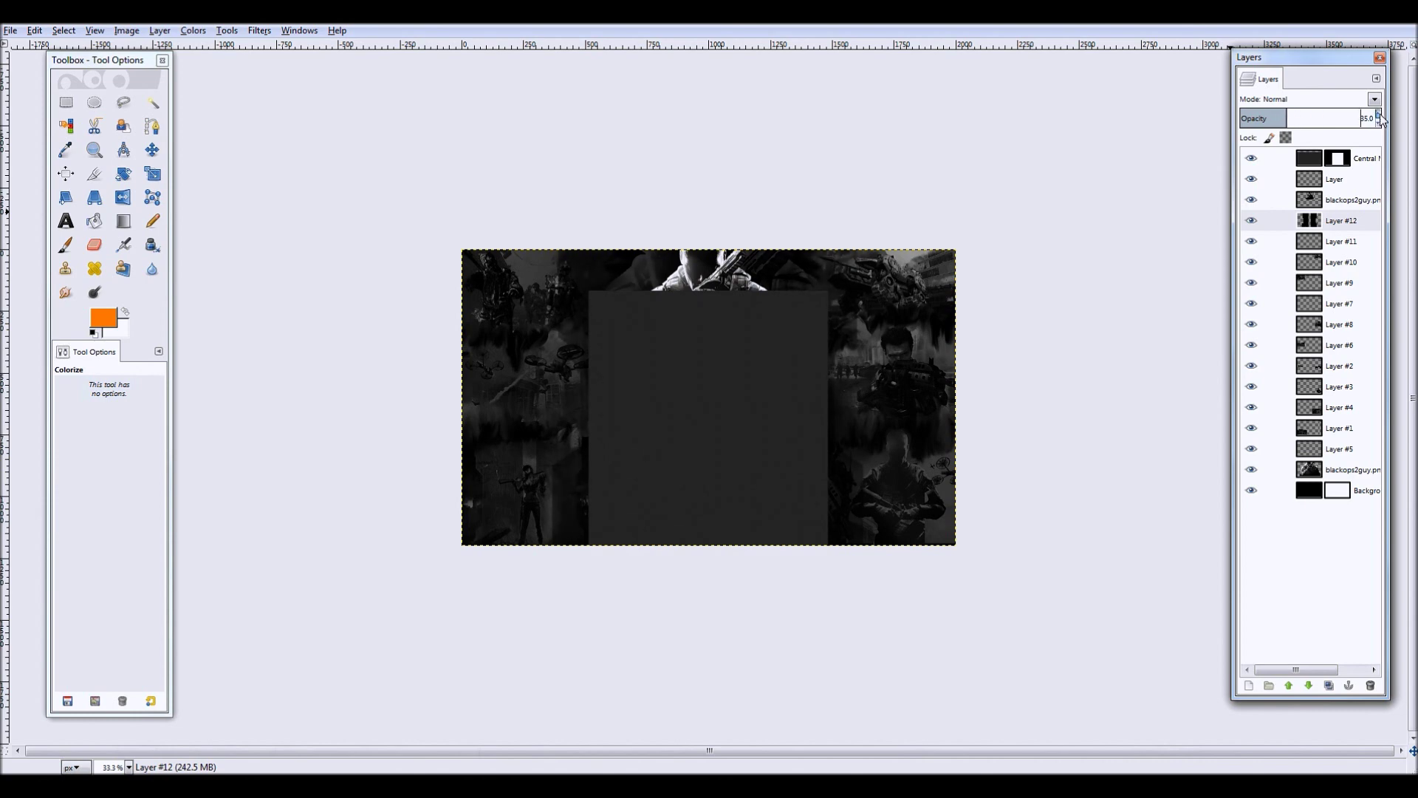
pyautogui.click(71, 291)
pyautogui.press('1')
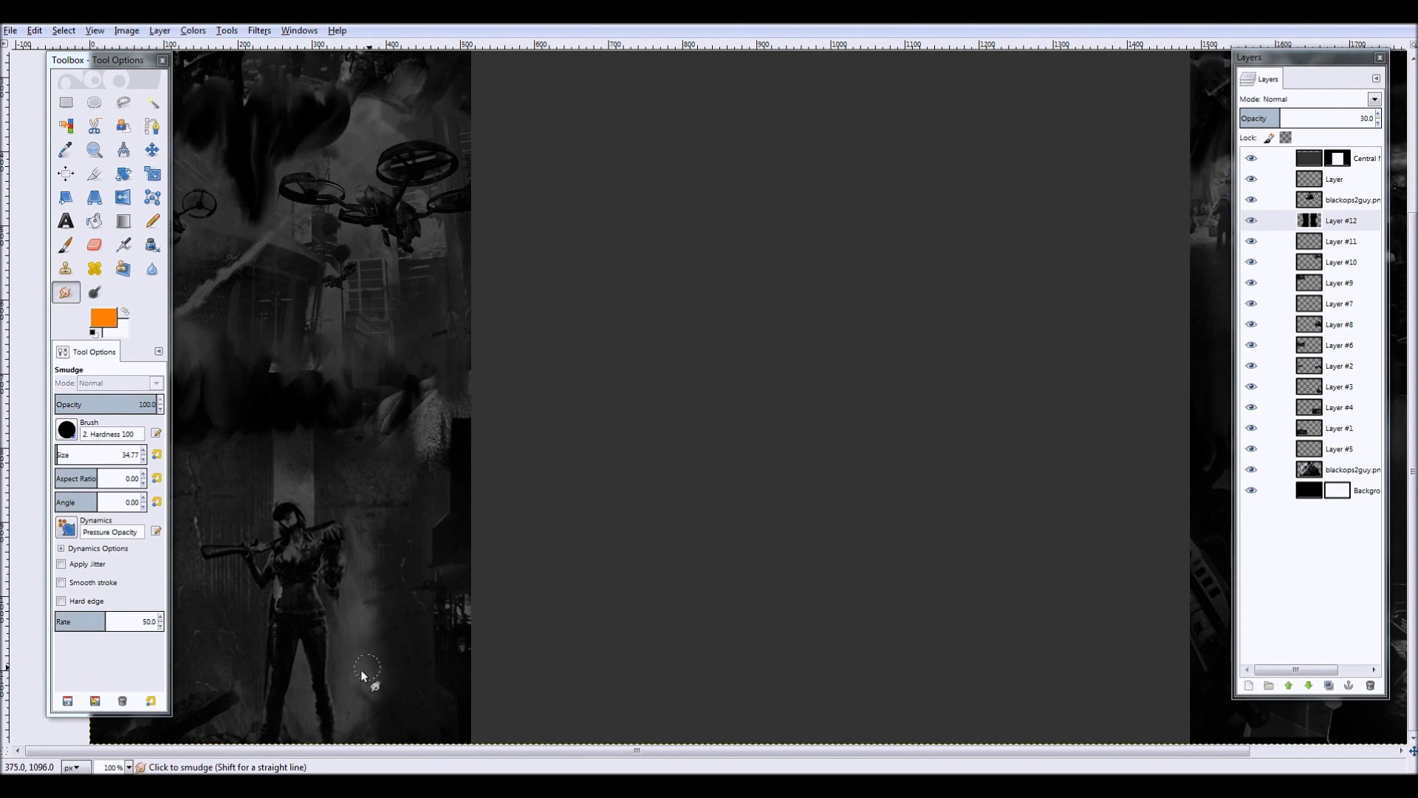
pyautogui.press('-')
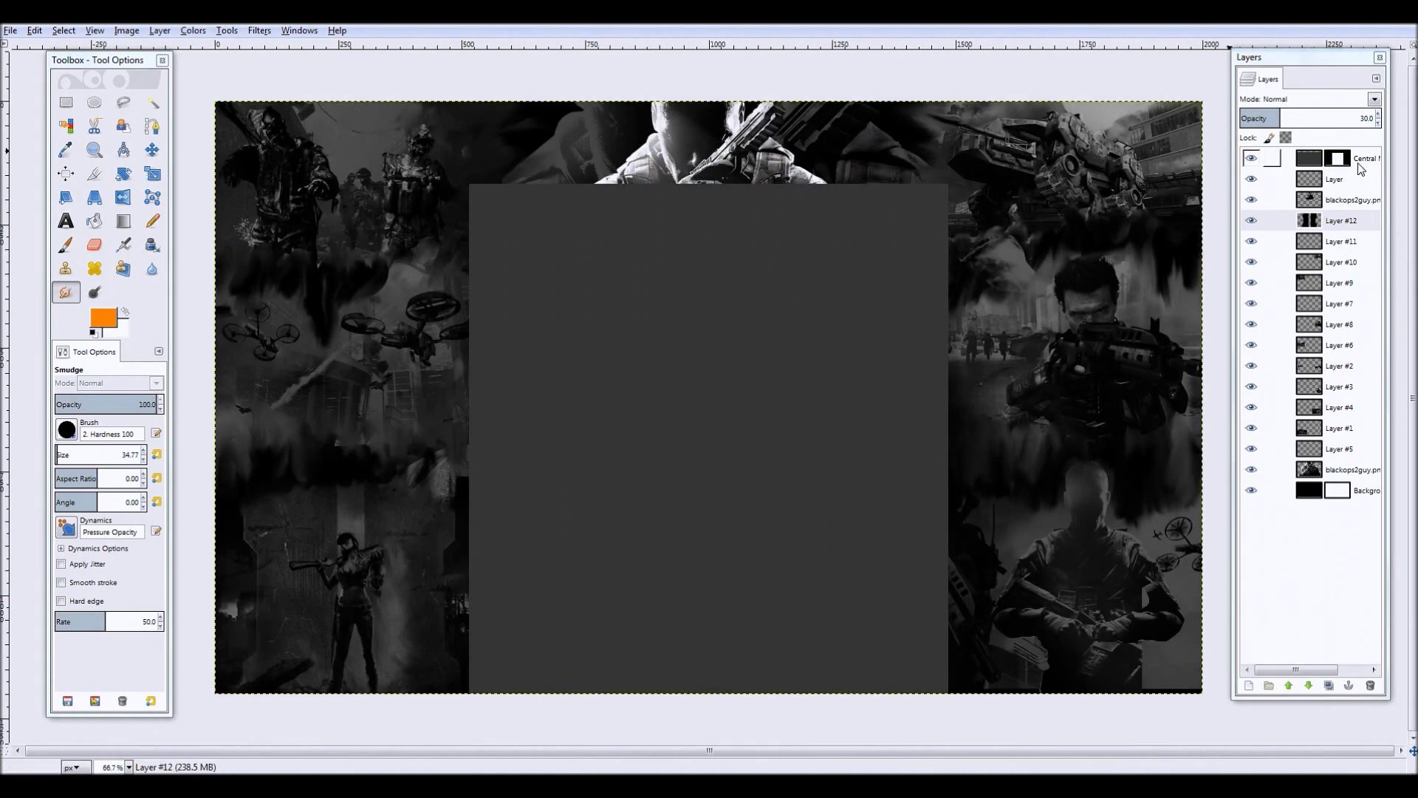
pyautogui.click(1337, 158)
pyautogui.hotkey('shift', 'ctrl', 'n')
pyautogui.click(1305, 158)
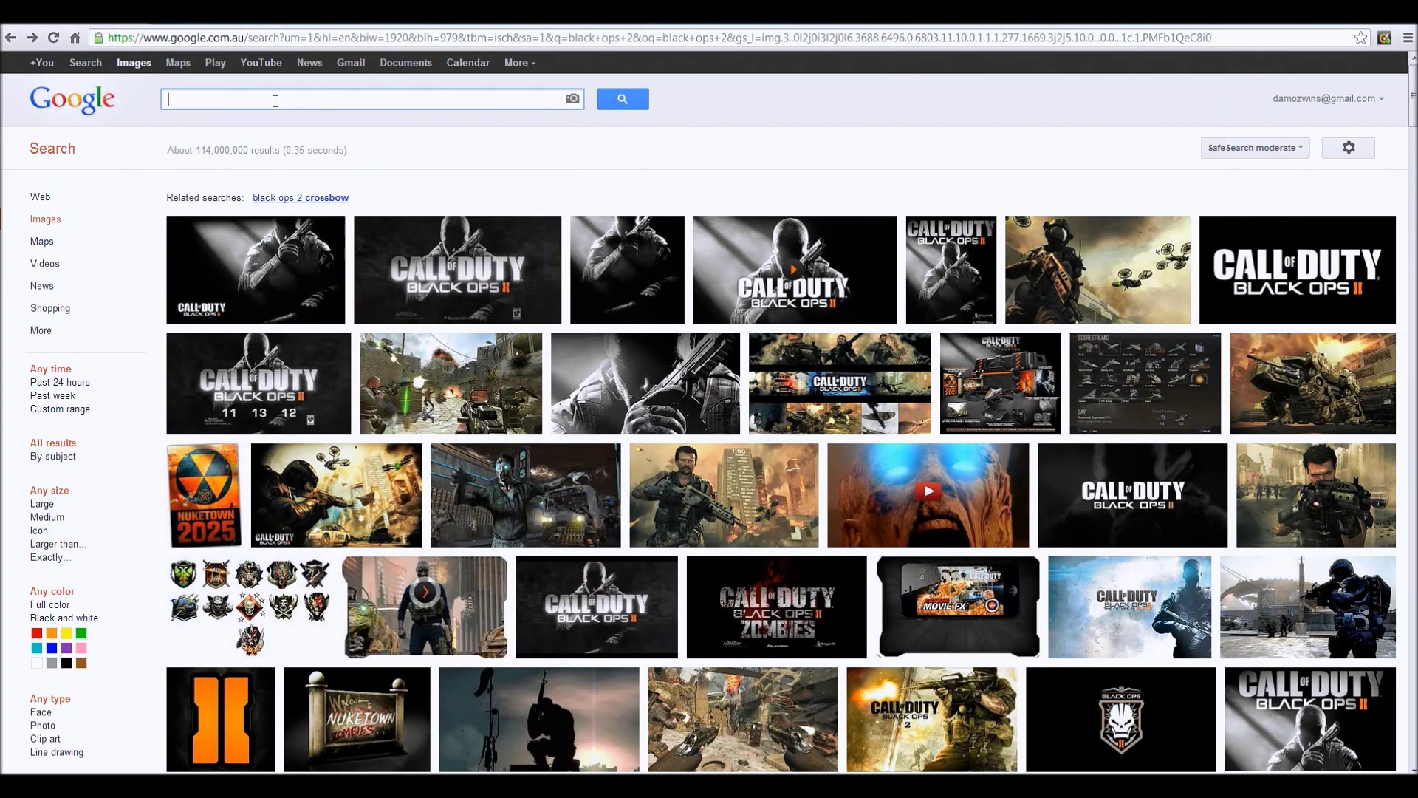
pyautogui.write('effect c4d')
pyautogui.press('Return')
pyautogui.click(720, 248)
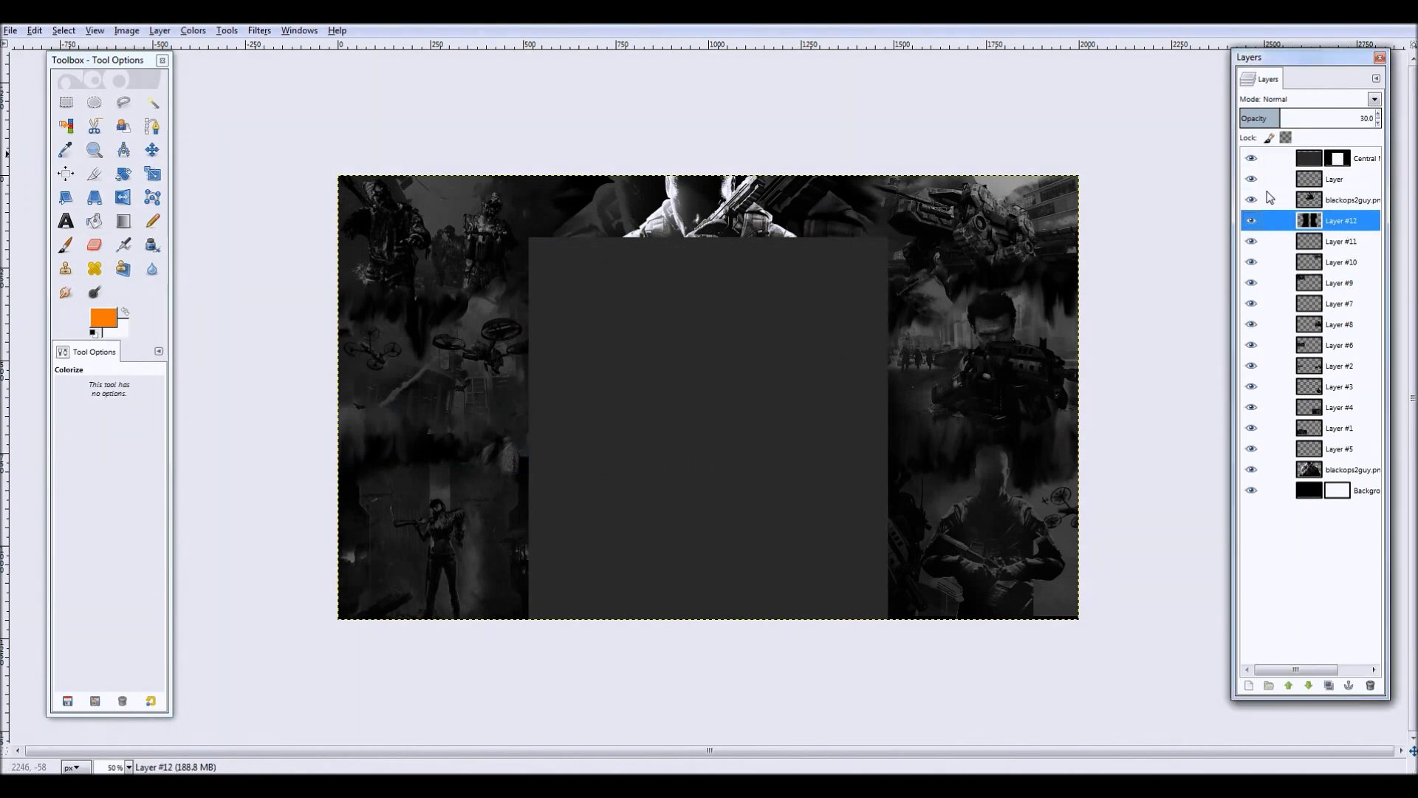
pyautogui.hotkey('ctrl', 'v')
# - Scale the pasted light effect and begin rotating it
pyautogui.hotkey('shift', 't')
pyautogui.click(1166, 659)
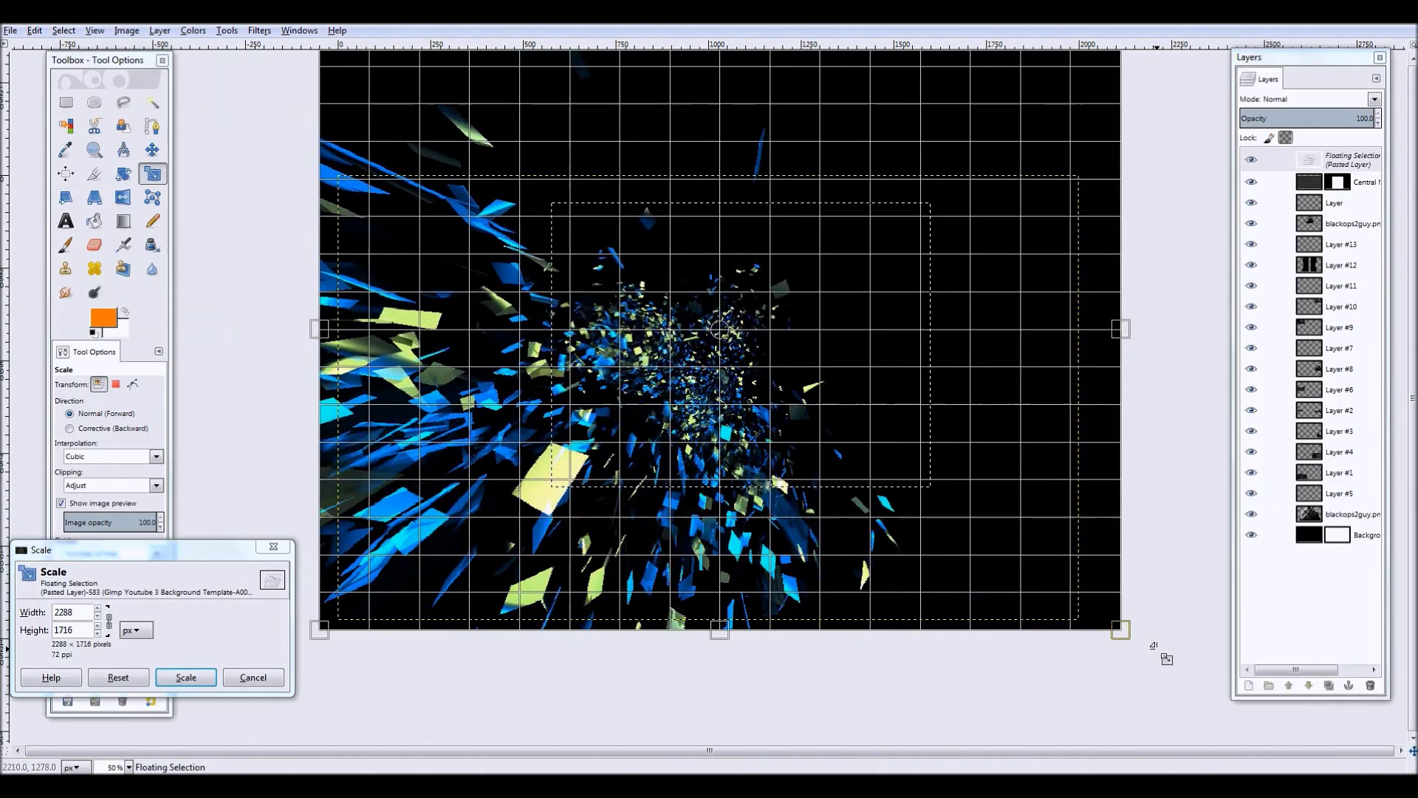
pyautogui.click(185, 678)
pyautogui.hotkey('shift', 'r')
pyautogui.click(199, 323)
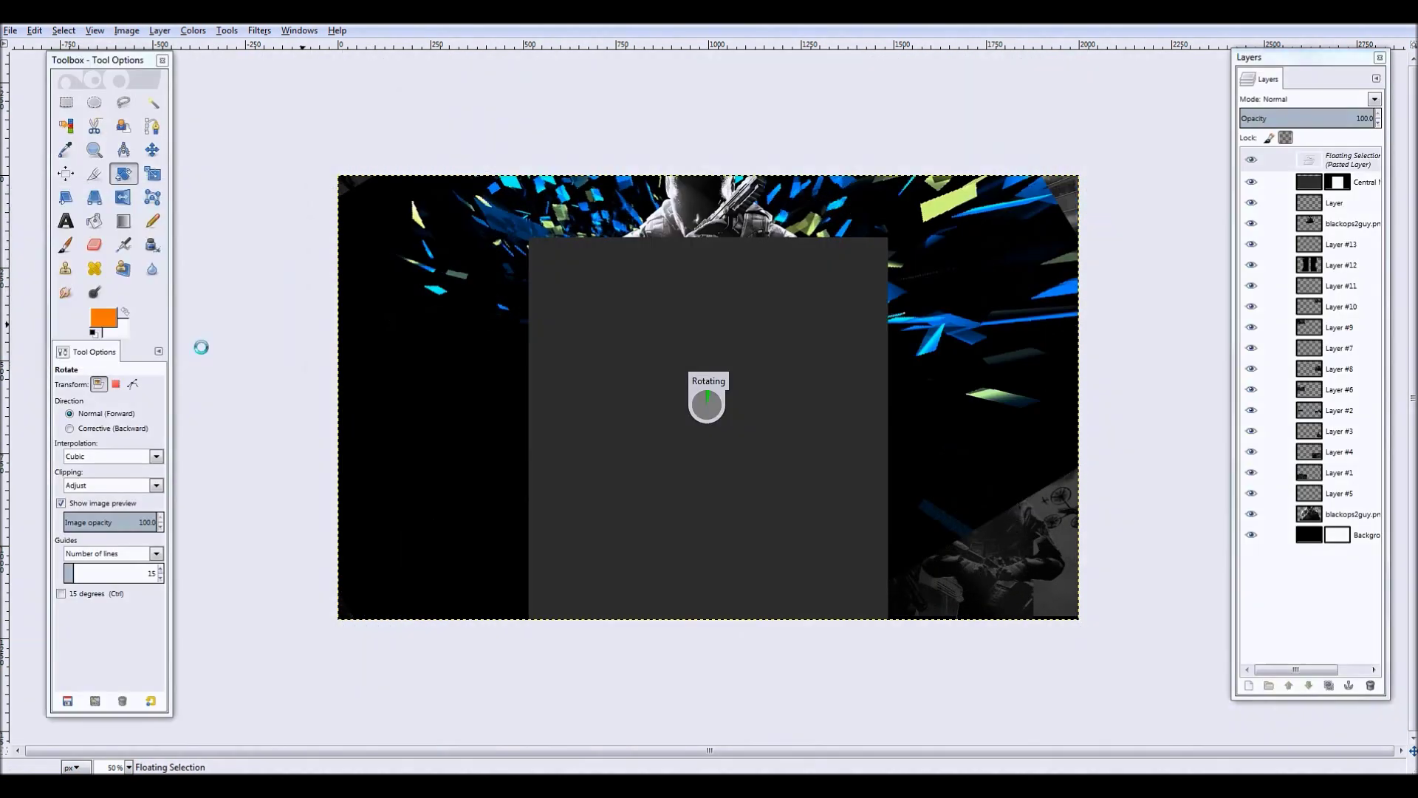
# - Apply the rotation, anchor the effect into Layer #13, and tint it darker orange
pyautogui.press('Return')
pyautogui.hotkey('ctrl', 'h')
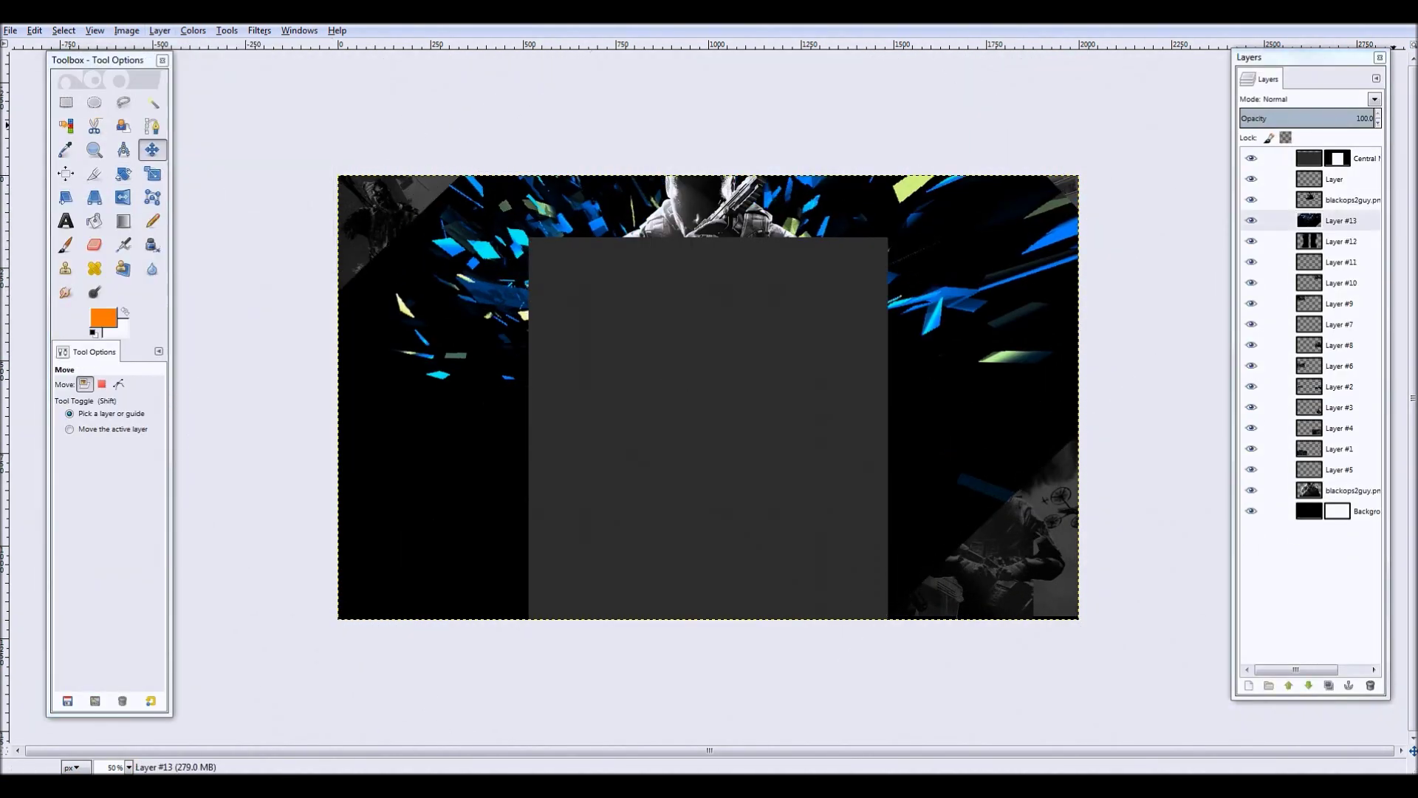
pyautogui.press('m')
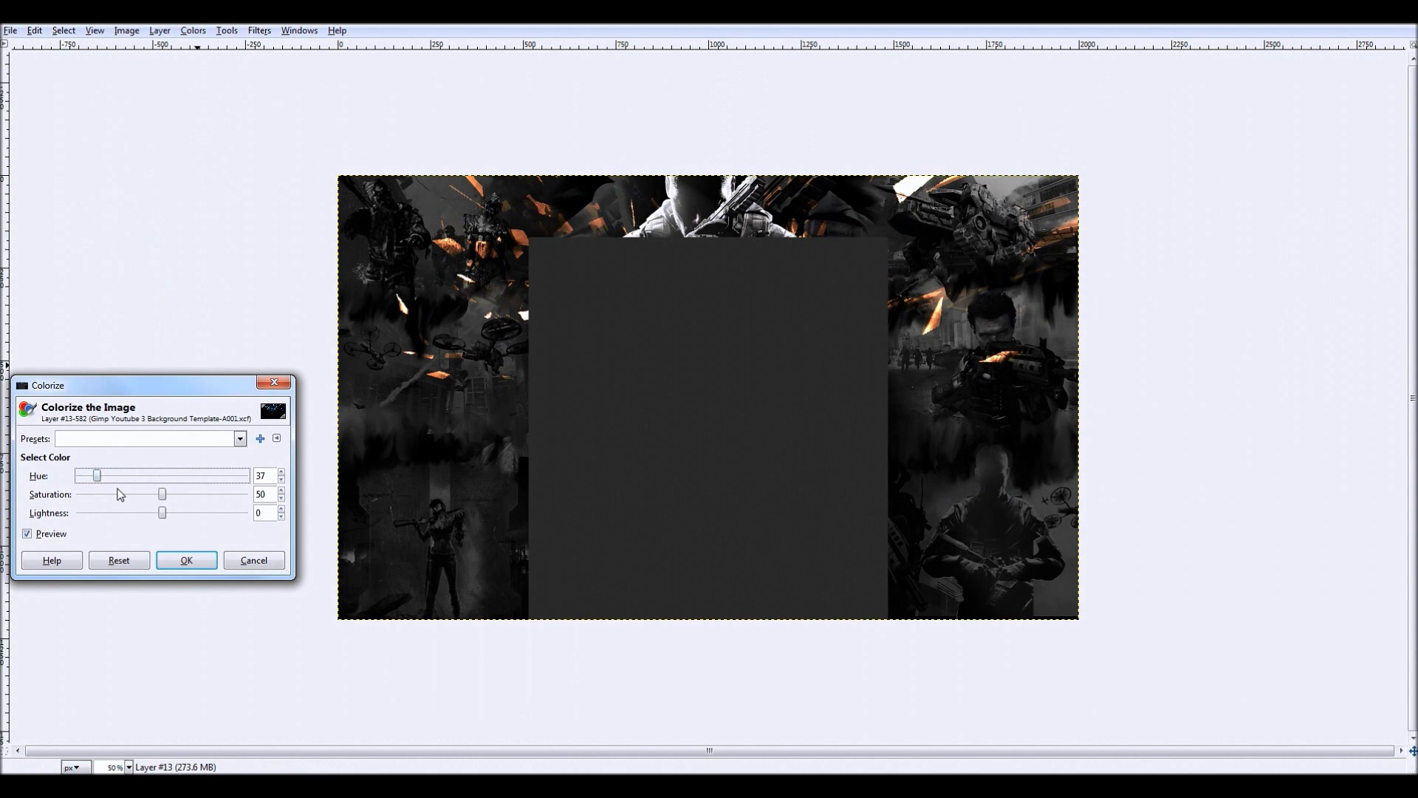
pyautogui.moveTo(187, 529); pyautogui.dragTo(167, 532)
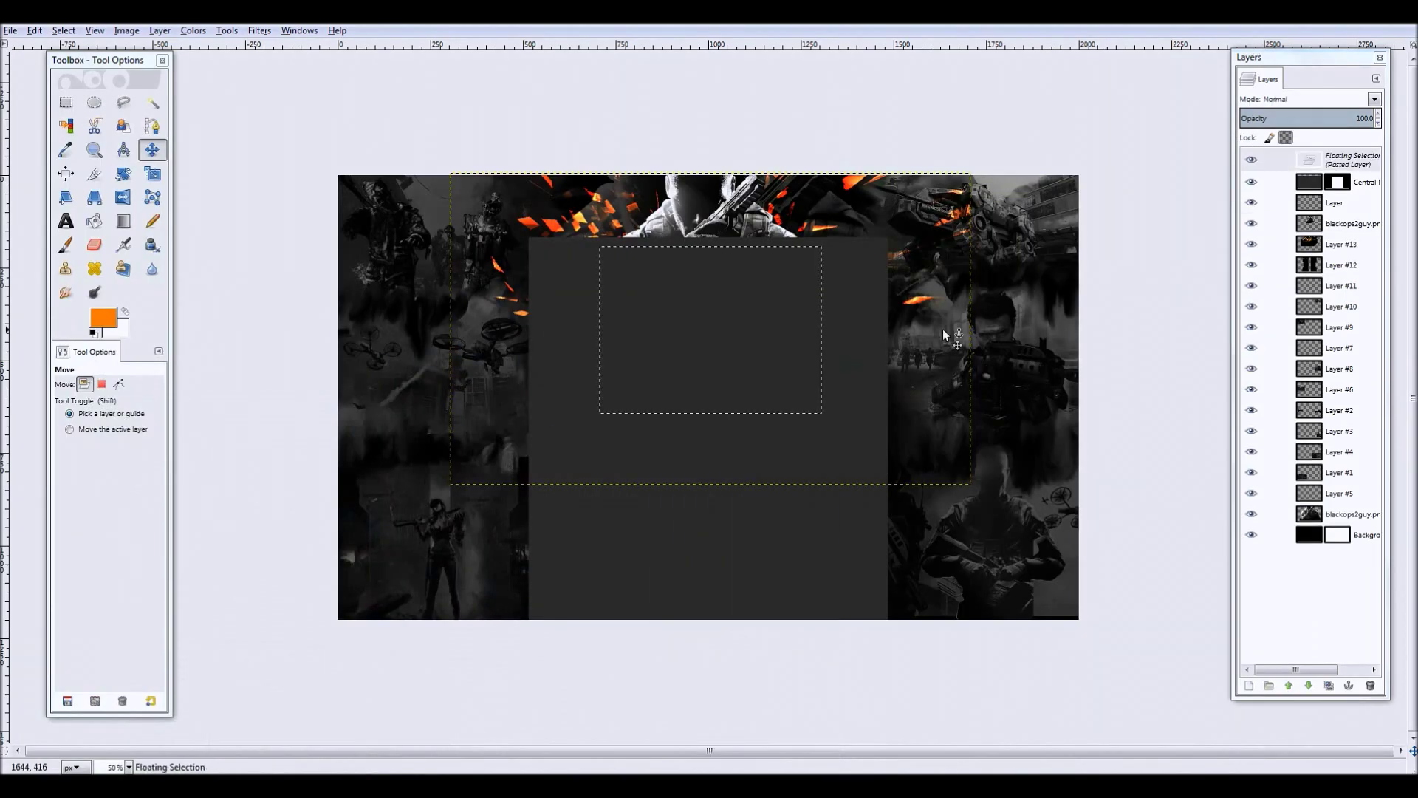
pyautogui.click(183, 51)
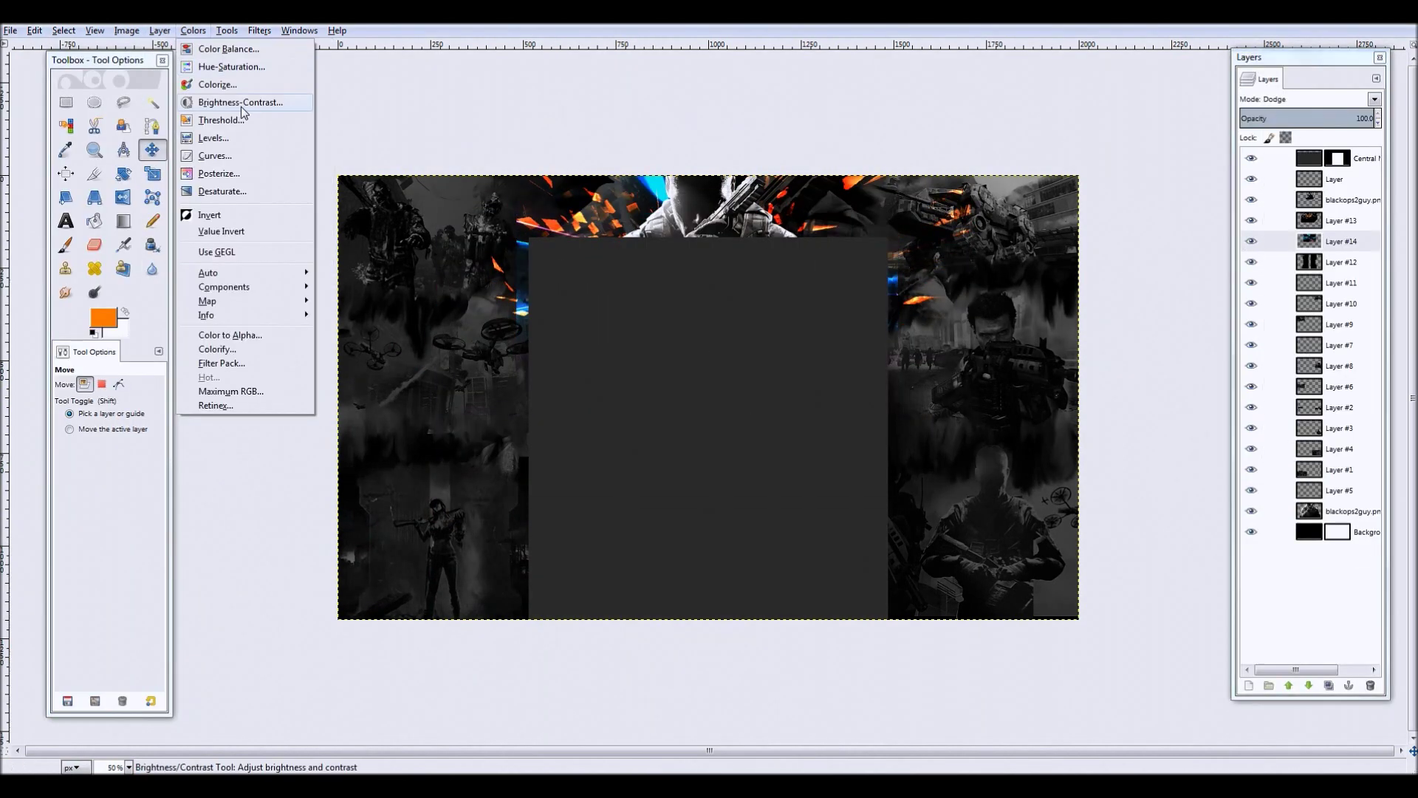
# - Set Layer #14 to Dodge with a colorize, and size the smudge brush to about 15 px
pyautogui.click(318, 86)
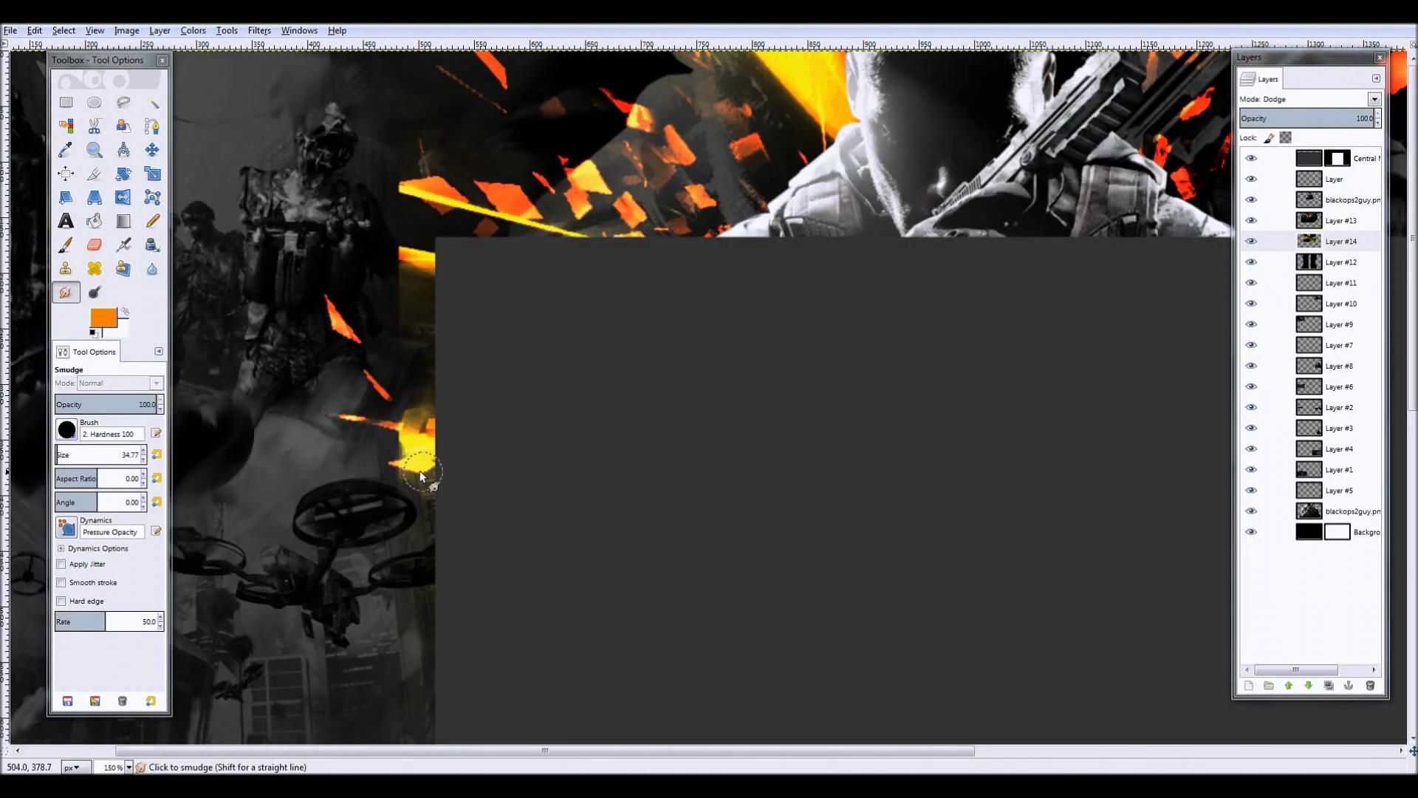
pyautogui.scroll(3, 467, 118)
pyautogui.keyDown('ctrl'); pyautogui.scroll(-1, 783, 229); pyautogui.keyUp('ctrl')
pyautogui.hscroll(5, 983, 327)
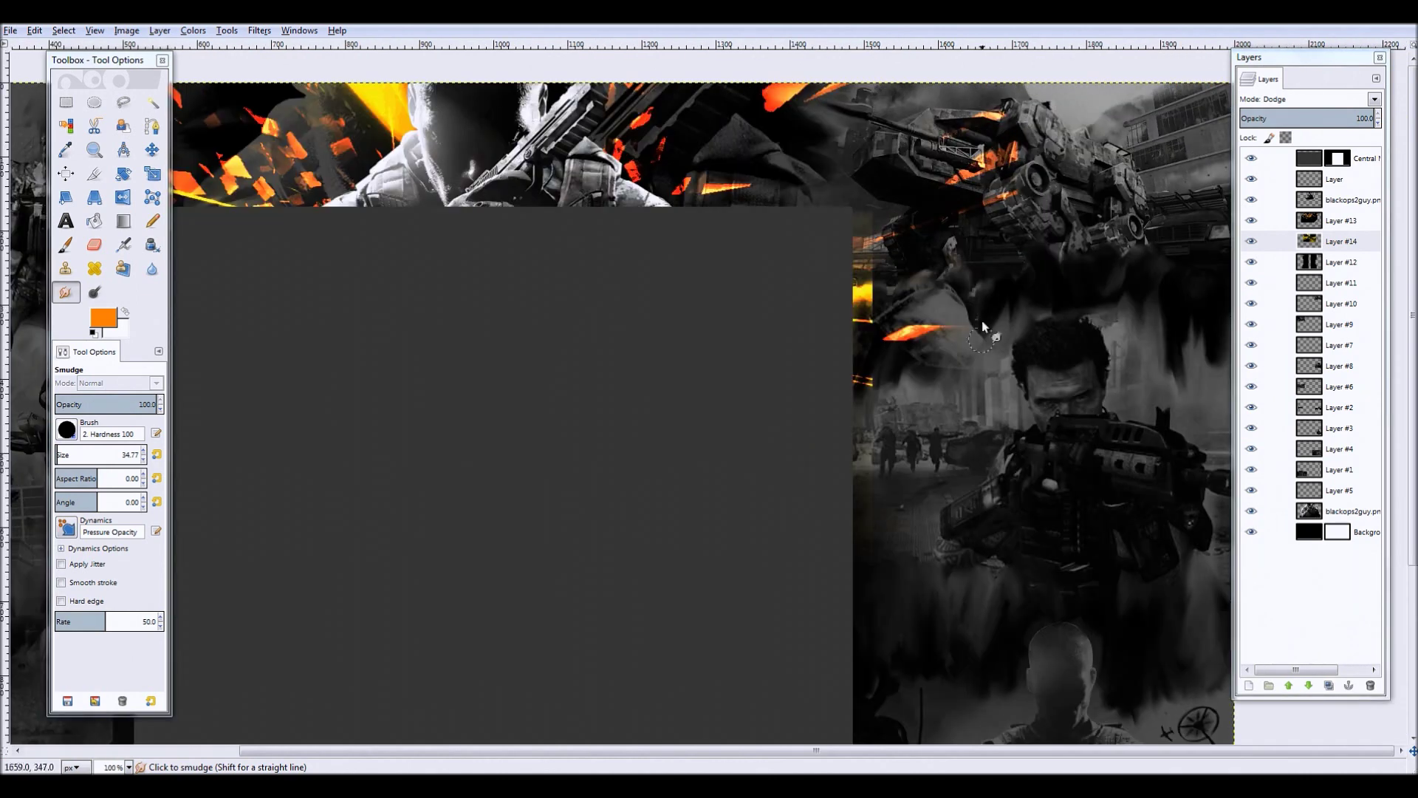
pyautogui.keyDown('ctrl'); pyautogui.scroll(4, 869, 399); pyautogui.keyUp('ctrl')
pyautogui.click(66, 466)
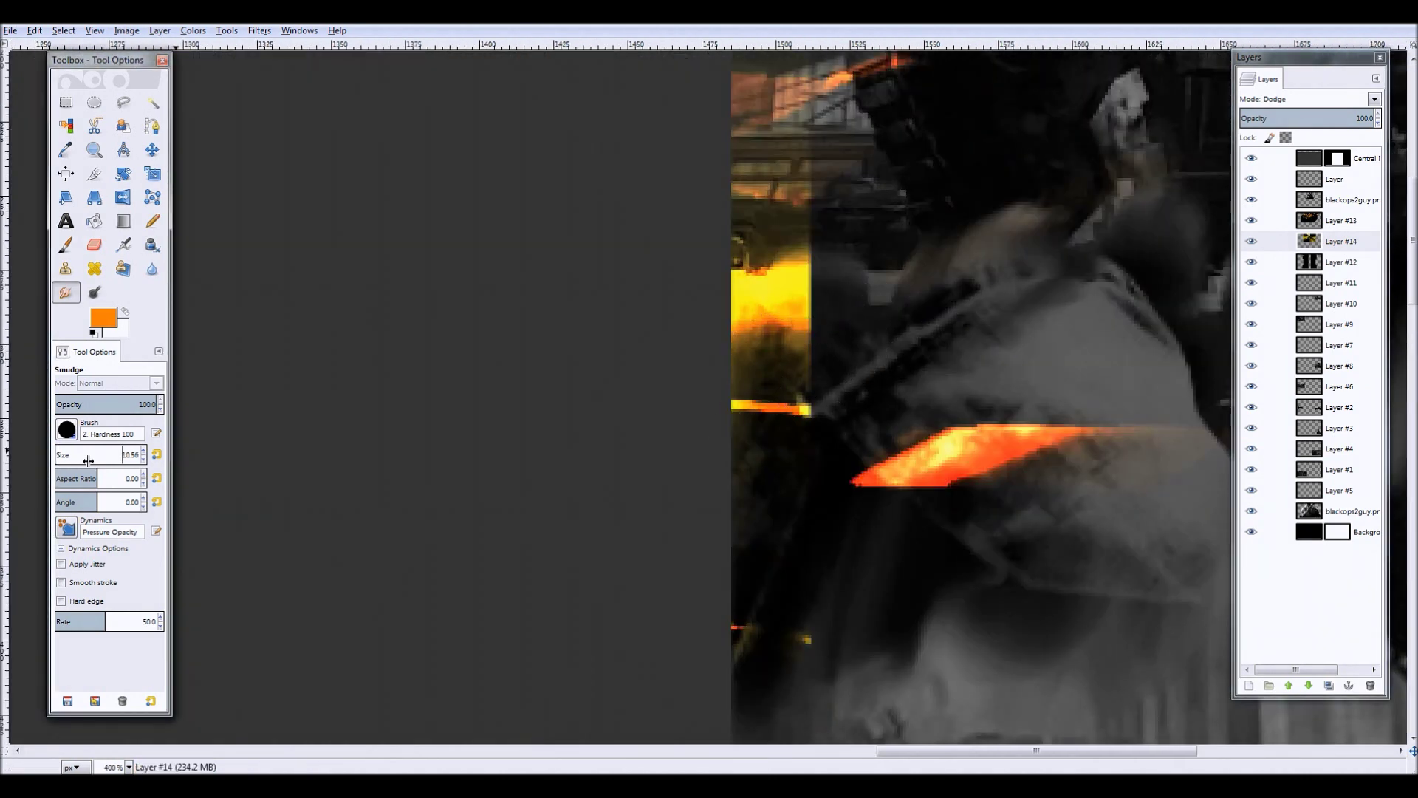
pyautogui.moveTo(88, 461); pyautogui.dragTo(111, 461)
pyautogui.keyDown('ctrl'); pyautogui.scroll(-4, 792, 293); pyautogui.keyUp('ctrl')
pyautogui.keyDown('ctrl'); pyautogui.scroll(2, 959, 270); pyautogui.keyUp('ctrl')
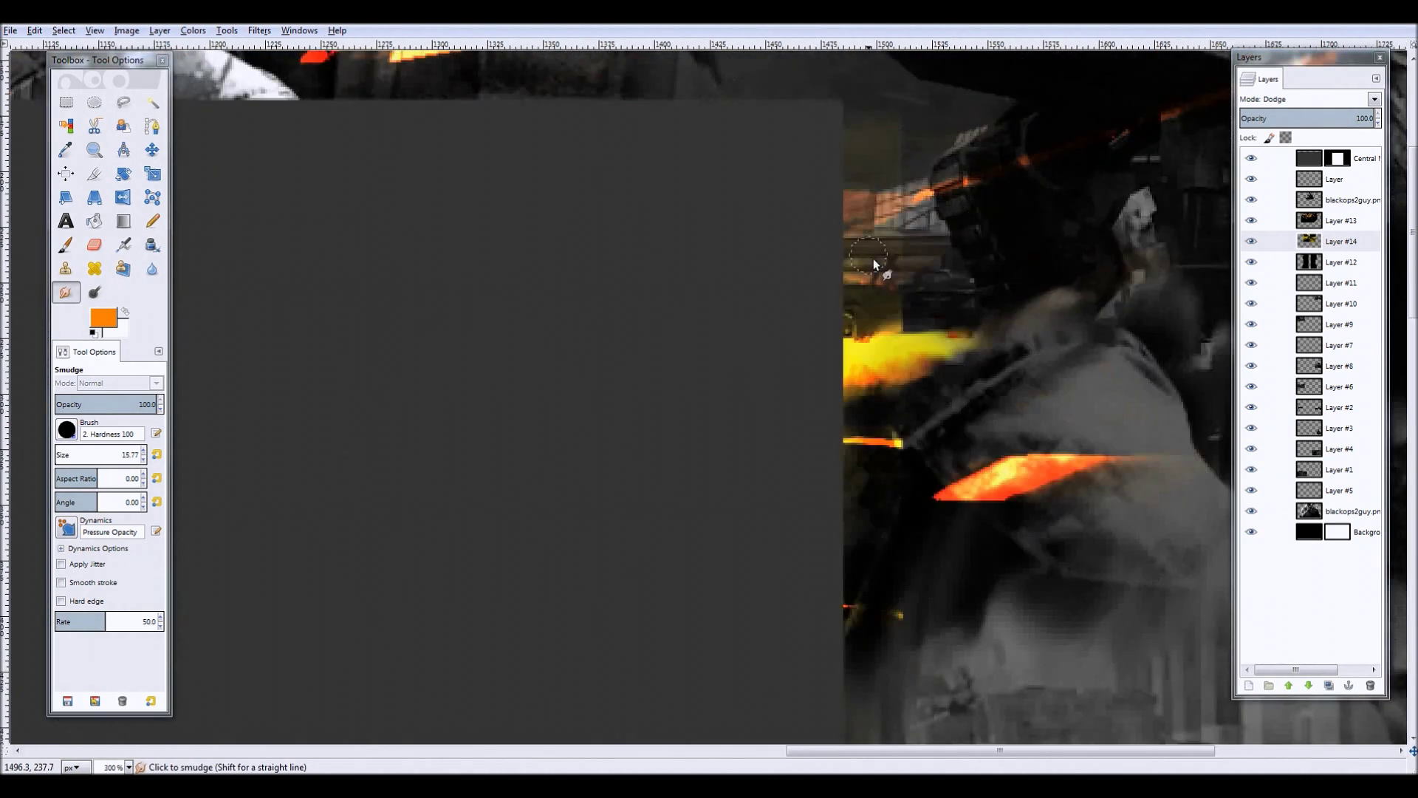
pyautogui.keyDown('ctrl'); pyautogui.scroll(1, 923, 463); pyautogui.keyUp('ctrl')
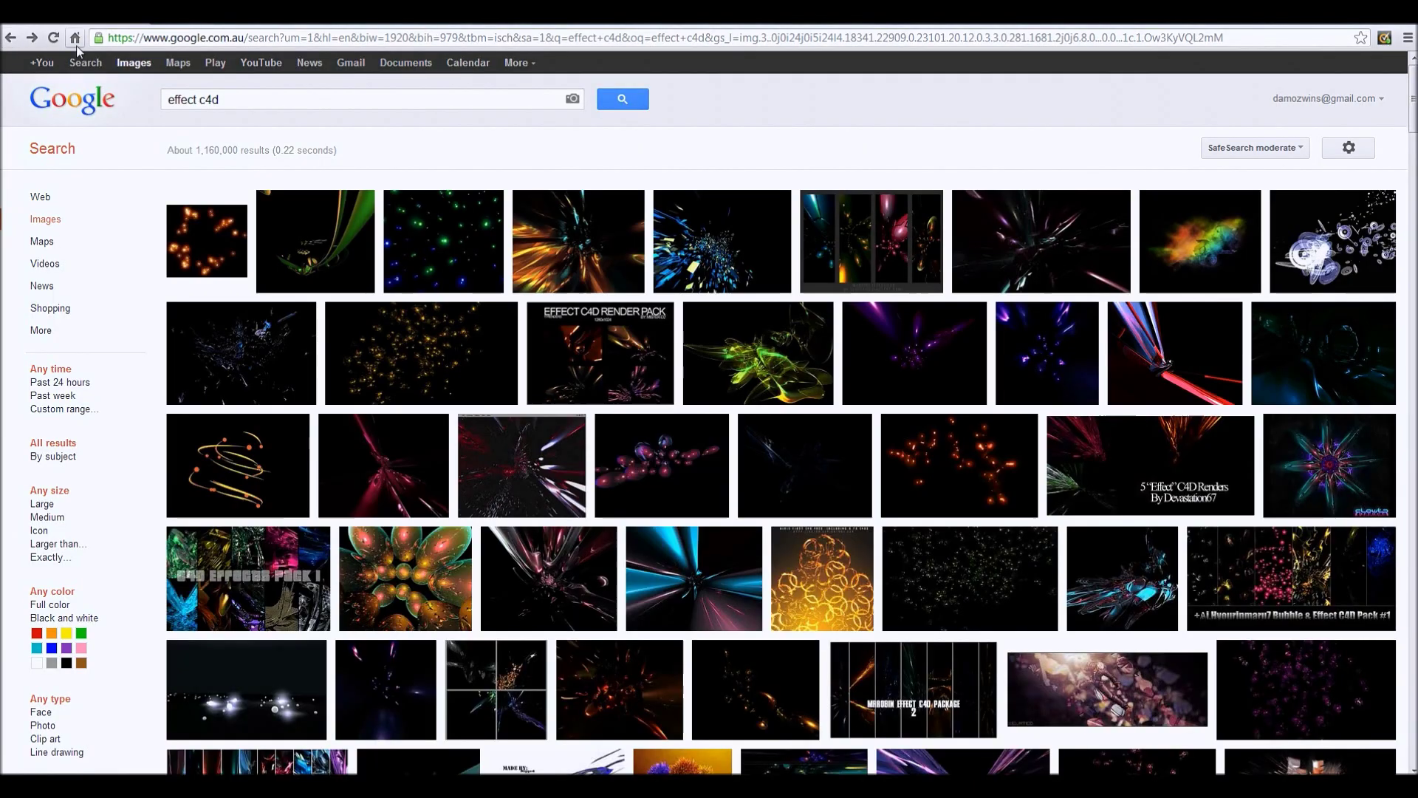
# - Copy the full-size Effect C4D image and paste it into a new GIMP layer
pyautogui.scroll(-3, 468, 220)
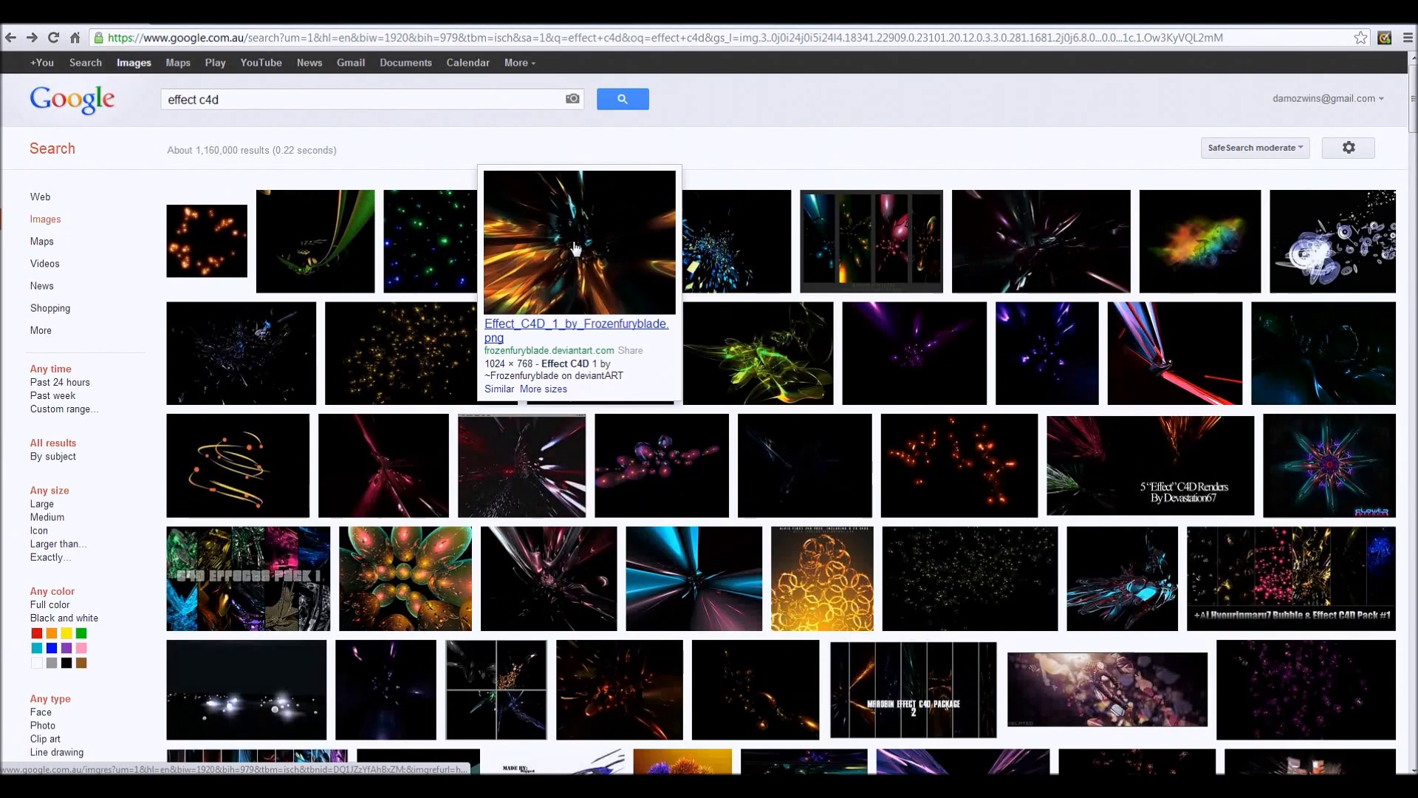
pyautogui.click(576, 244)
pyautogui.rightClick(441, 305)
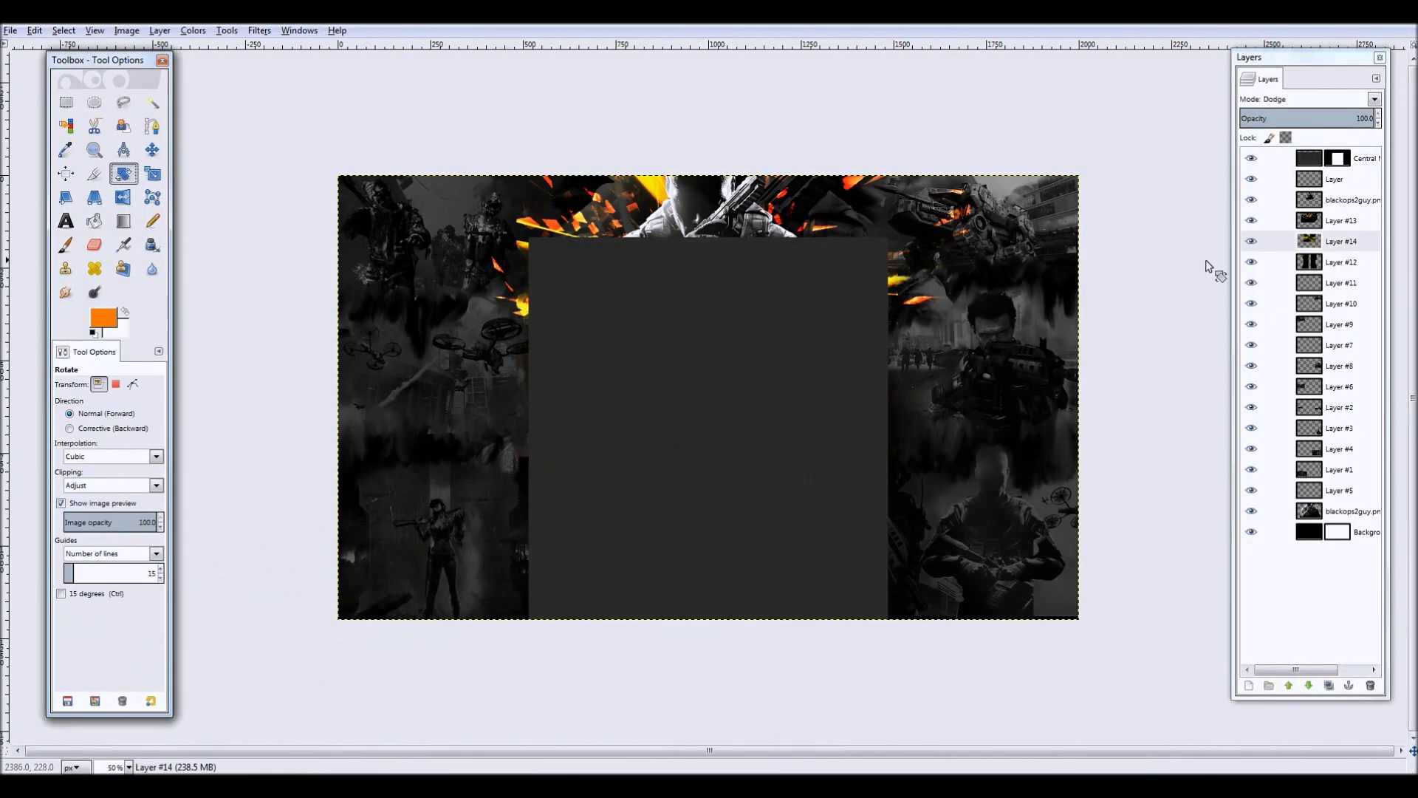
pyautogui.click(160, 30)
pyautogui.rightClick(532, 247)
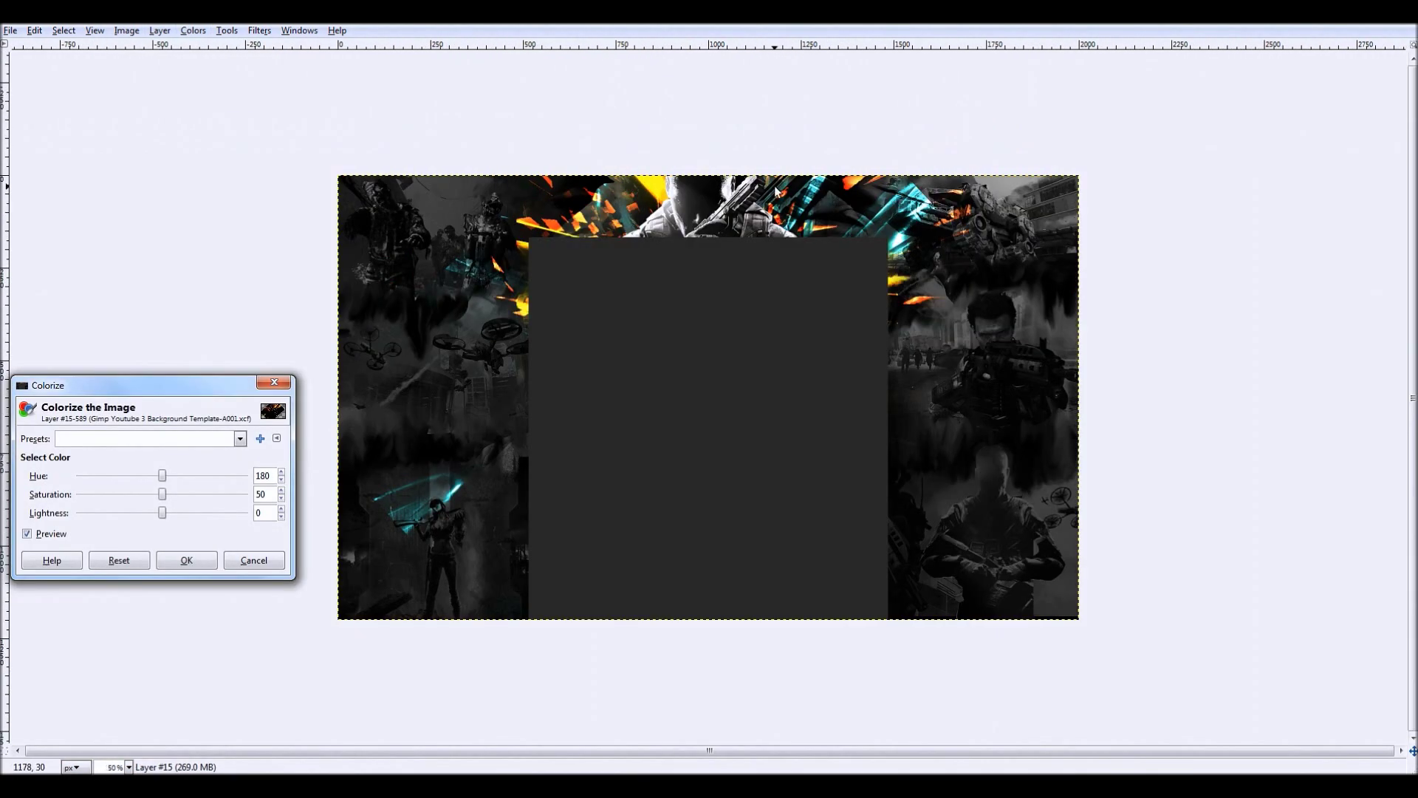
# - Smudge the cyan Layer #15 streaks into the collage and view the whole background
pyautogui.scroll(1, 529, 81)
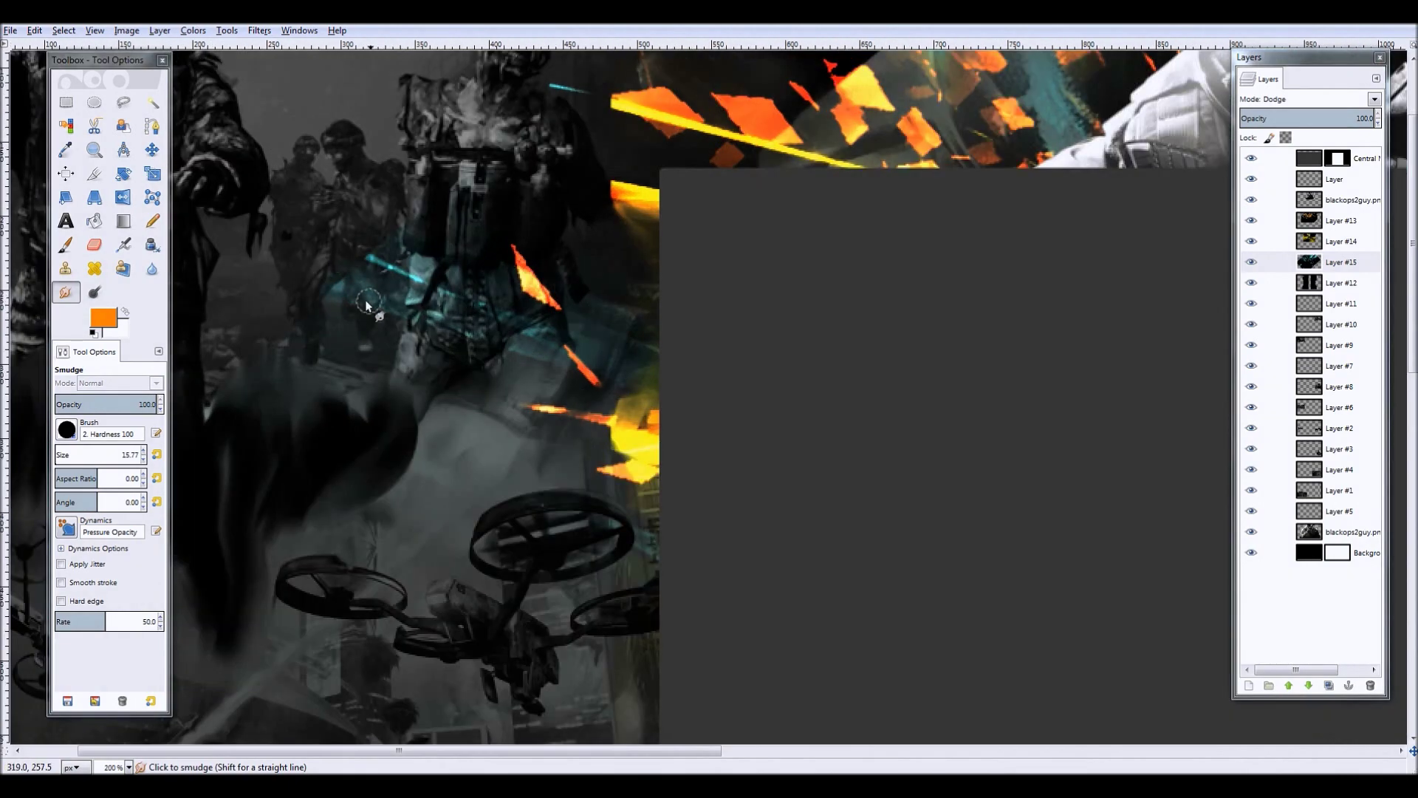
pyautogui.press('1')
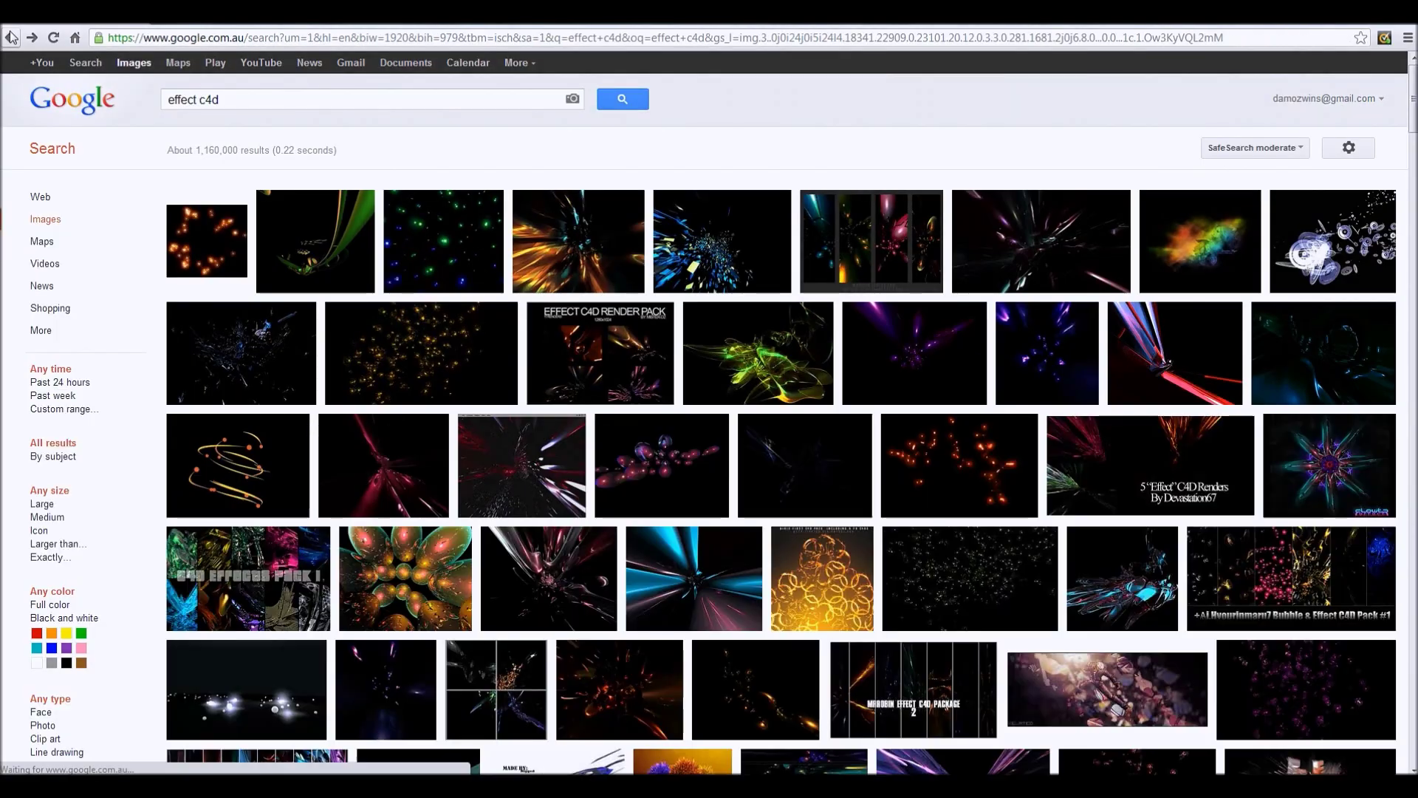
# - Find a similar red-orange C4D effect, copy it full size, and paste it into GIMP
pyautogui.scroll(-2, 578, 244)
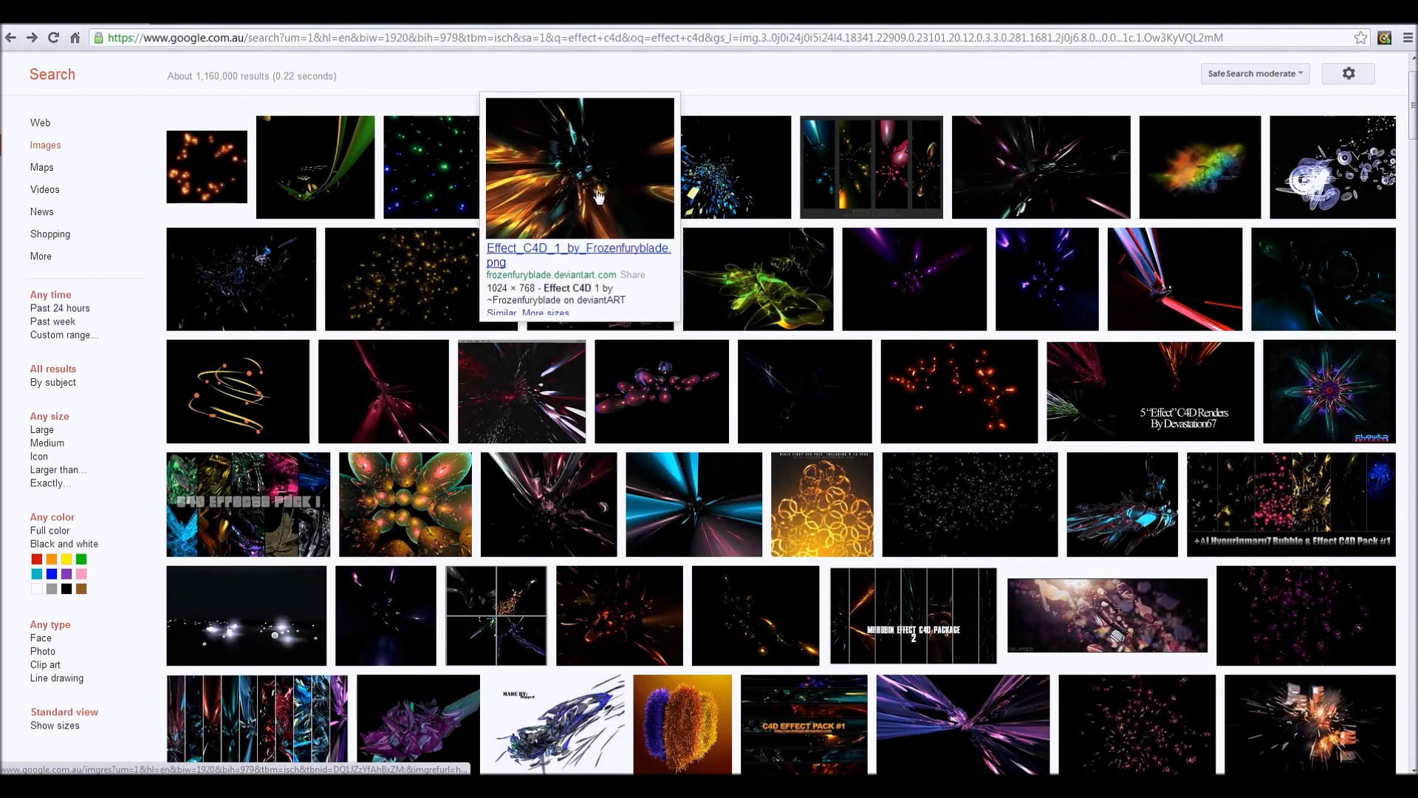
pyautogui.scroll(-4, 623, 412)
pyautogui.scroll(-8, 635, 343)
pyautogui.scroll(5, 636, 342)
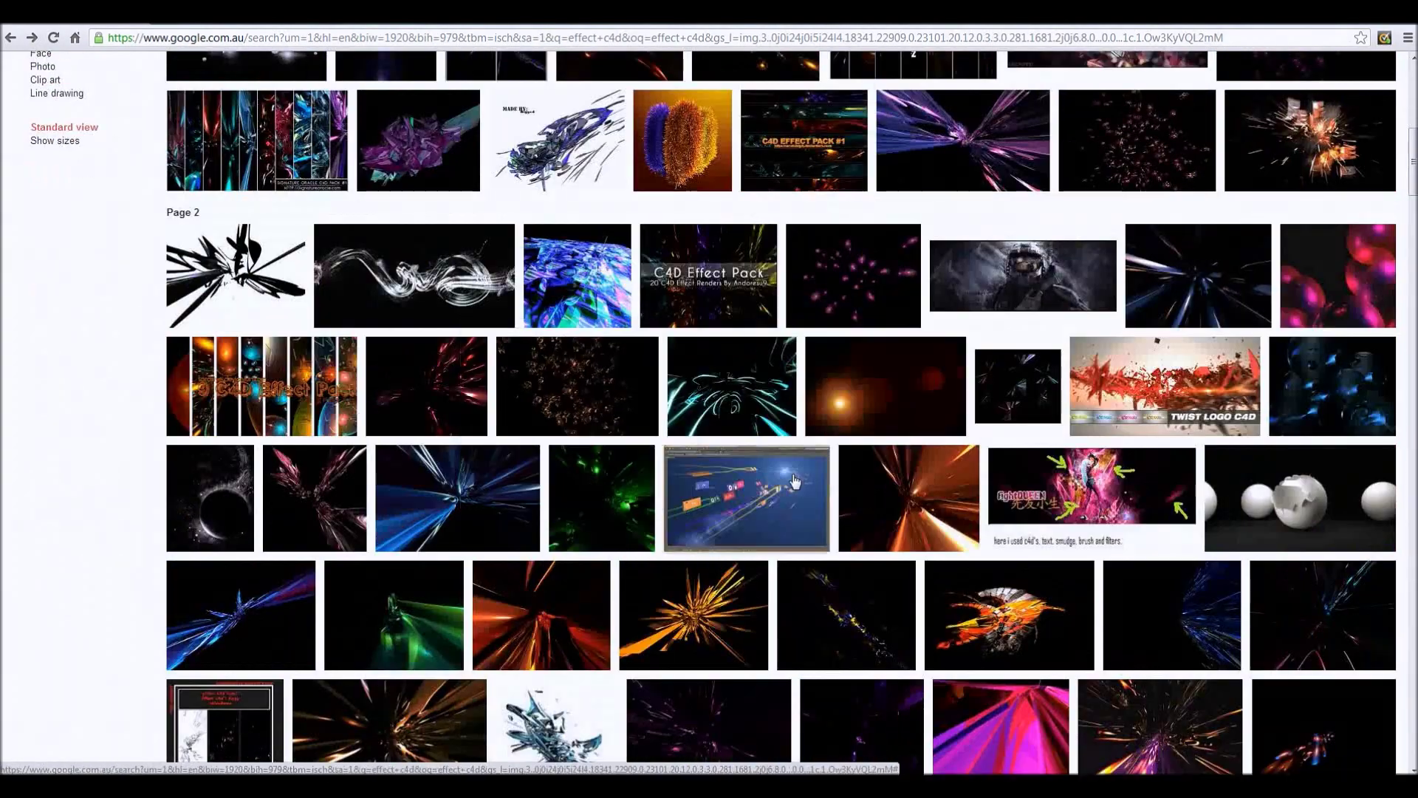
pyautogui.scroll(10, 927, 462)
pyautogui.click(502, 386)
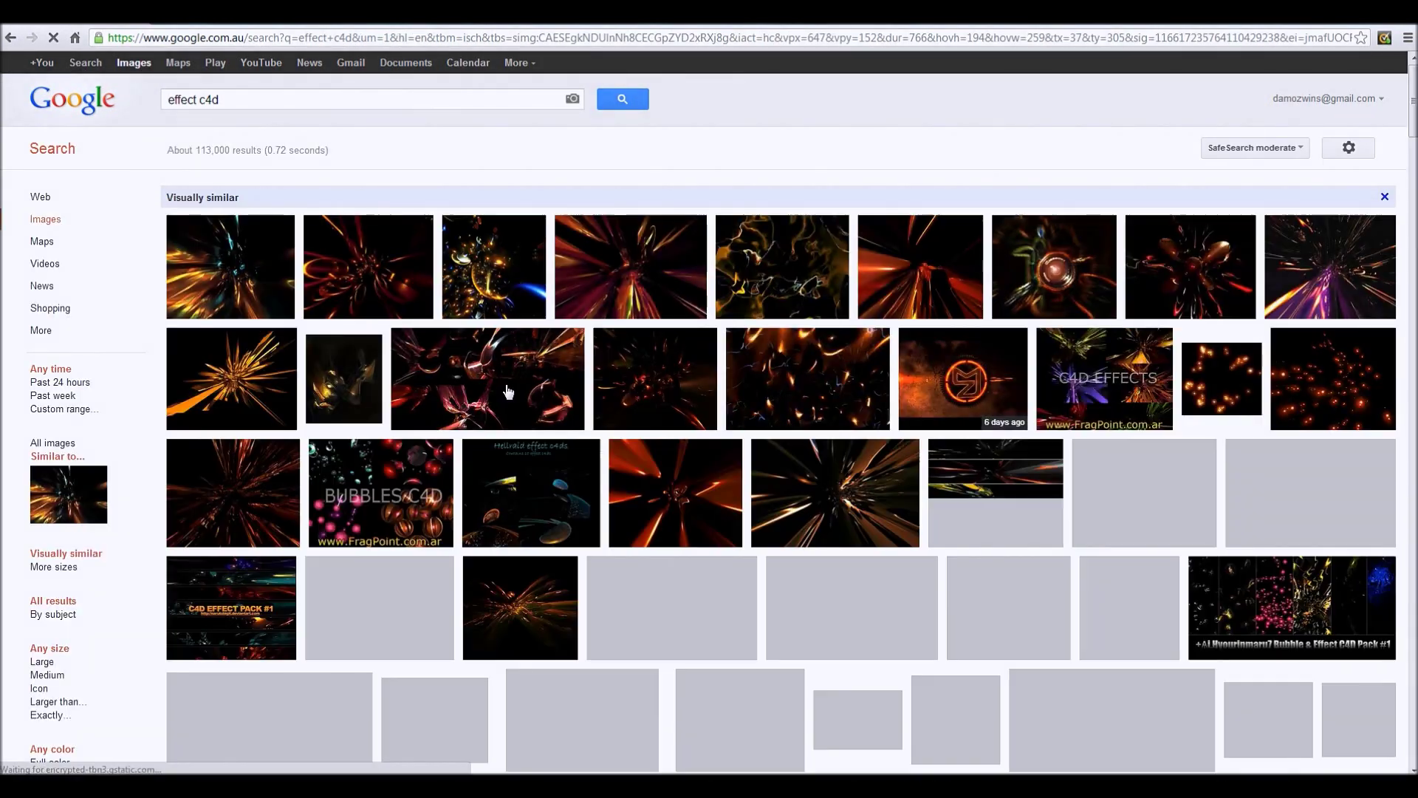
pyautogui.click(618, 277)
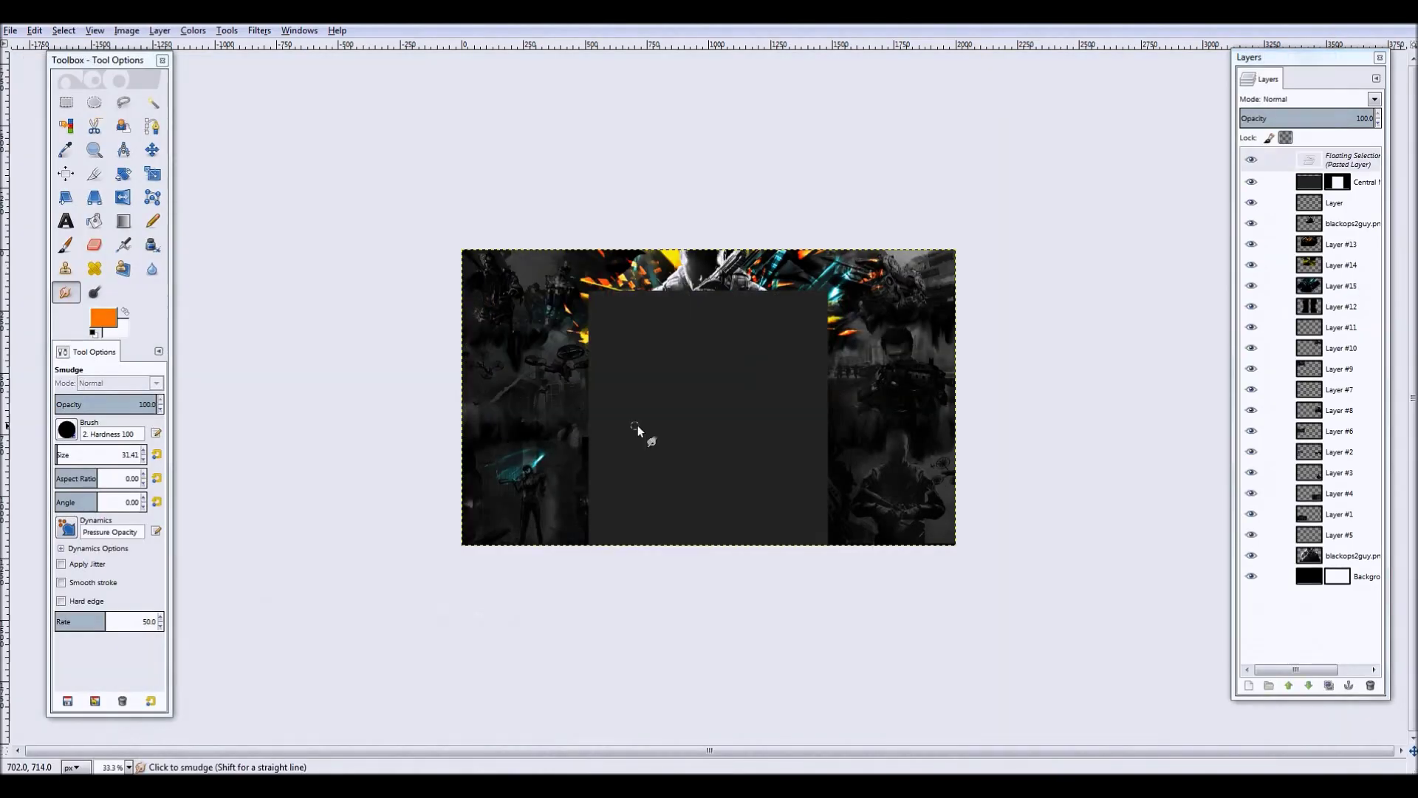
pyautogui.click(1319, 288)
pyautogui.hotkey('ctrl', 'v')
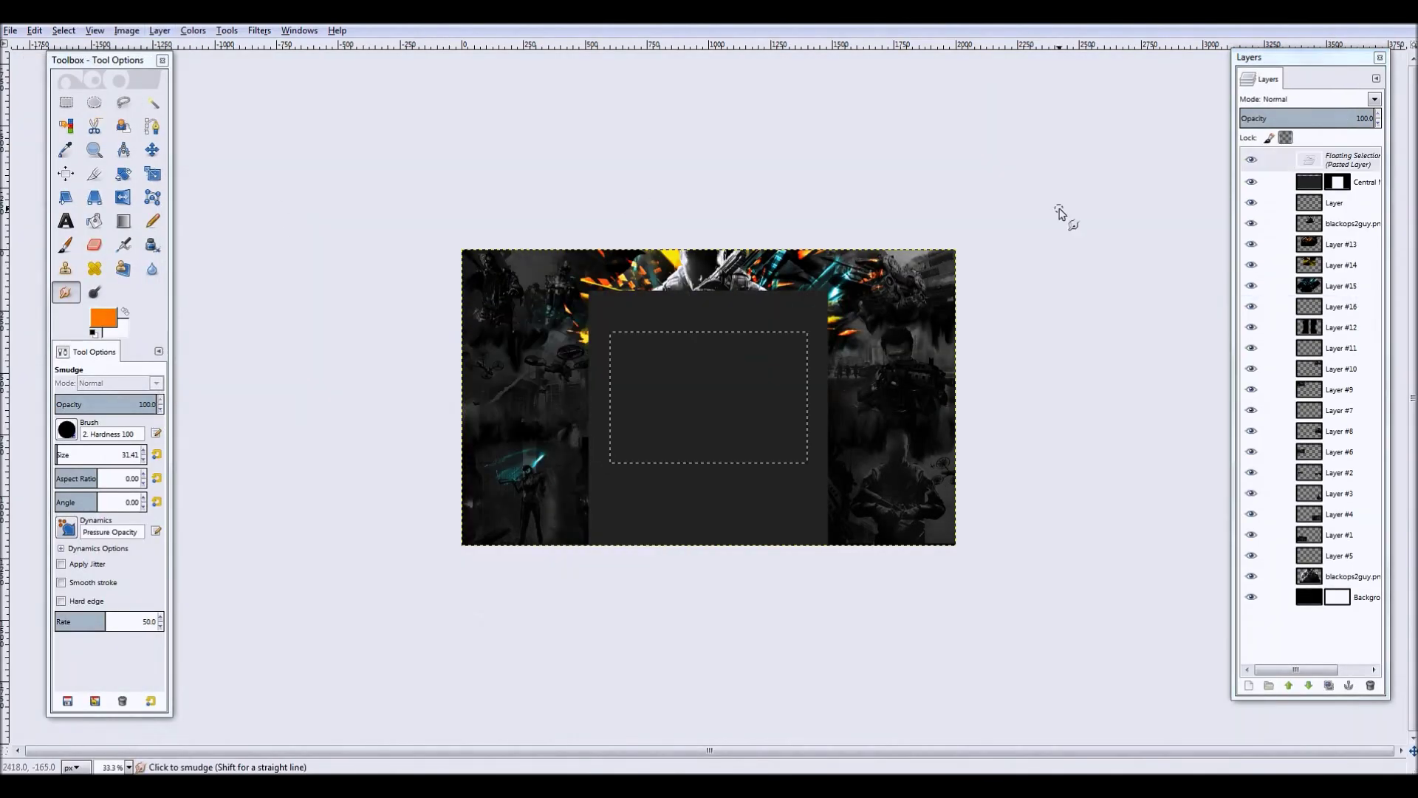
# - Scale the pasted red-orange effect to fill the canvas and anchor it to Layer #16
pyautogui.click(152, 174)
pyautogui.click(710, 399)
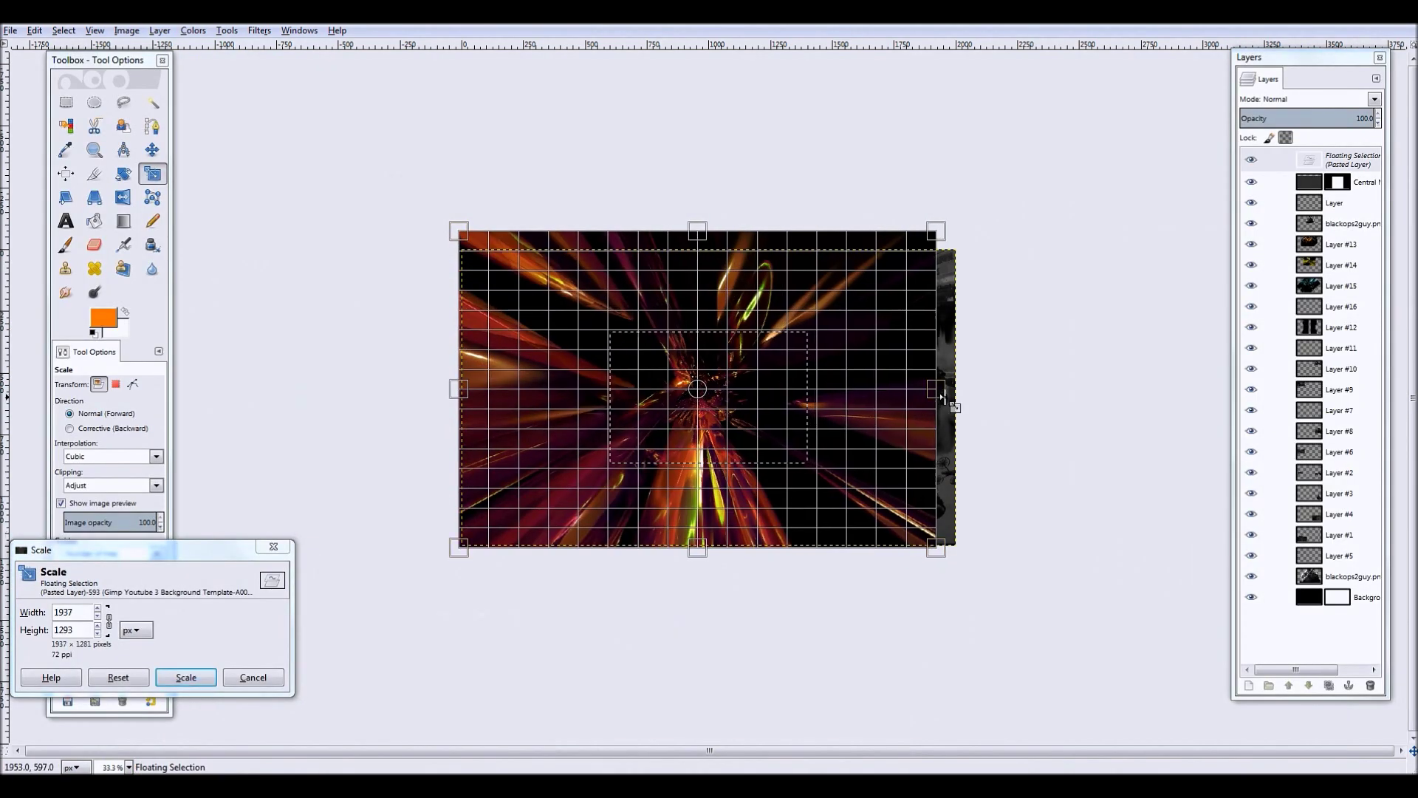
pyautogui.click(189, 674)
pyautogui.click(160, 30)
pyautogui.click(188, 140)
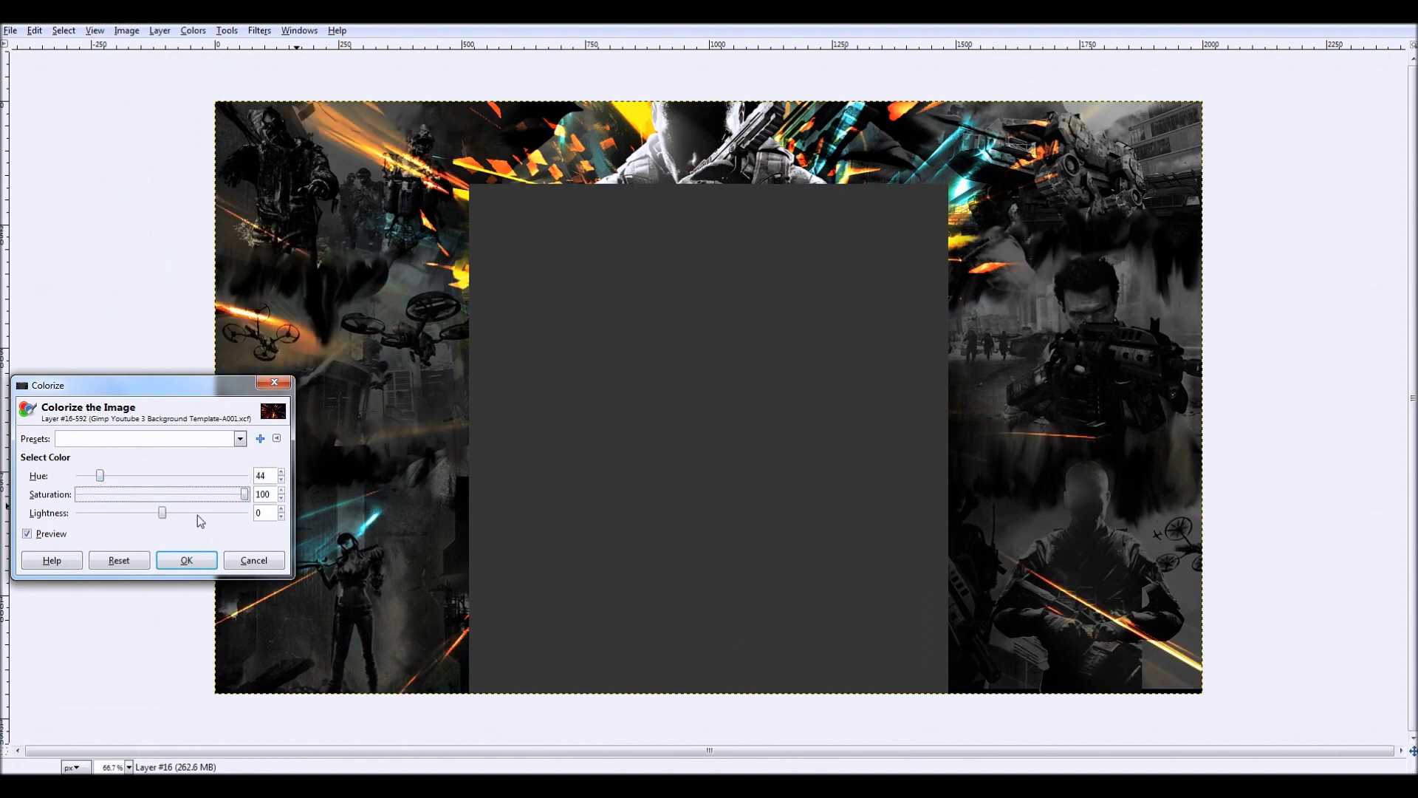
# - Set the effect layer to Dodge and colorize it warm orange with lightness 35
pyautogui.moveTo(161, 513)
pyautogui.mouseDown()
pyautogui.moveTo(197, 522)
pyautogui.moveTo(166, 522)
pyautogui.mouseUp()
pyautogui.scroll(-2, 552, 464)
pyautogui.scroll(-1, 545, 449)
pyautogui.scroll(2, 587, 418)
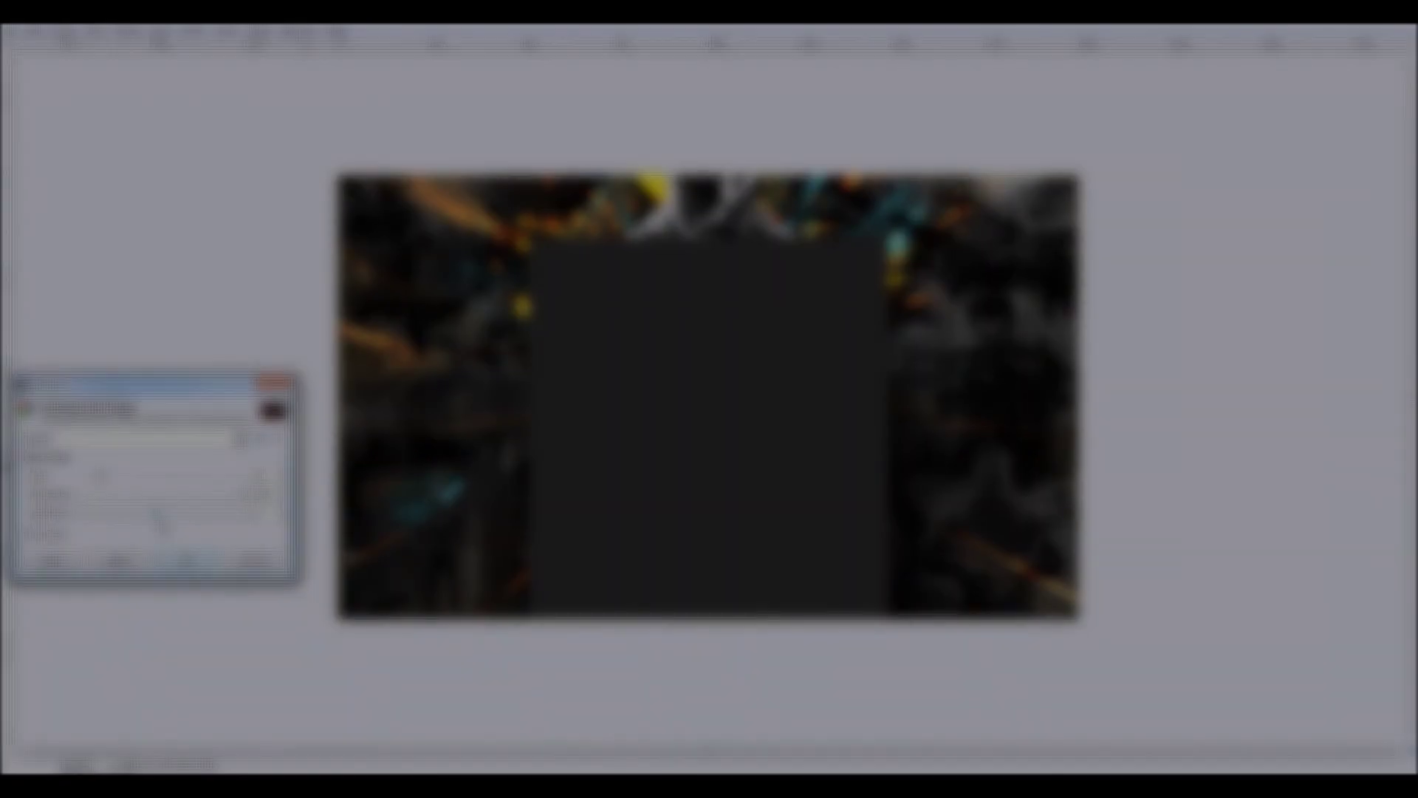